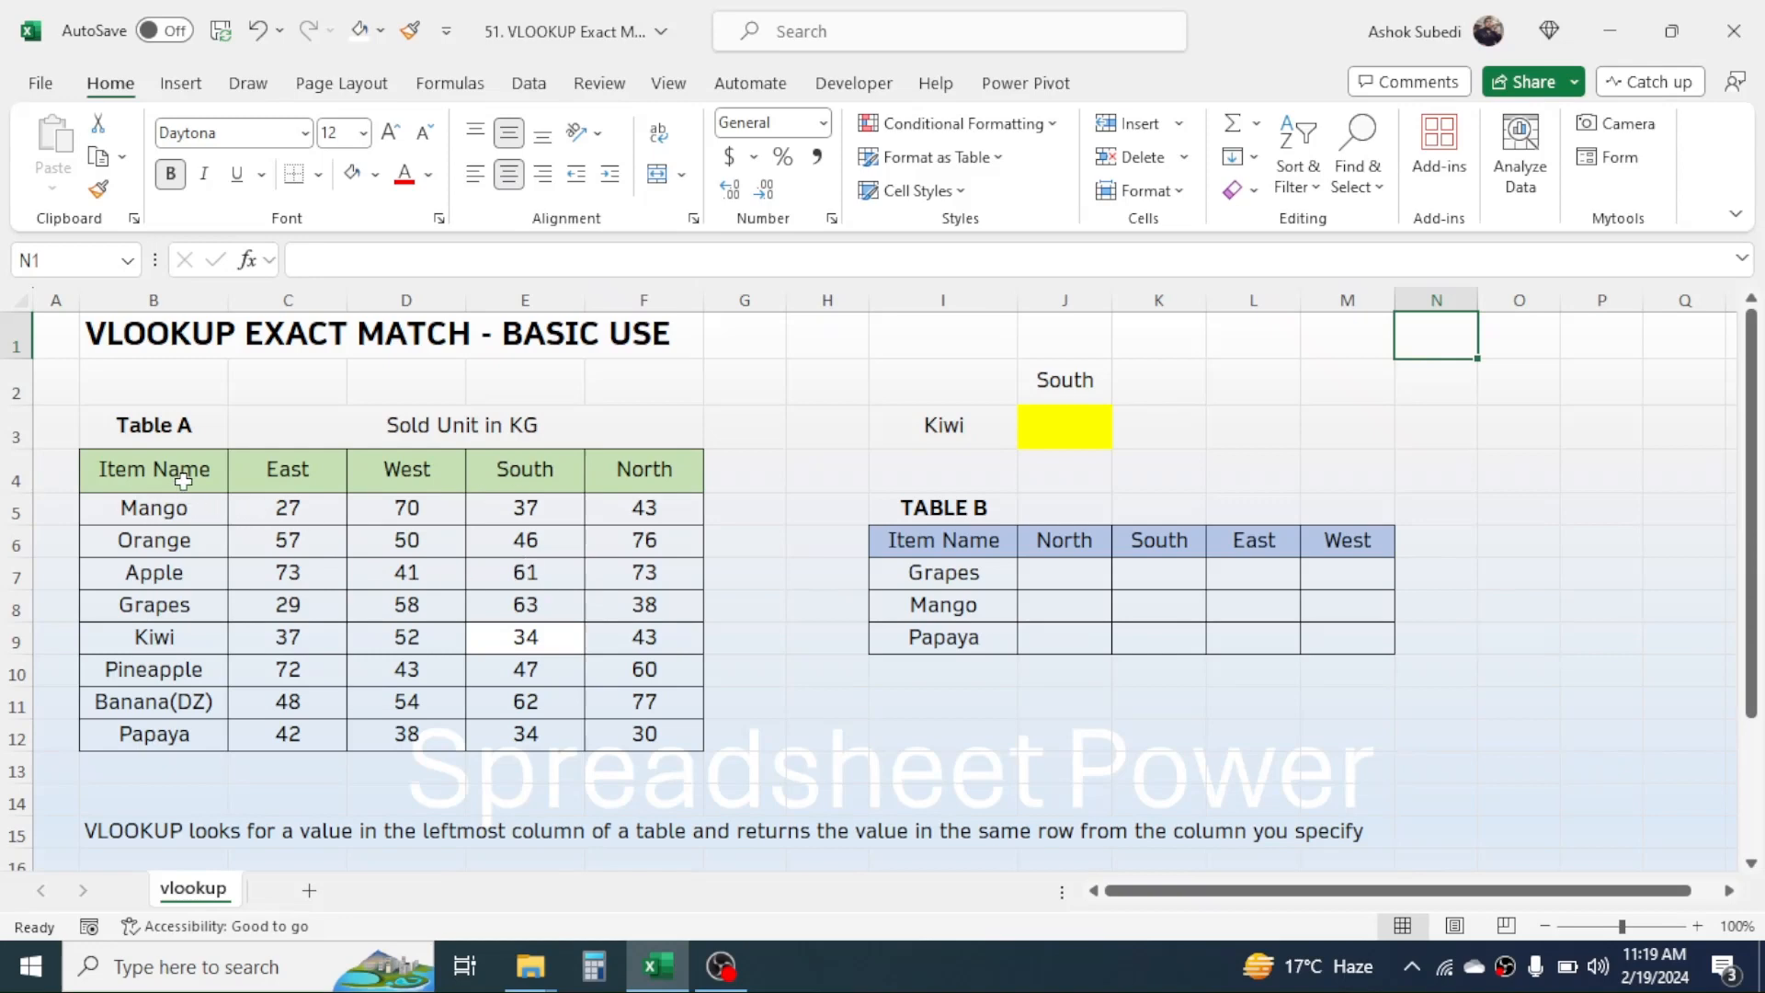
# Examine Table A's sold units, the Kiwi and South lookup cells, and Table B's item names and region headers
pyautogui.moveTo(183, 481); pyautogui.dragTo(640, 733)
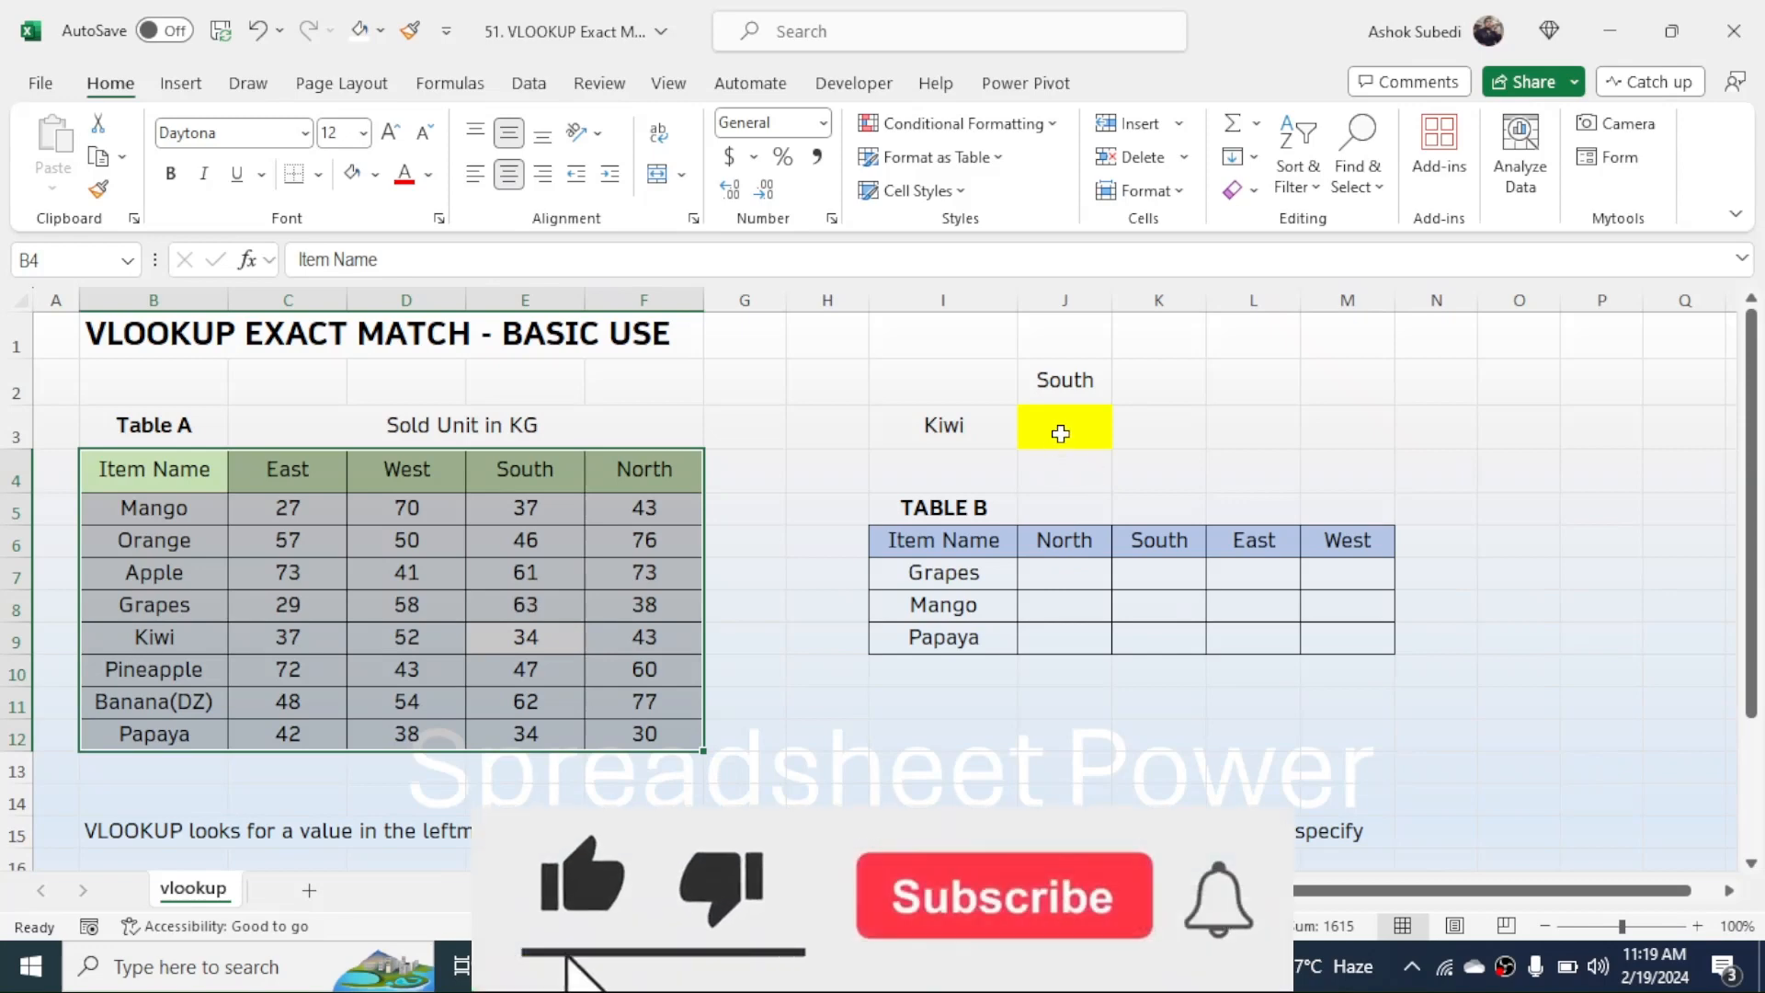
pyautogui.click(1039, 377)
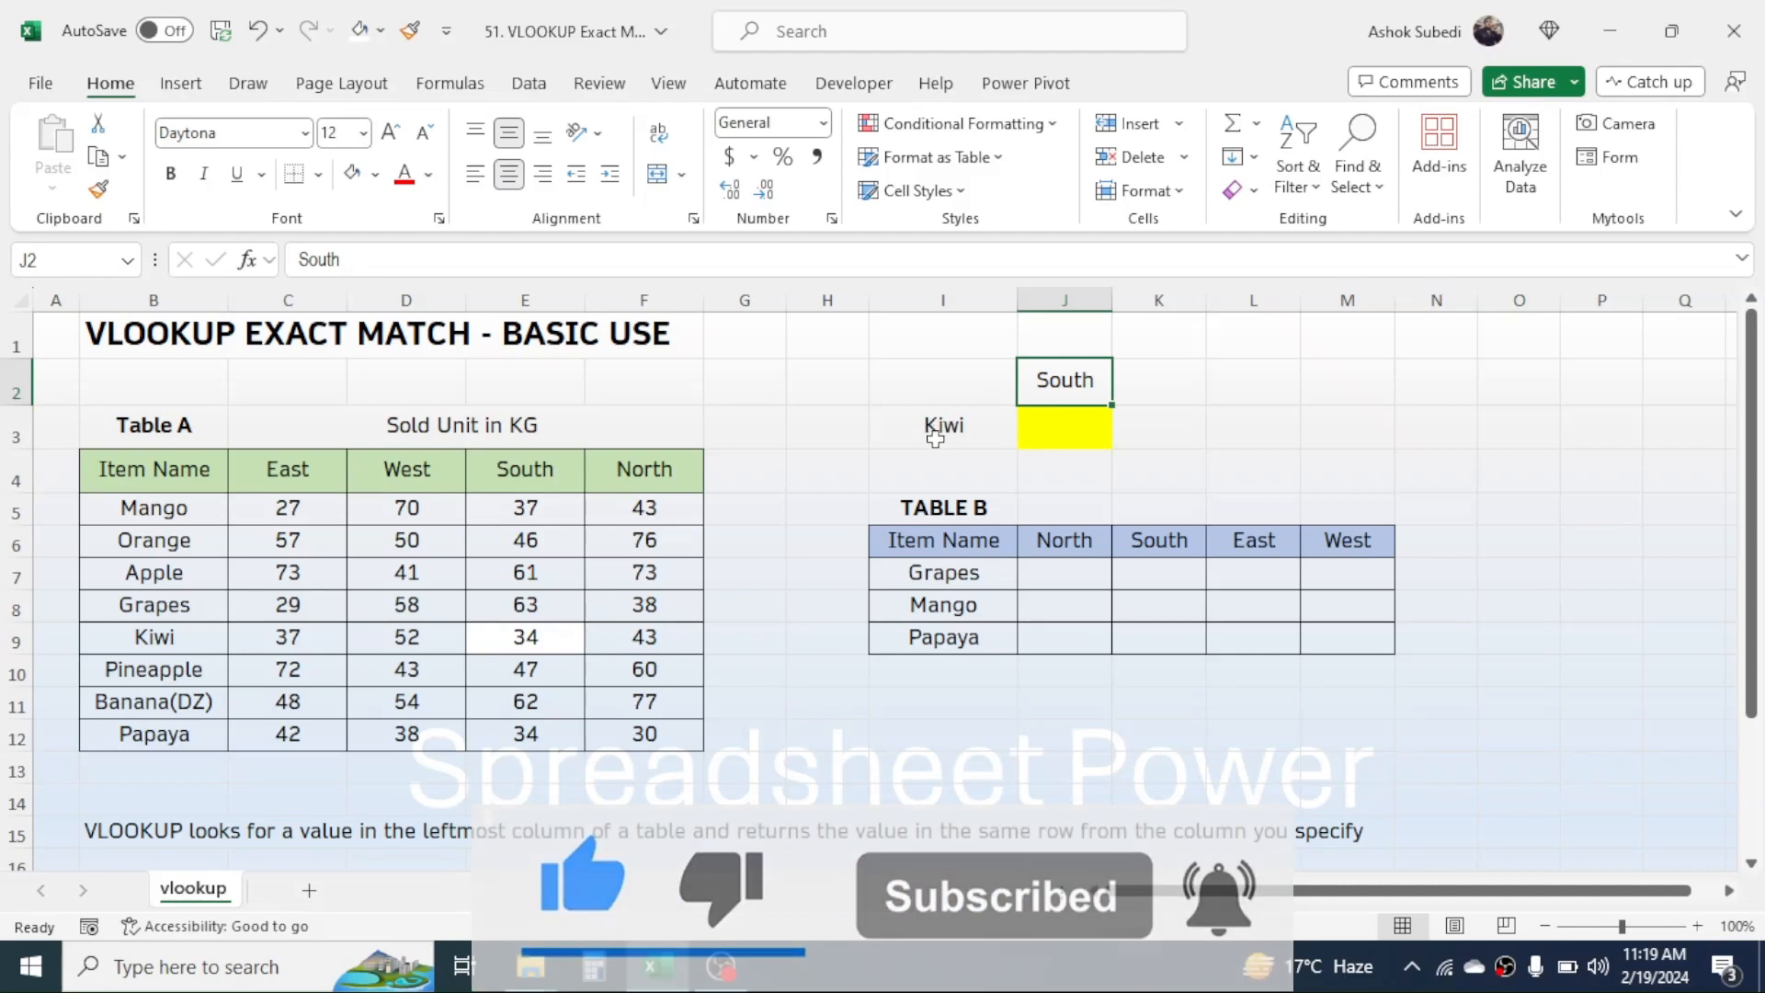
pyautogui.click(1072, 425)
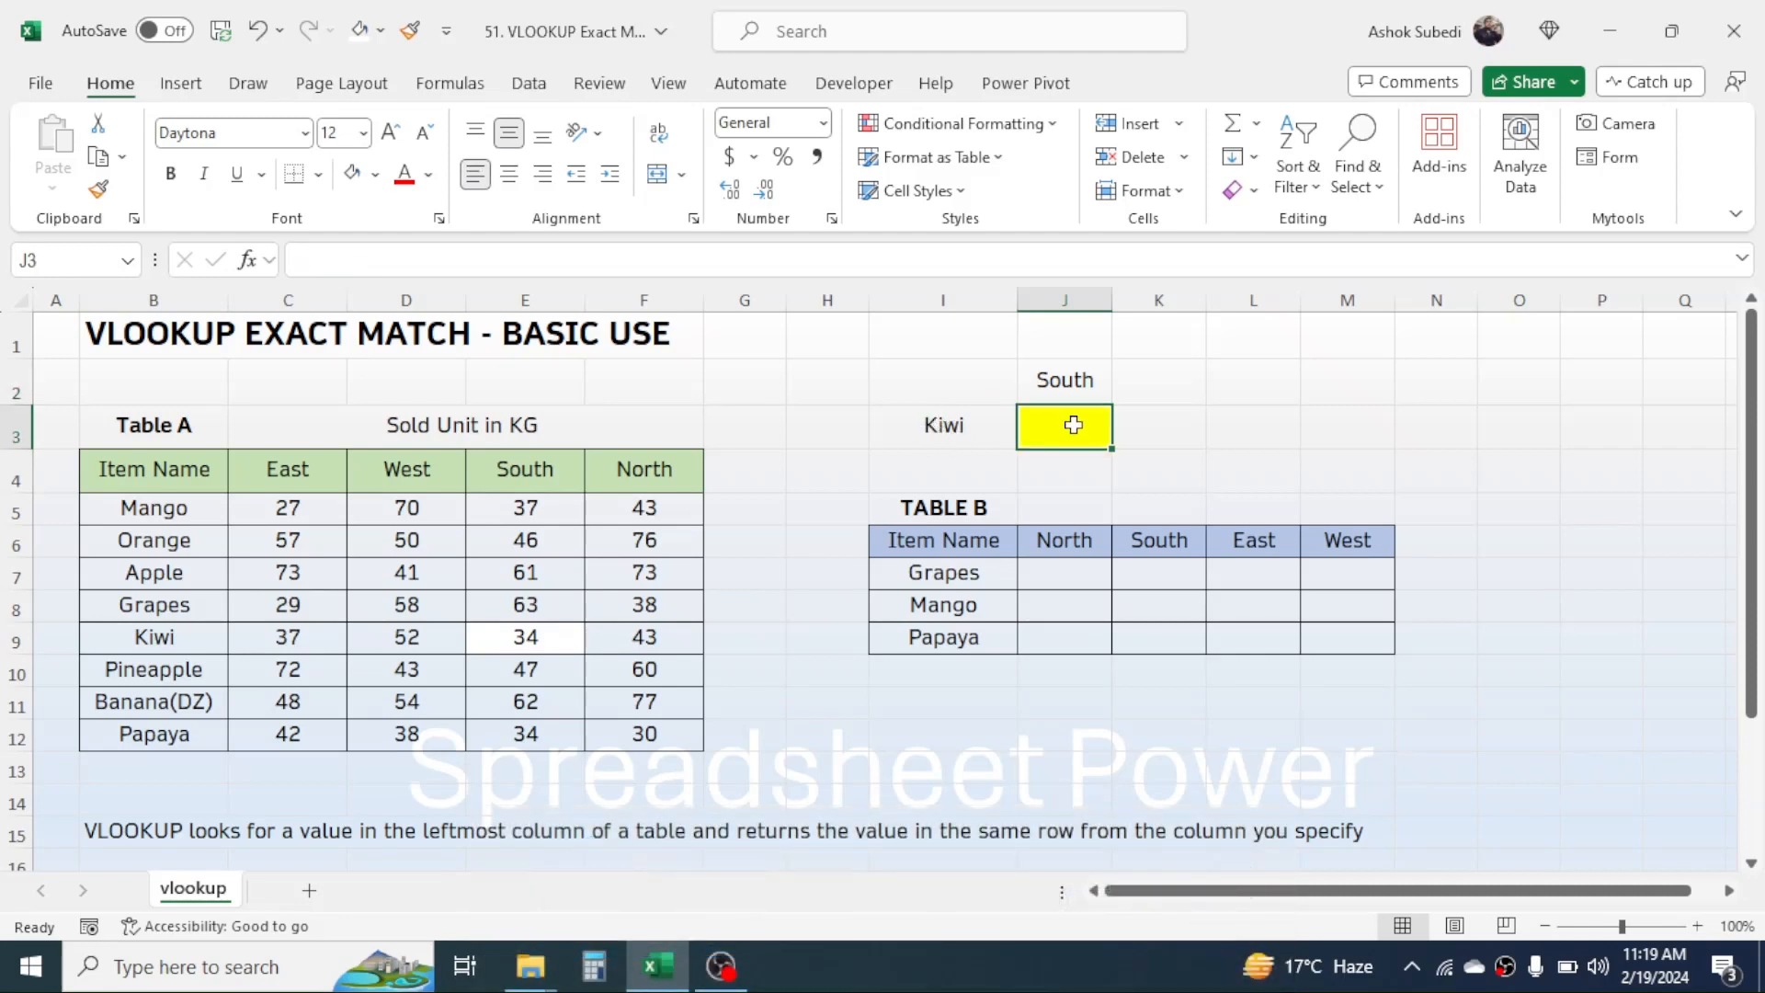
pyautogui.moveTo(935, 543); pyautogui.dragTo(1184, 628)
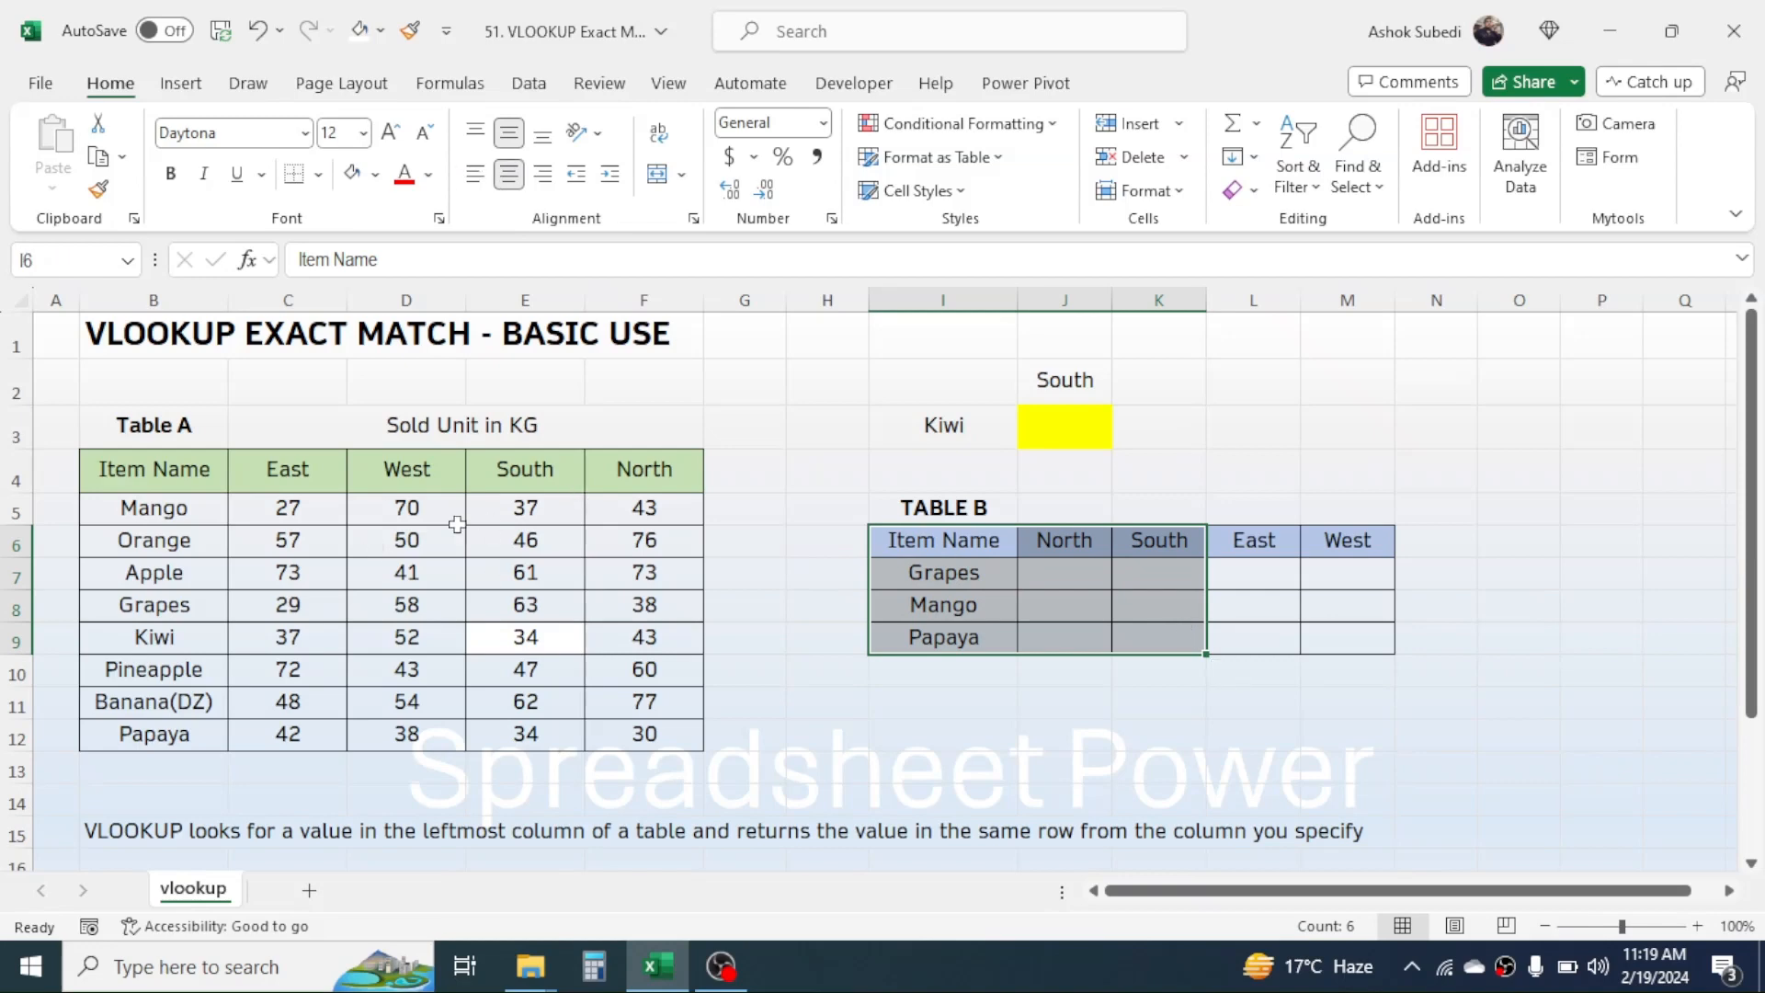
pyautogui.click(1078, 575)
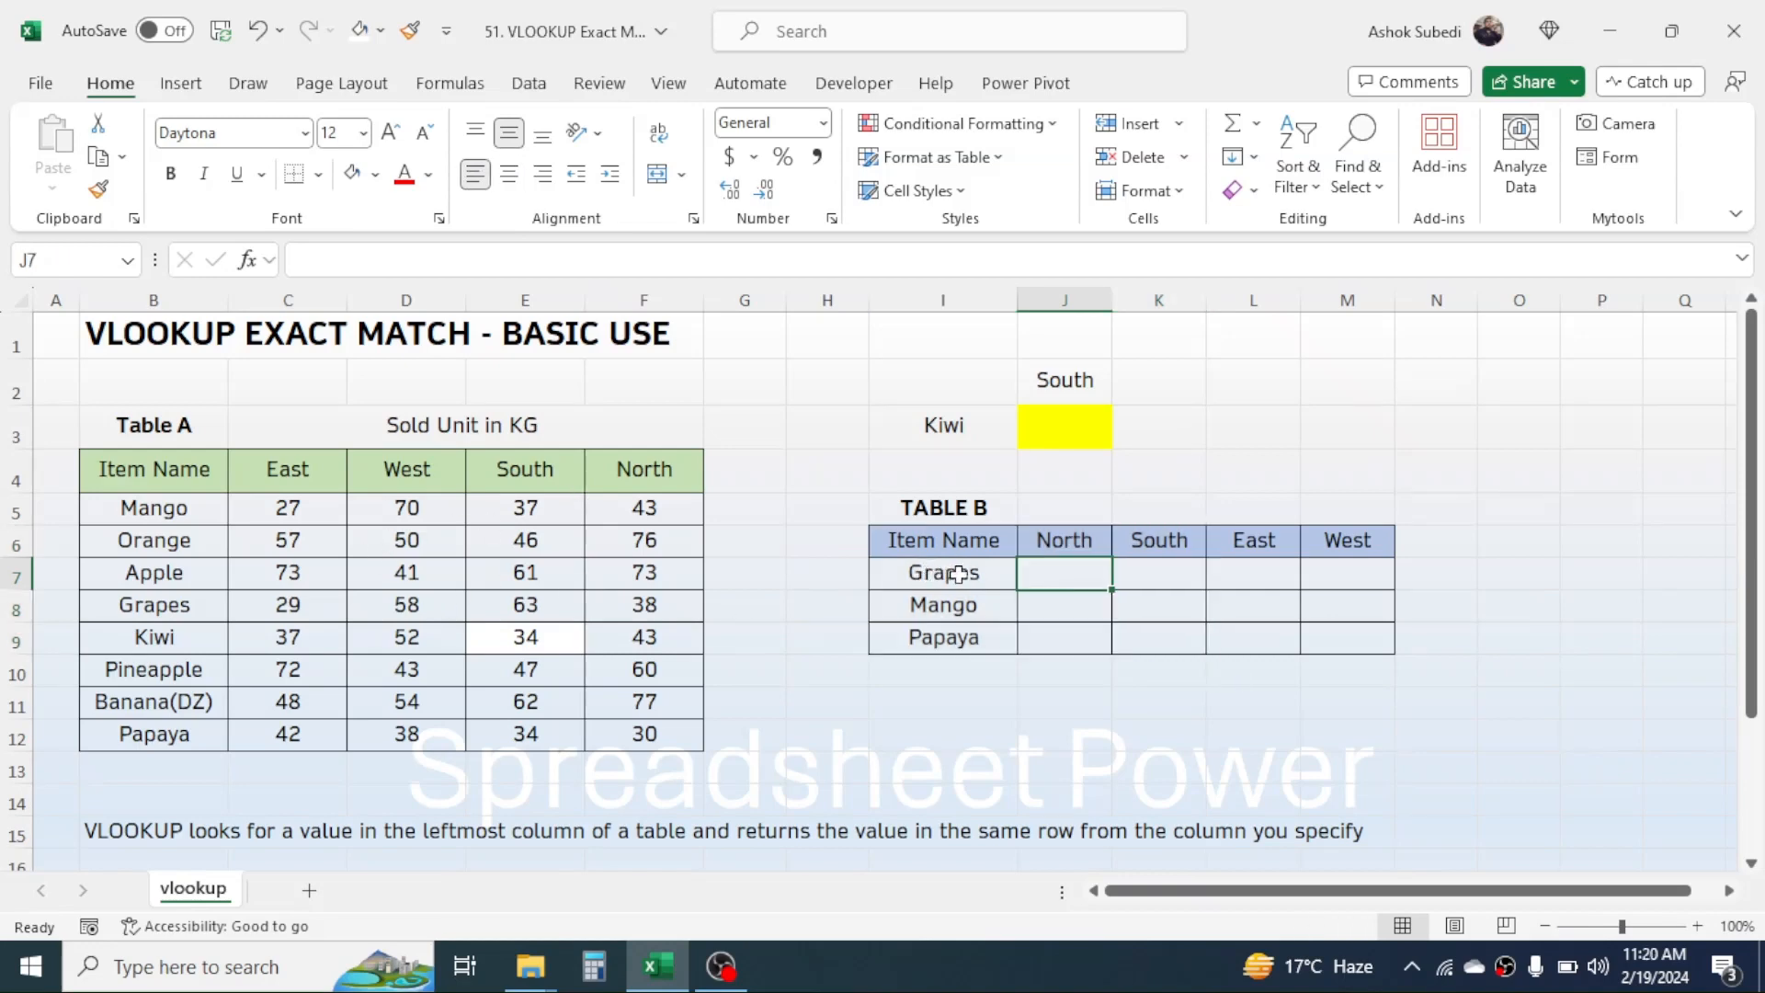
pyautogui.moveTo(953, 573); pyautogui.dragTo(957, 638)
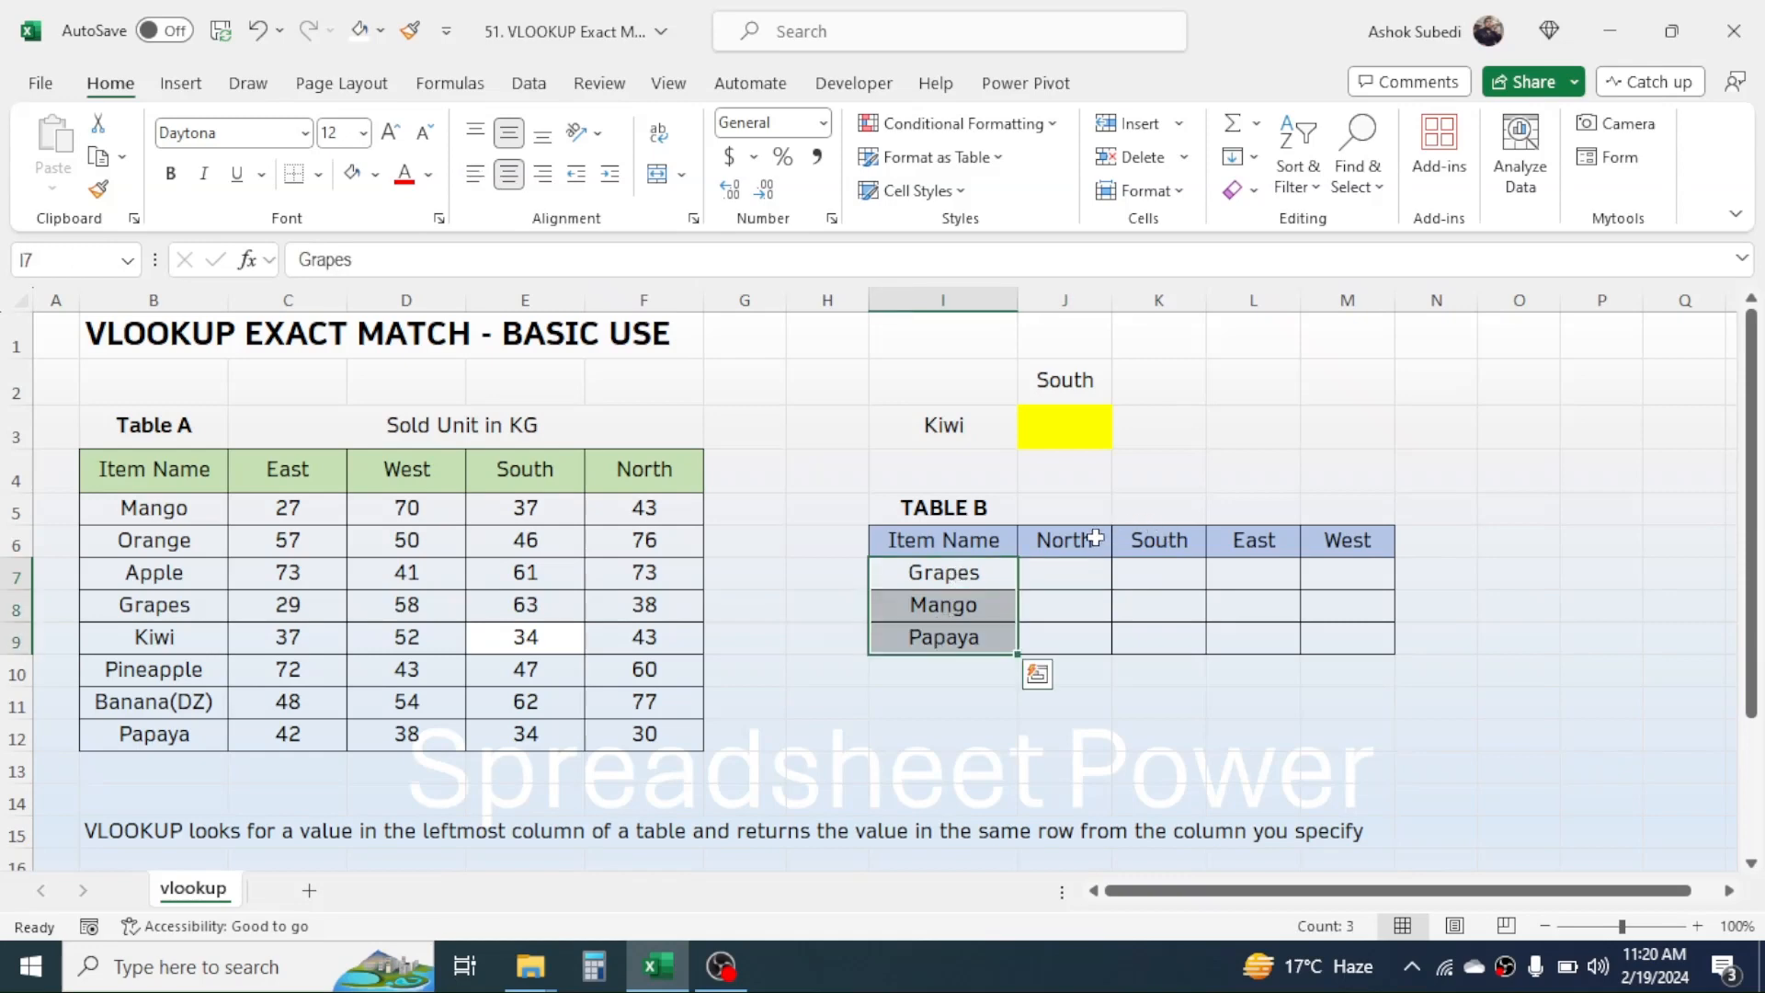
pyautogui.moveTo(1090, 540); pyautogui.dragTo(1315, 543)
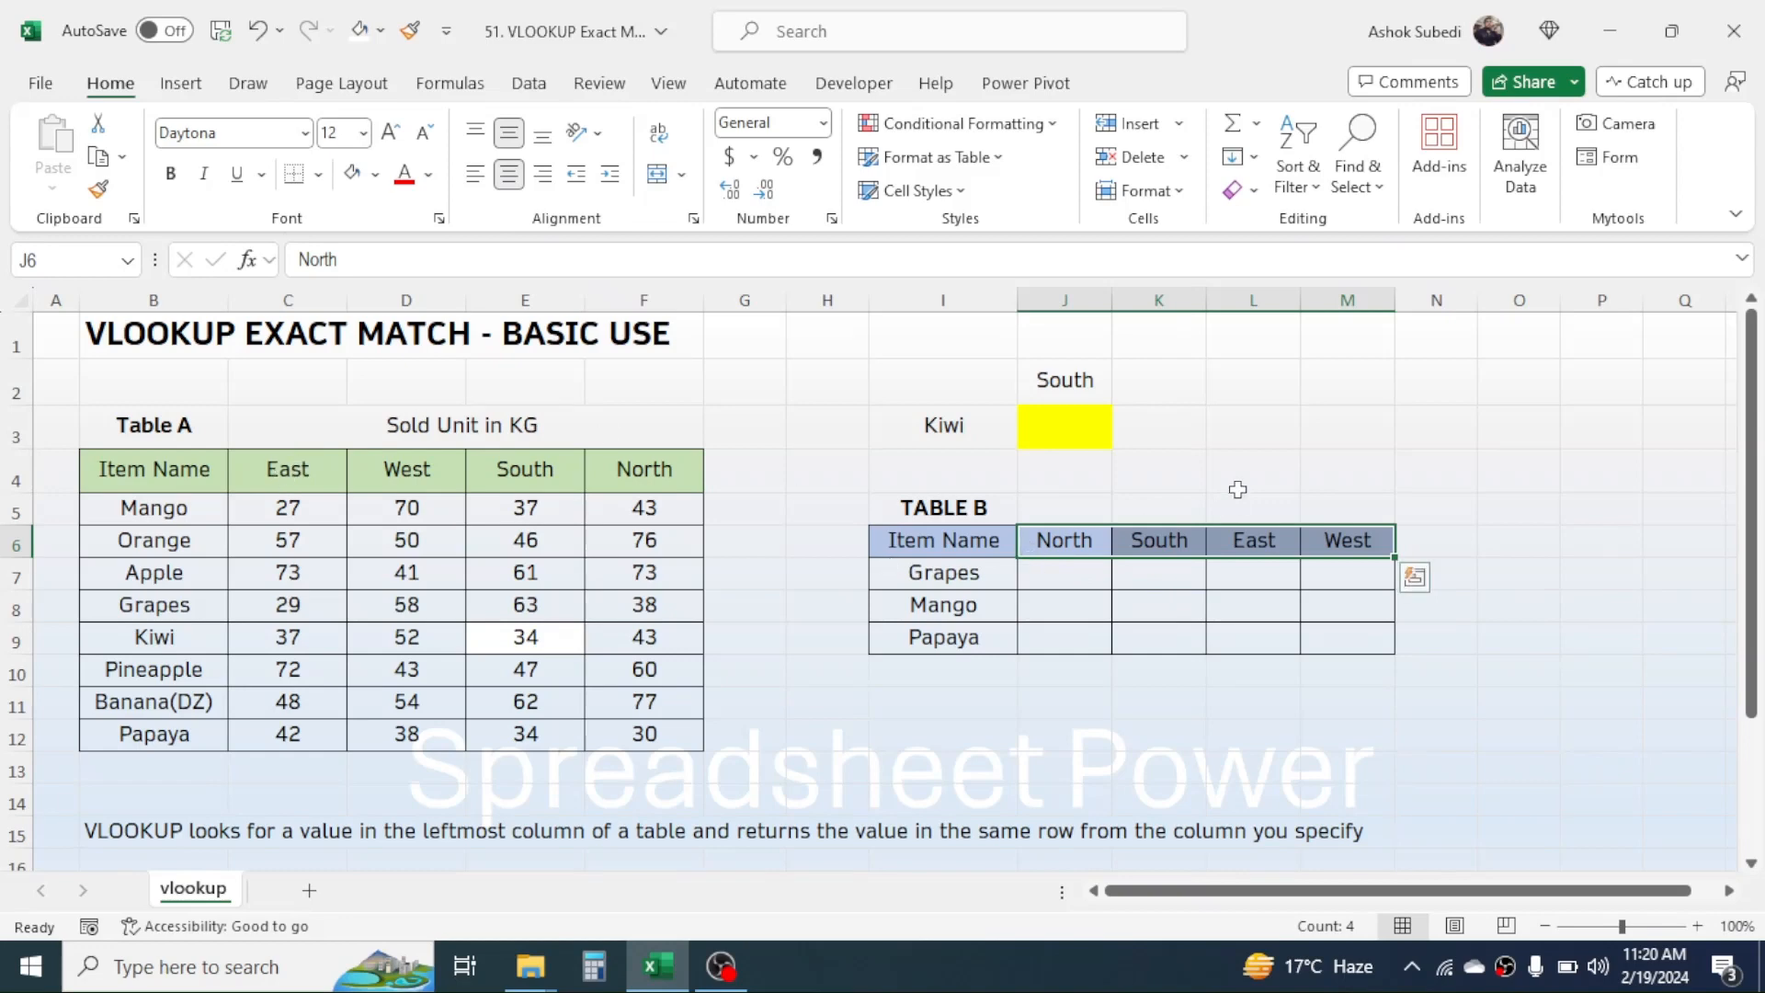
pyautogui.click(1361, 447)
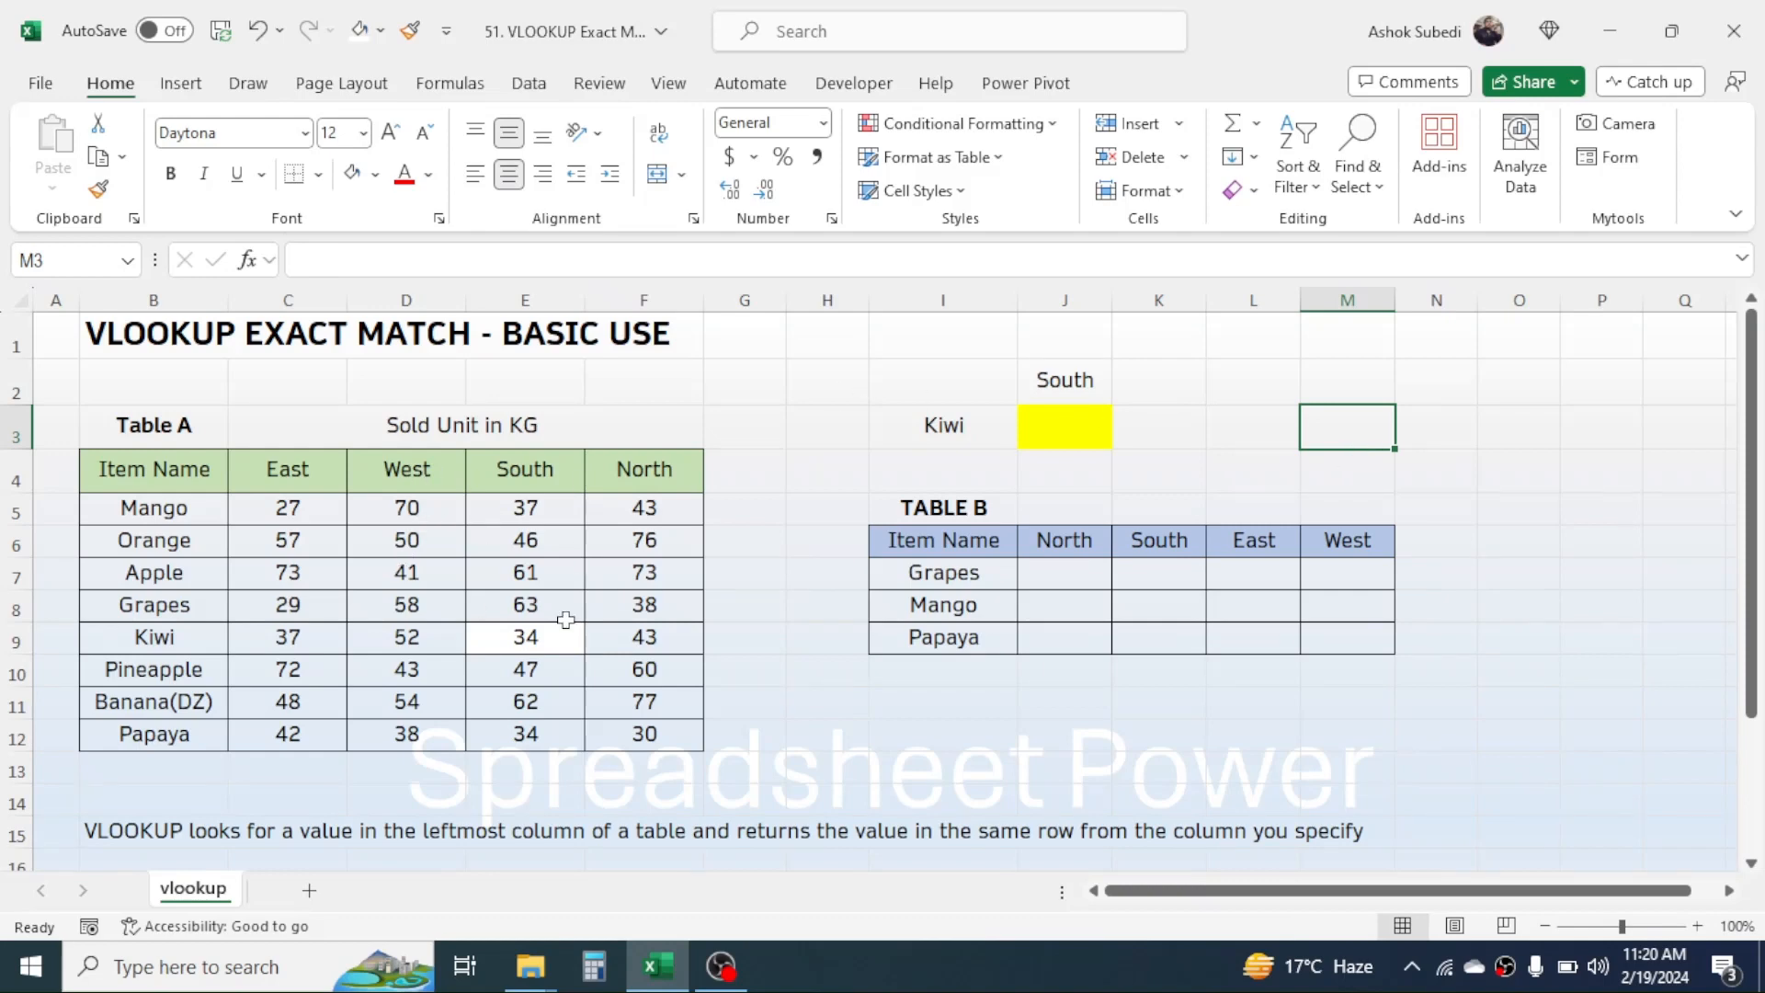
# Enter =VLOOKUP(I3,B5:F12,4,FALSE) in J3 to return Kiwi's South value from Table A as an exact match
pyautogui.click(1063, 433)
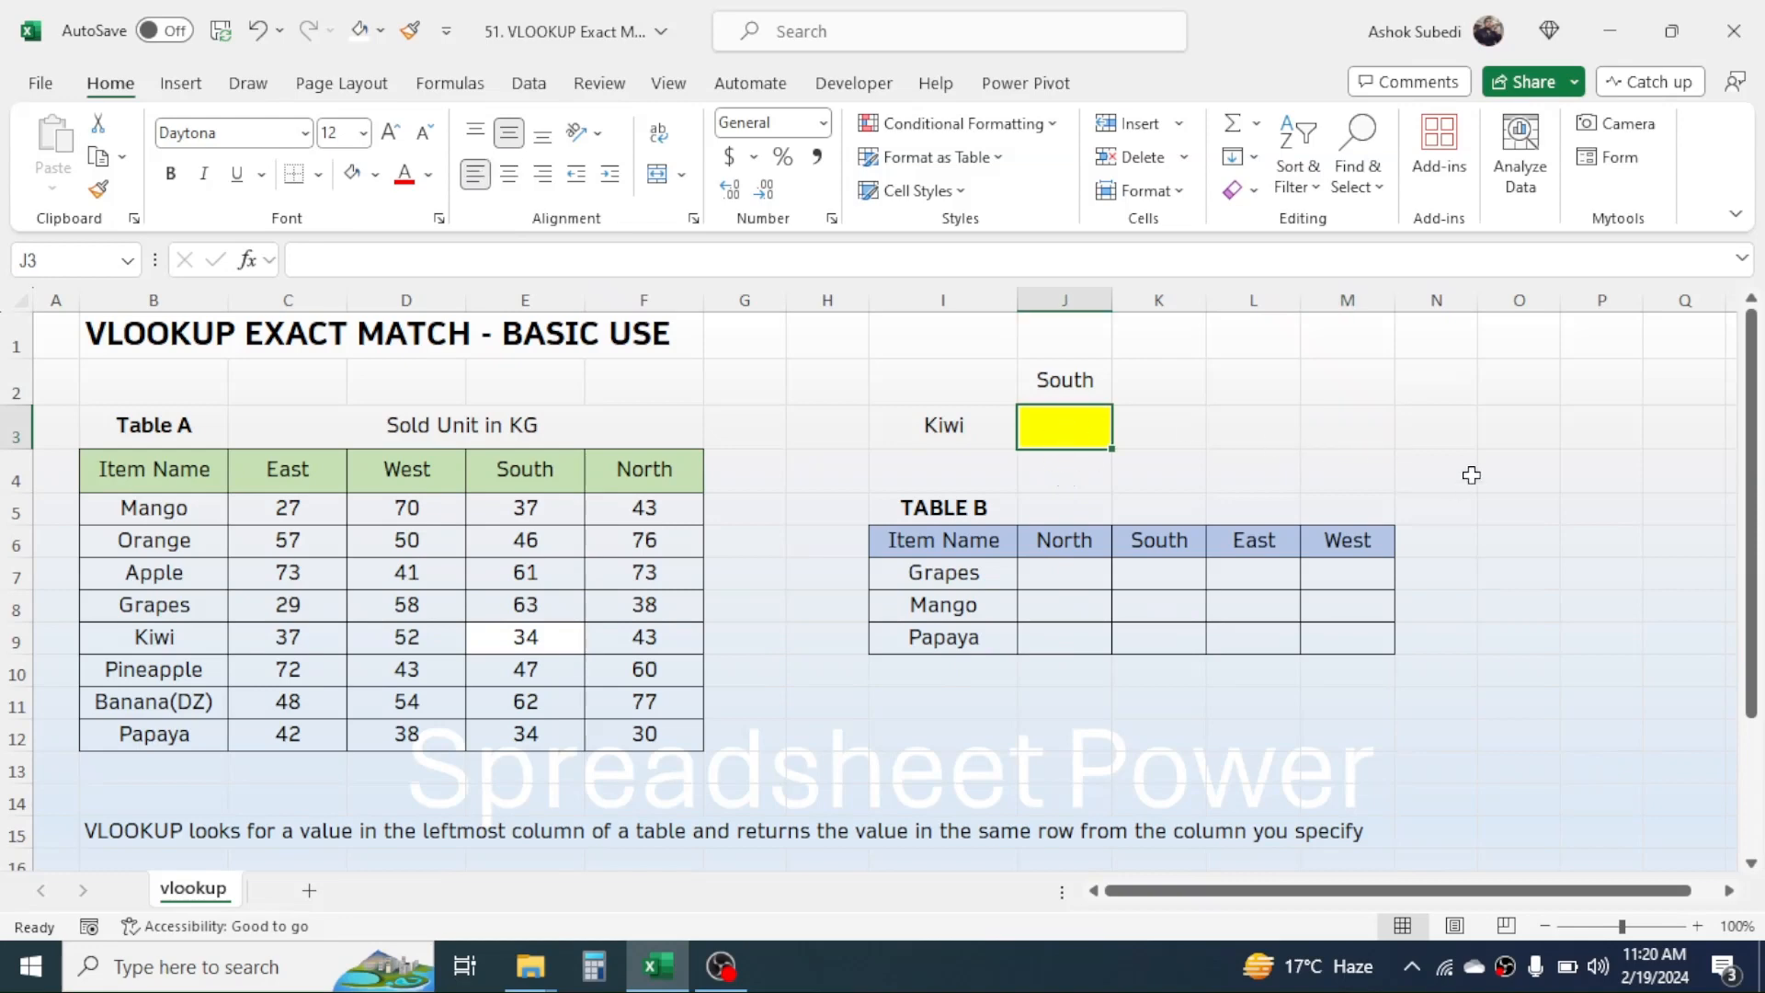
pyautogui.write('=')
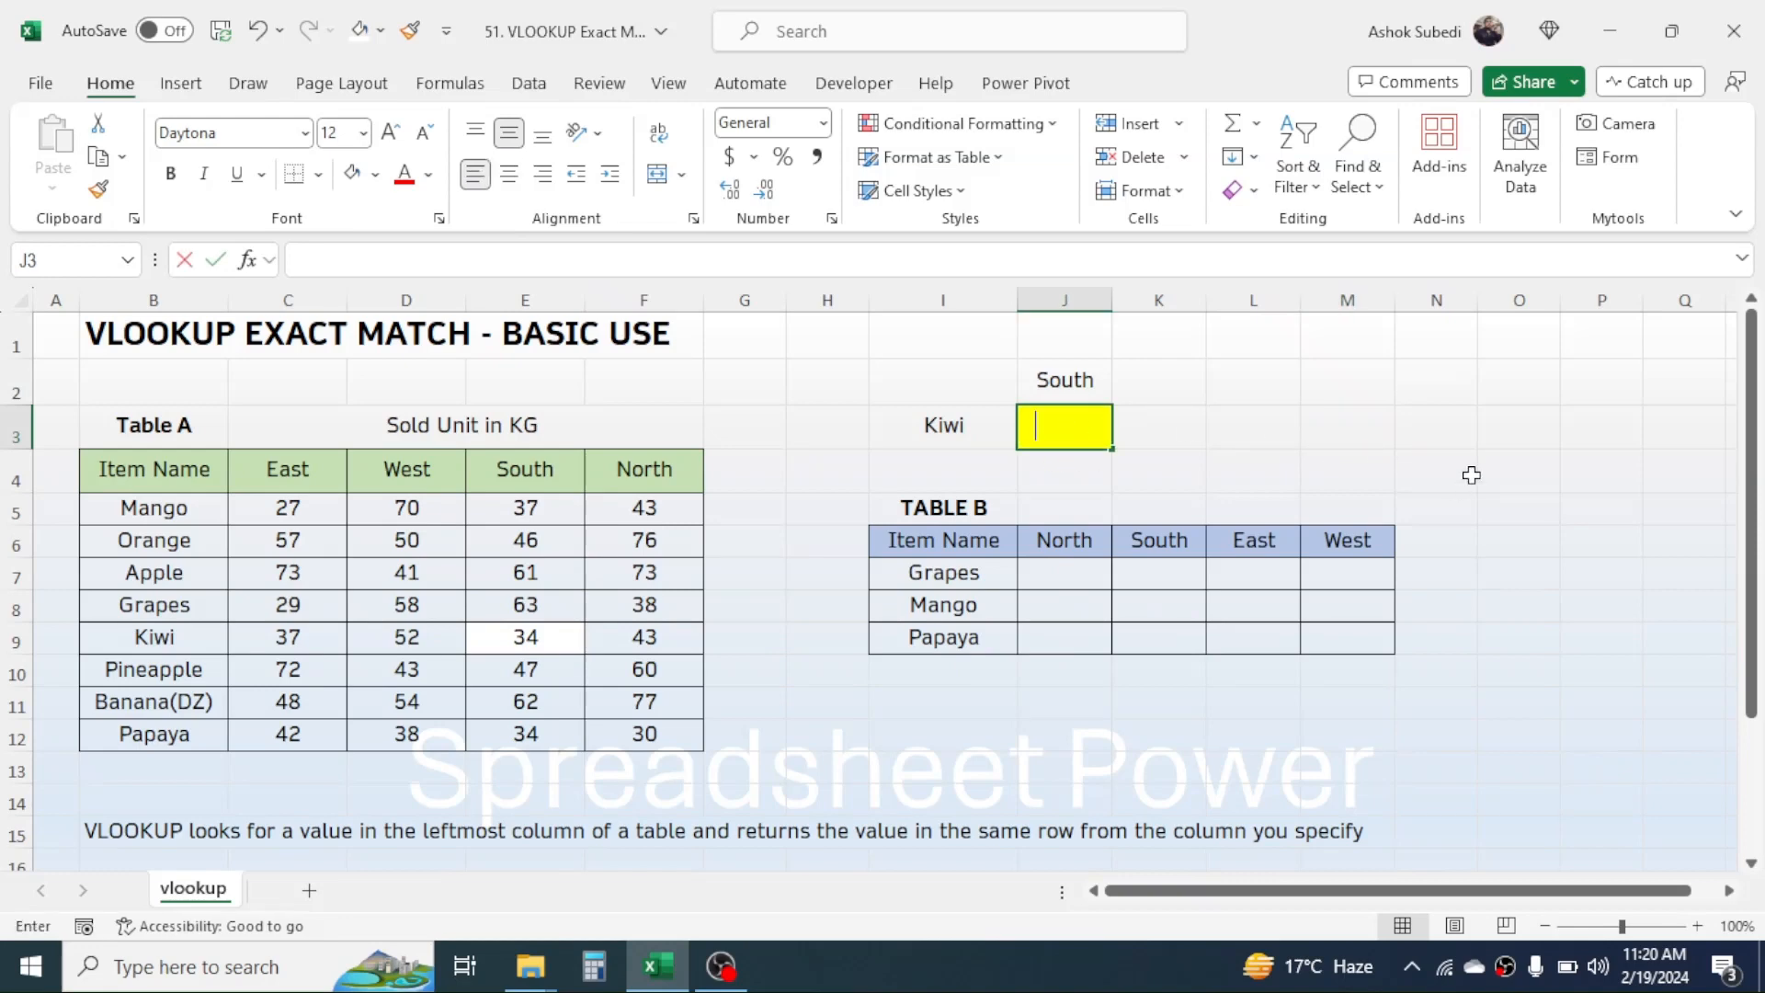
pyautogui.write('VLOO')
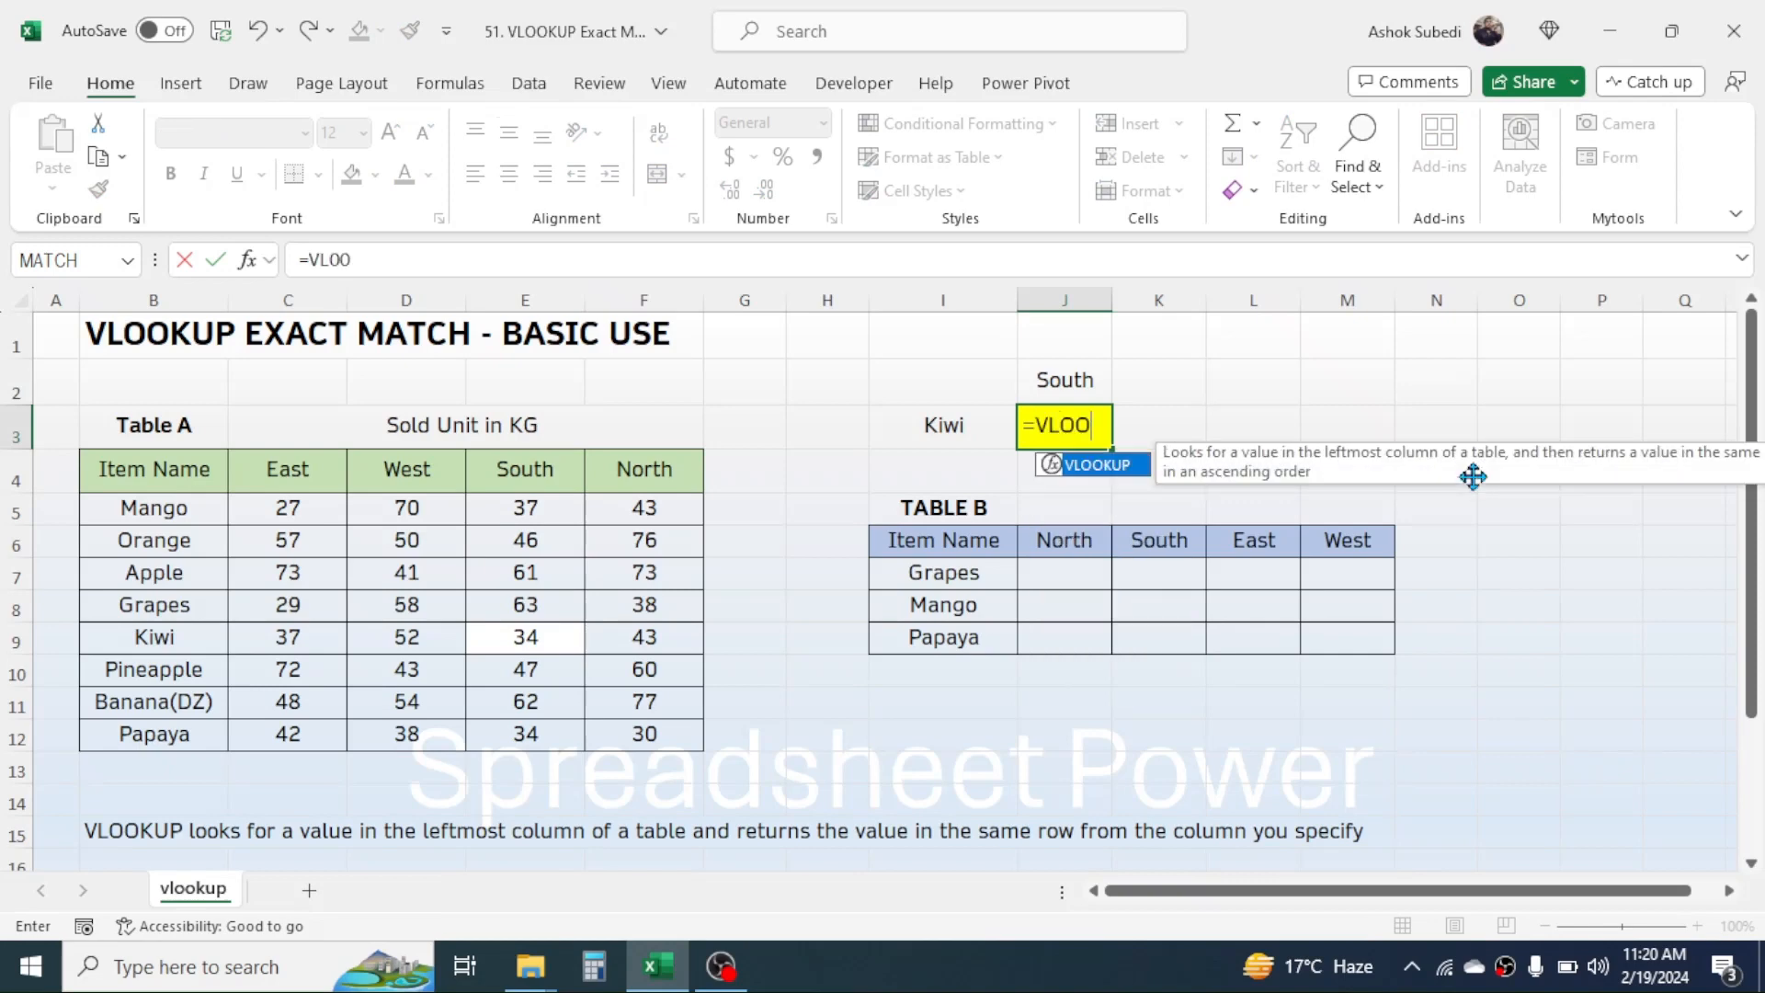
pyautogui.write('KUP(')
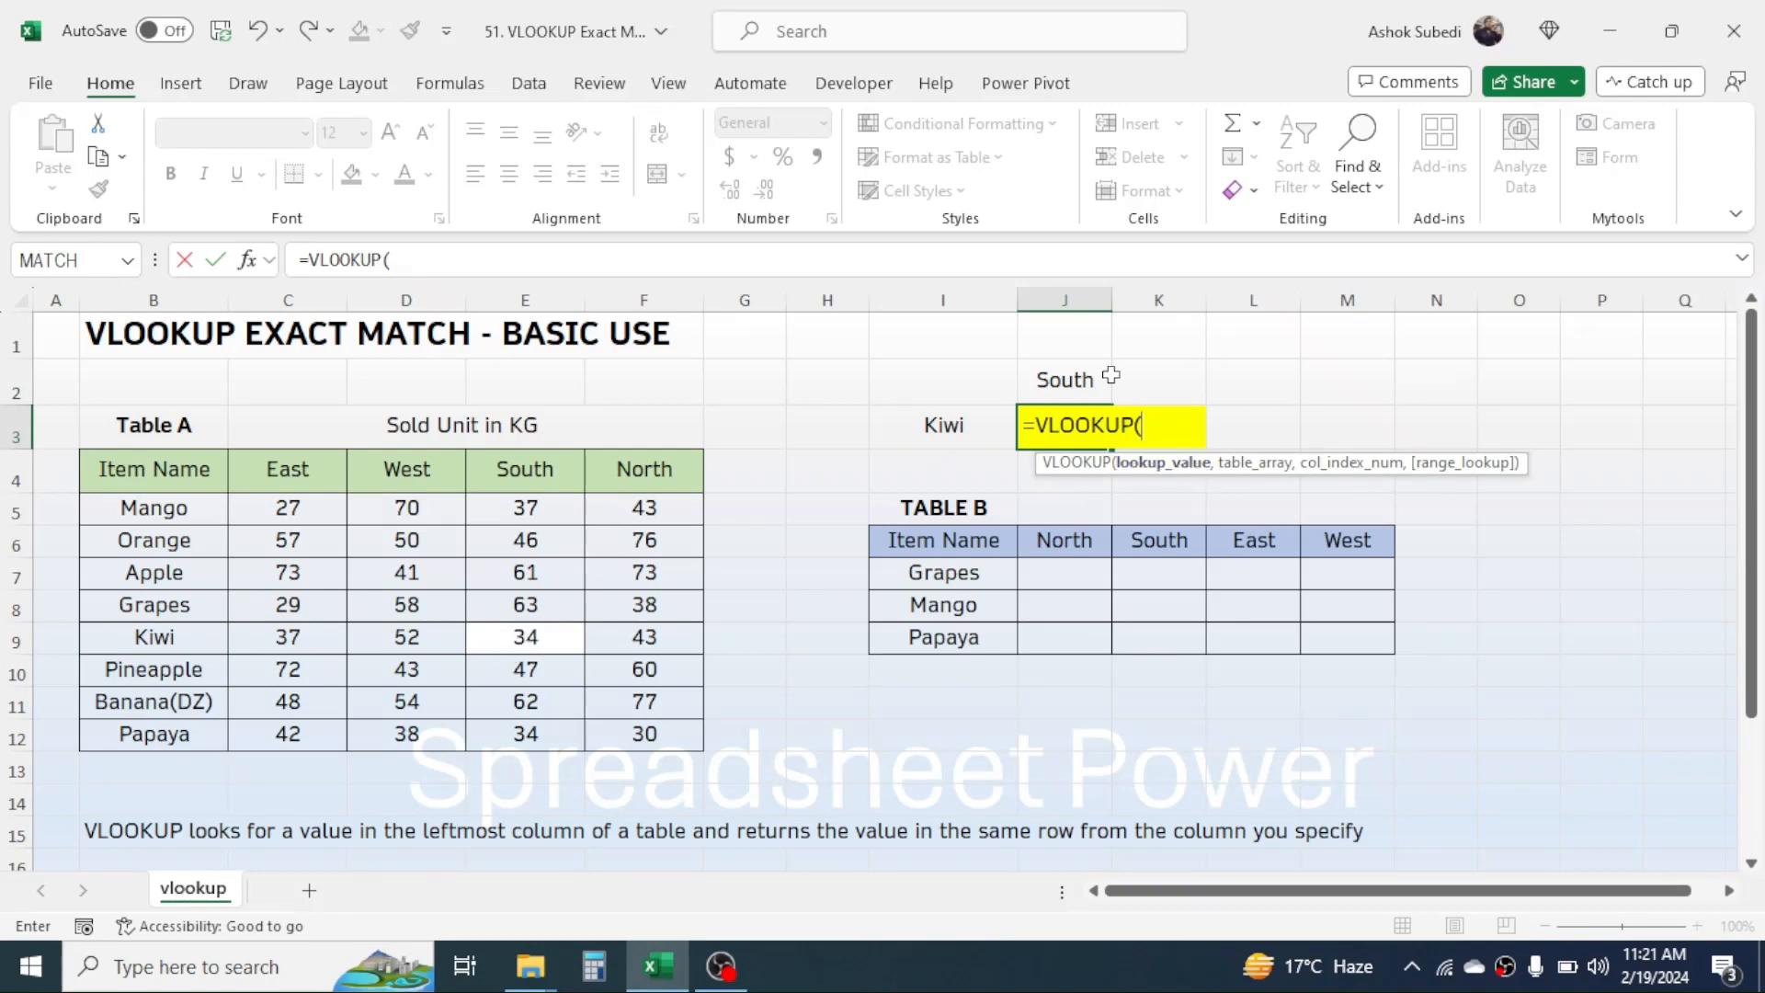
pyautogui.click(948, 430)
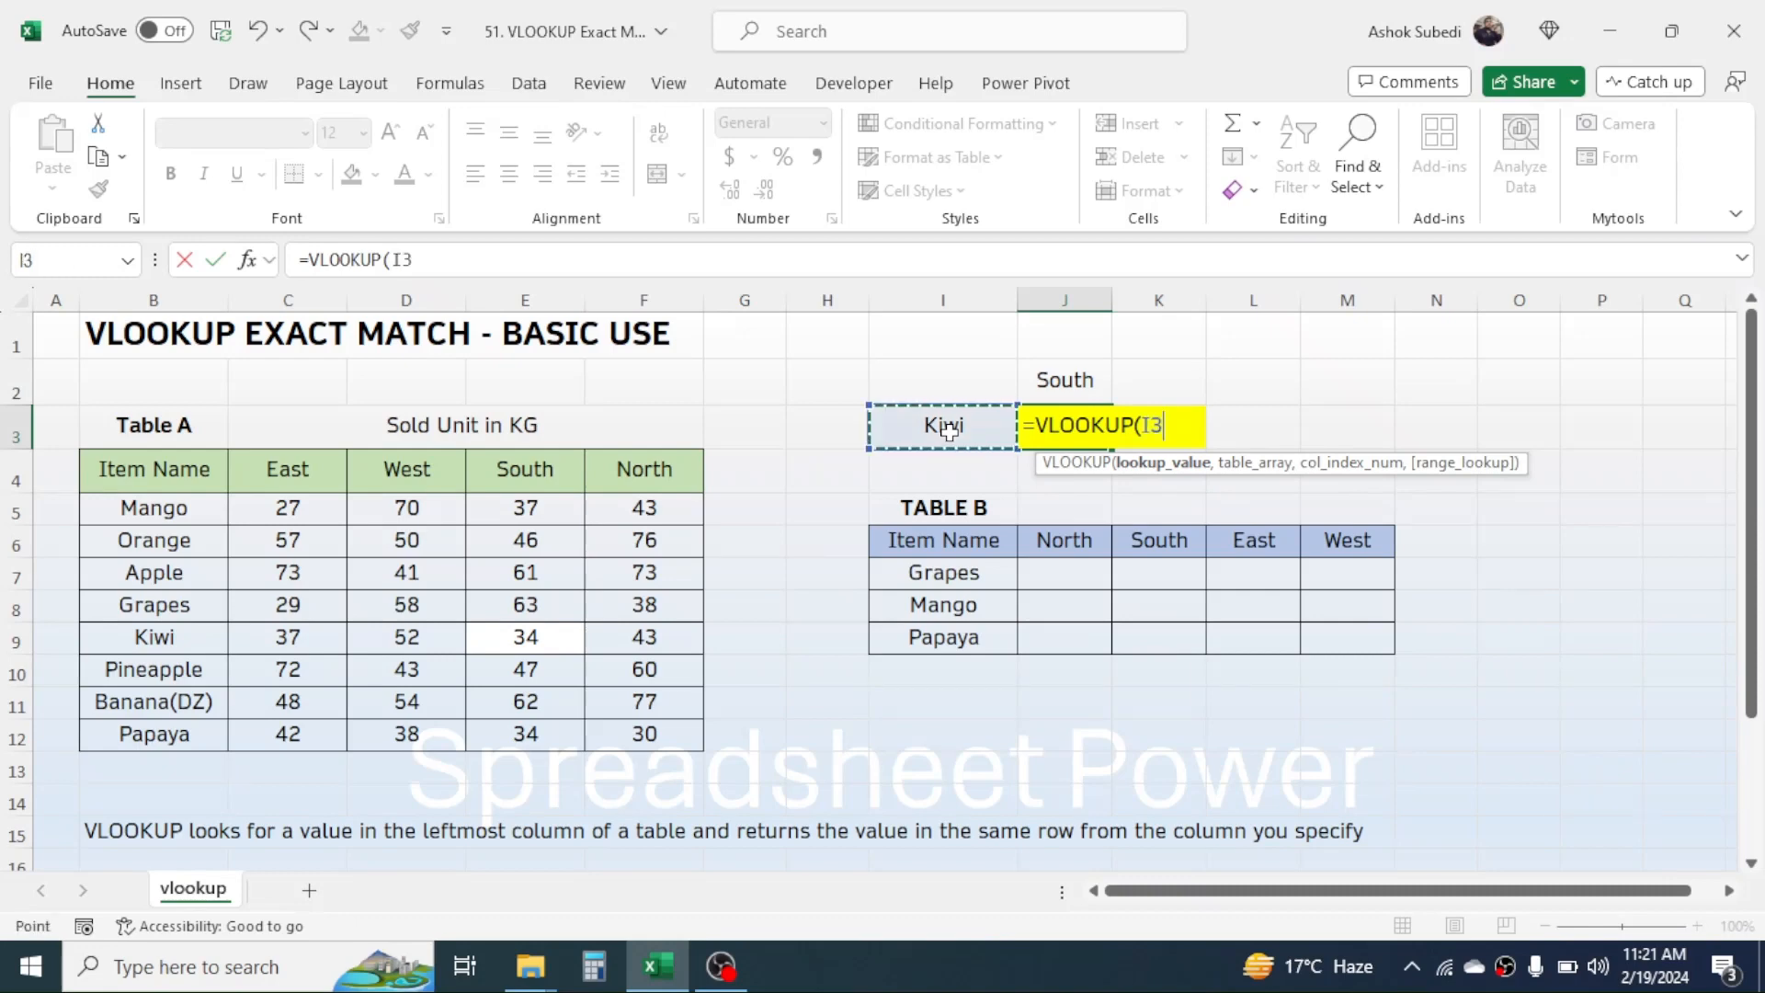
pyautogui.write(',')
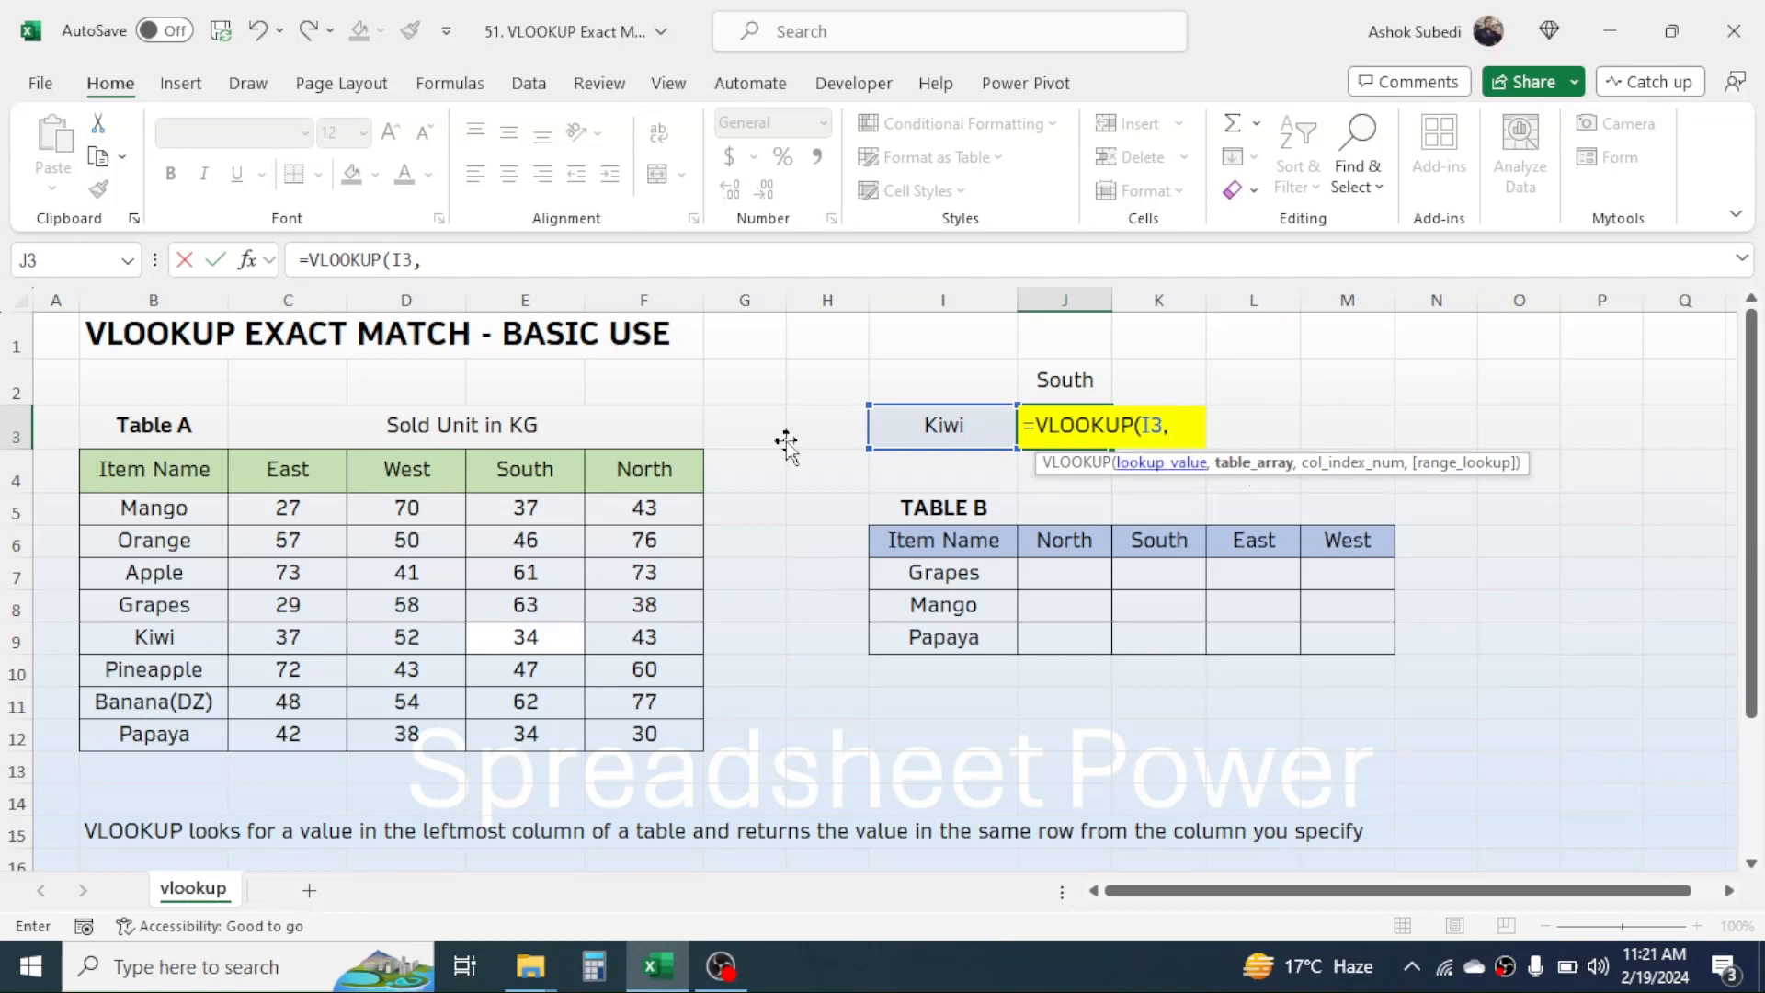
pyautogui.moveTo(144, 503); pyautogui.dragTo(642, 735)
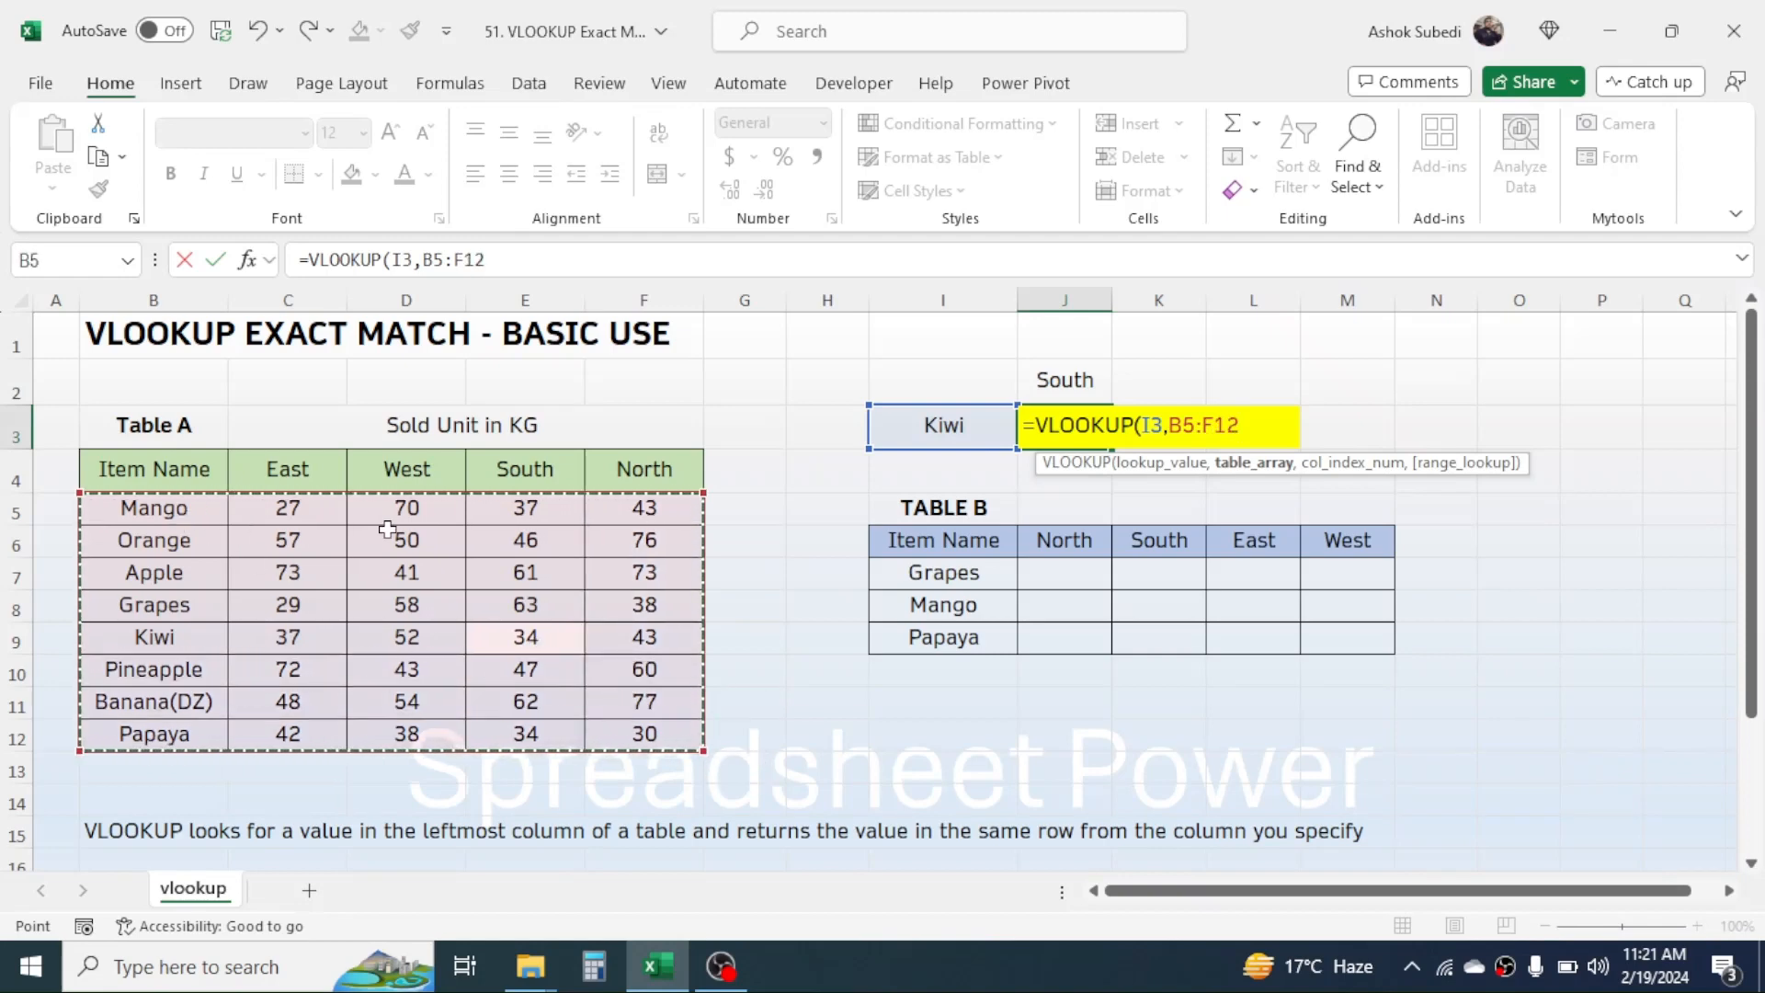
pyautogui.write(',')
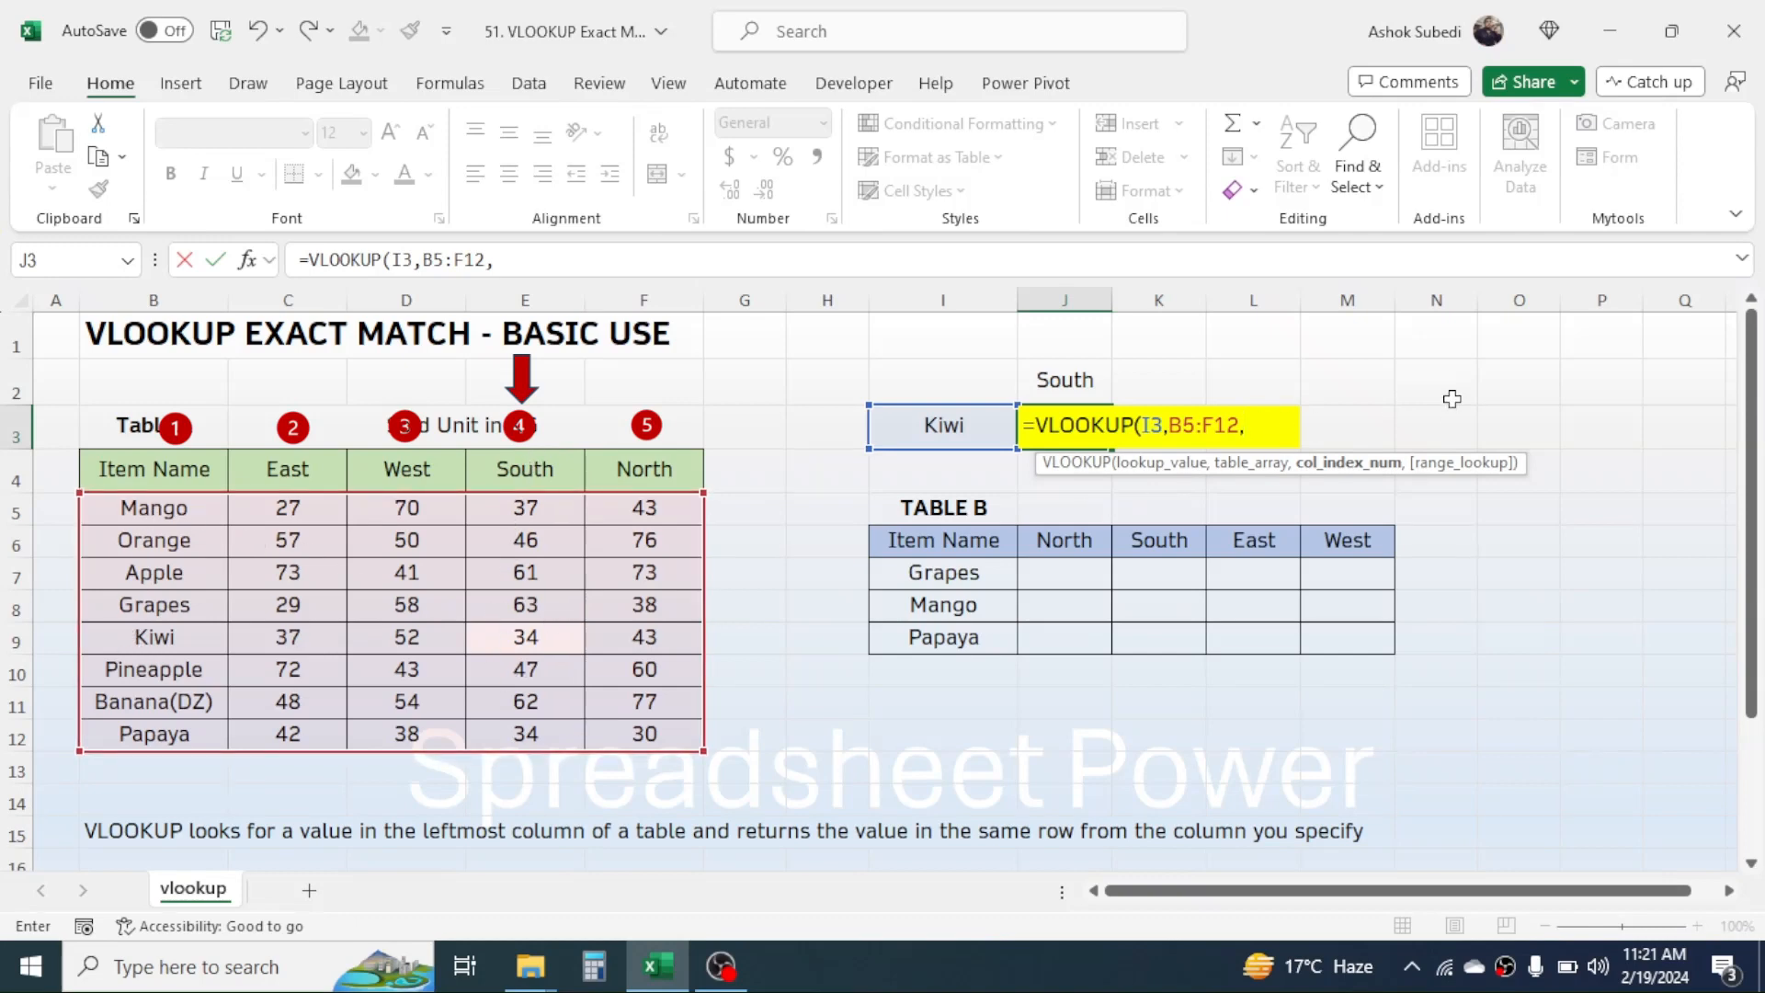
pyautogui.write(',')
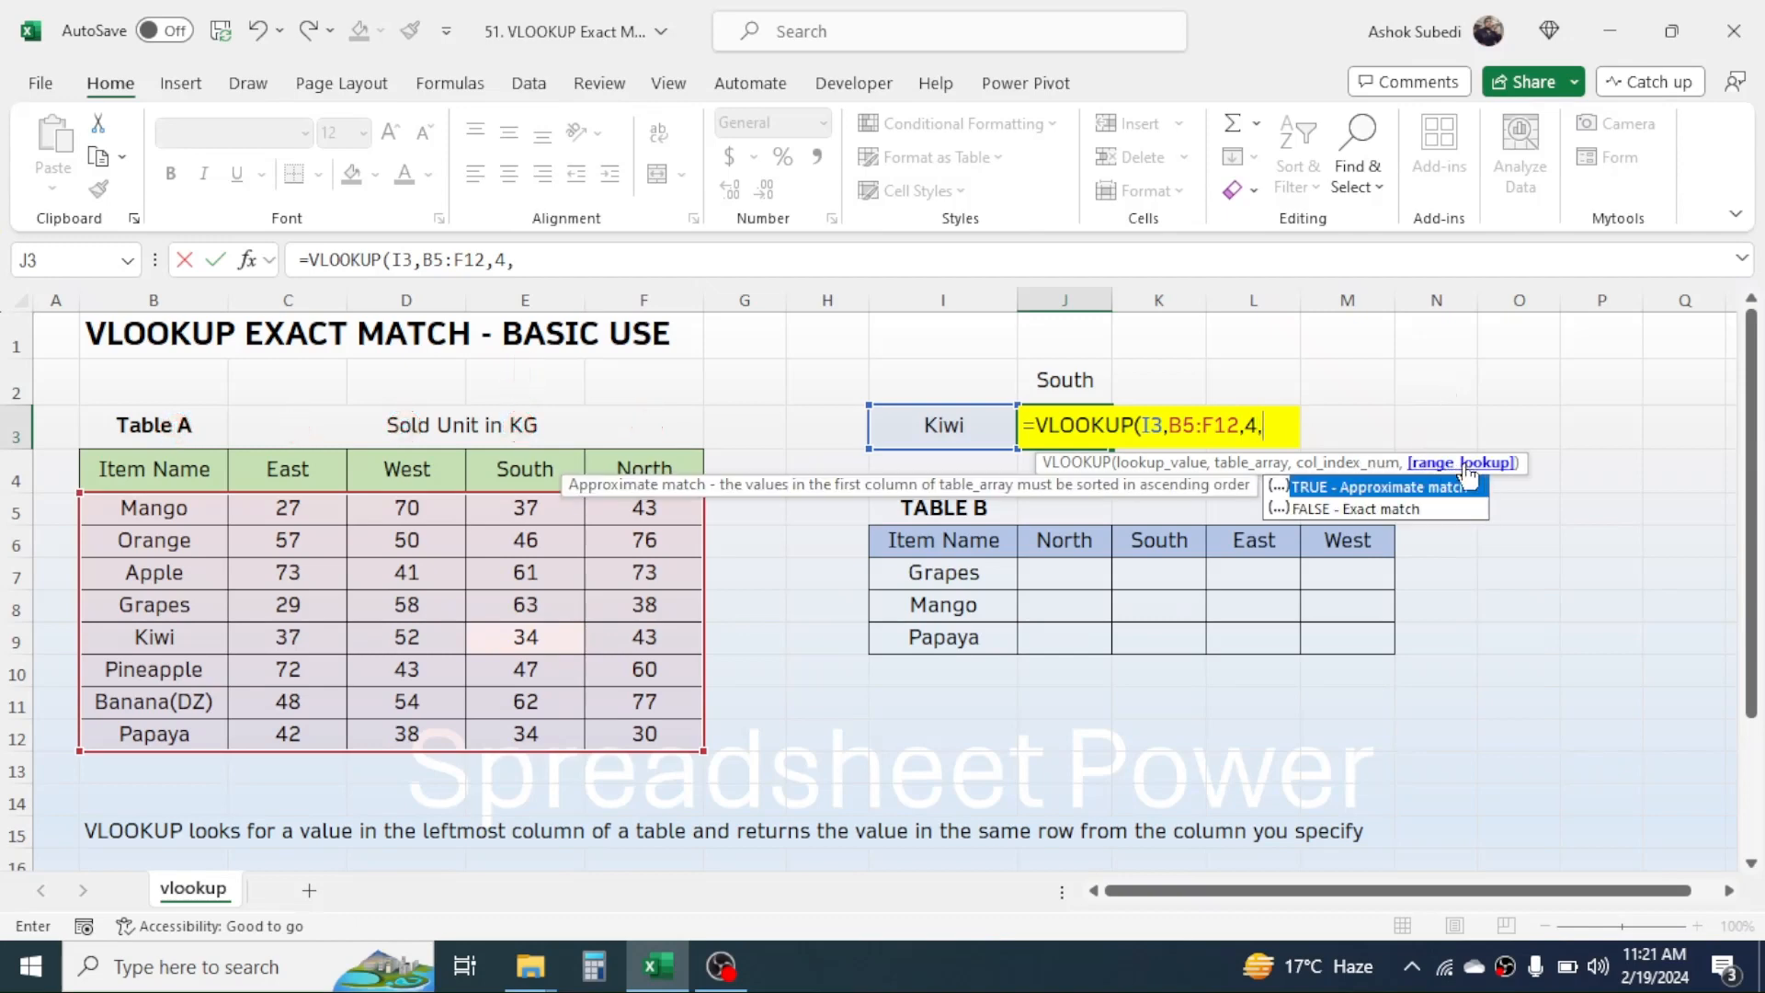
pyautogui.doubleClick(1316, 508)
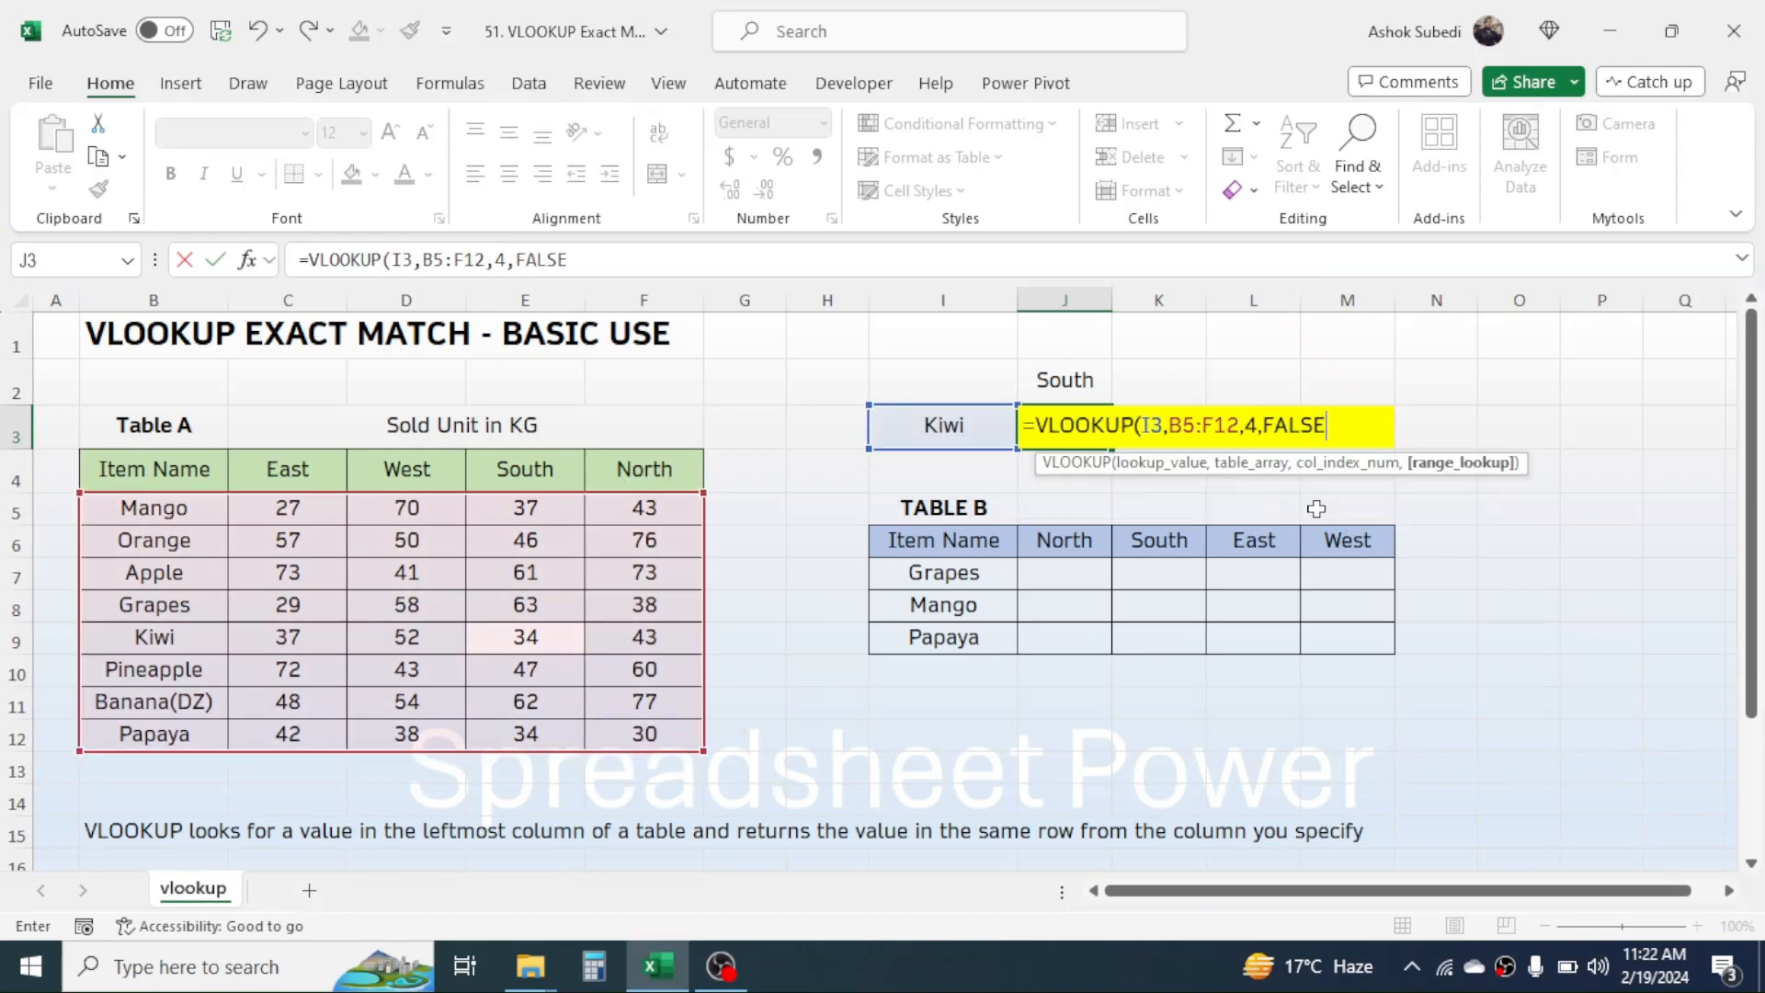
pyautogui.write(')')
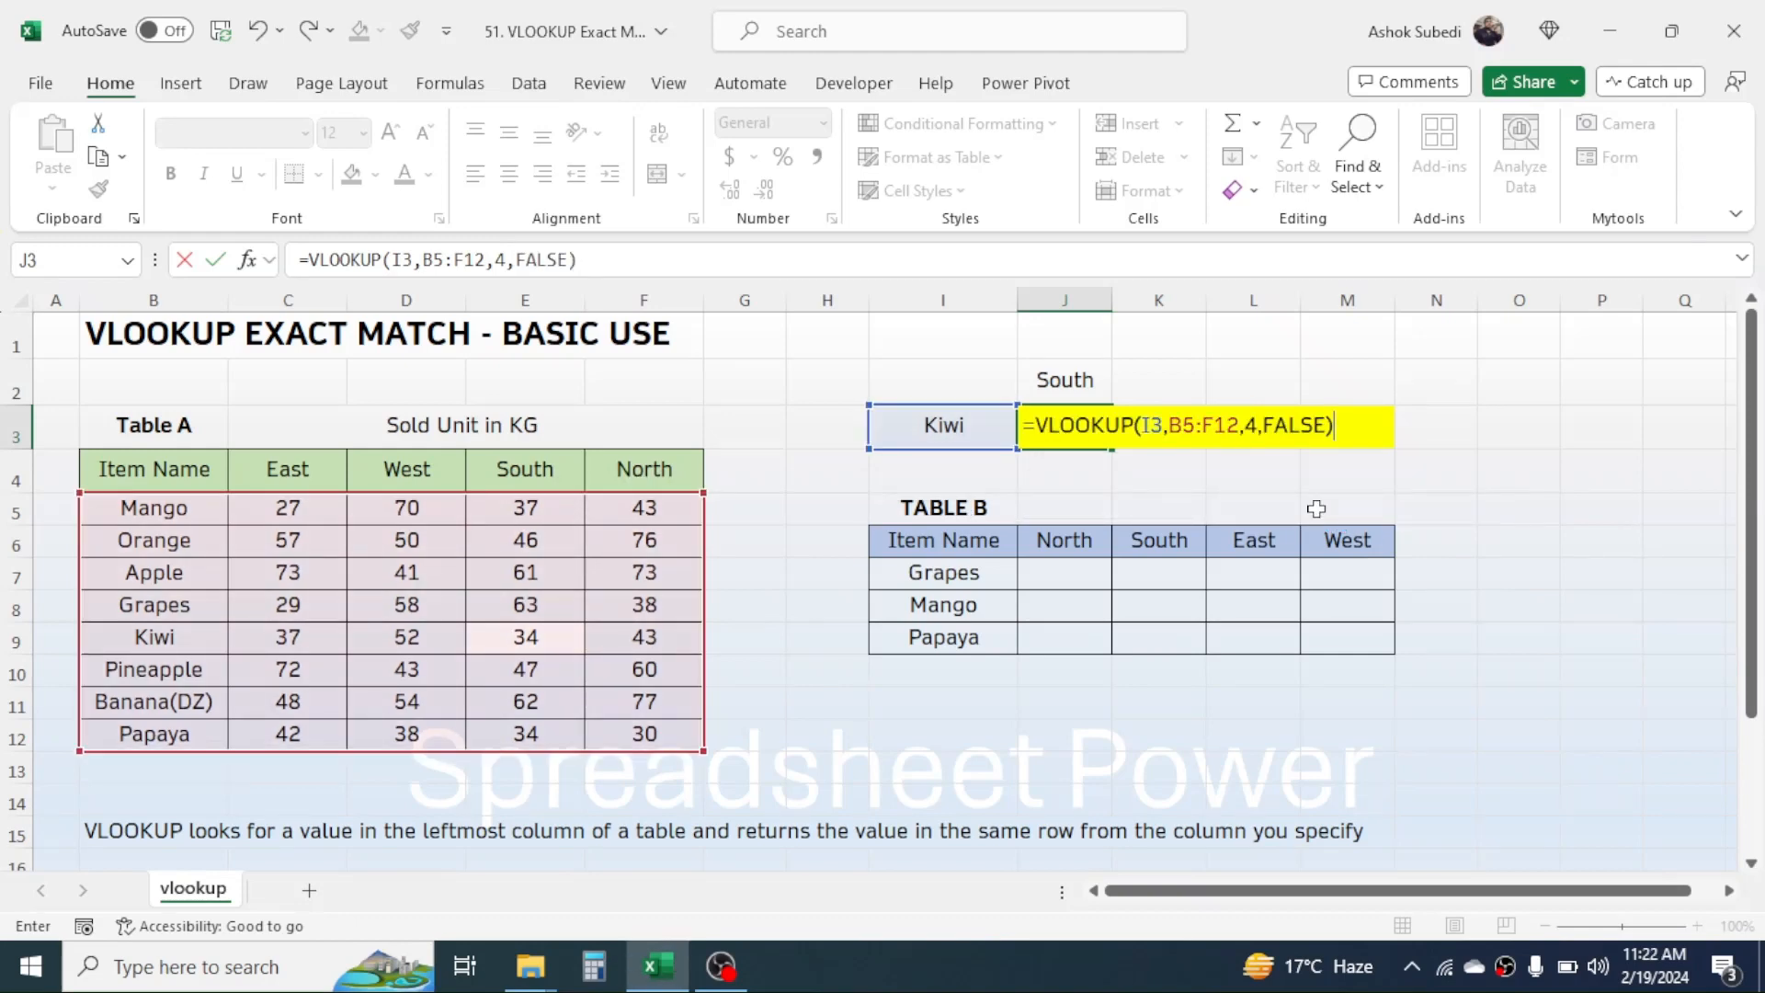
pyautogui.press('Return')
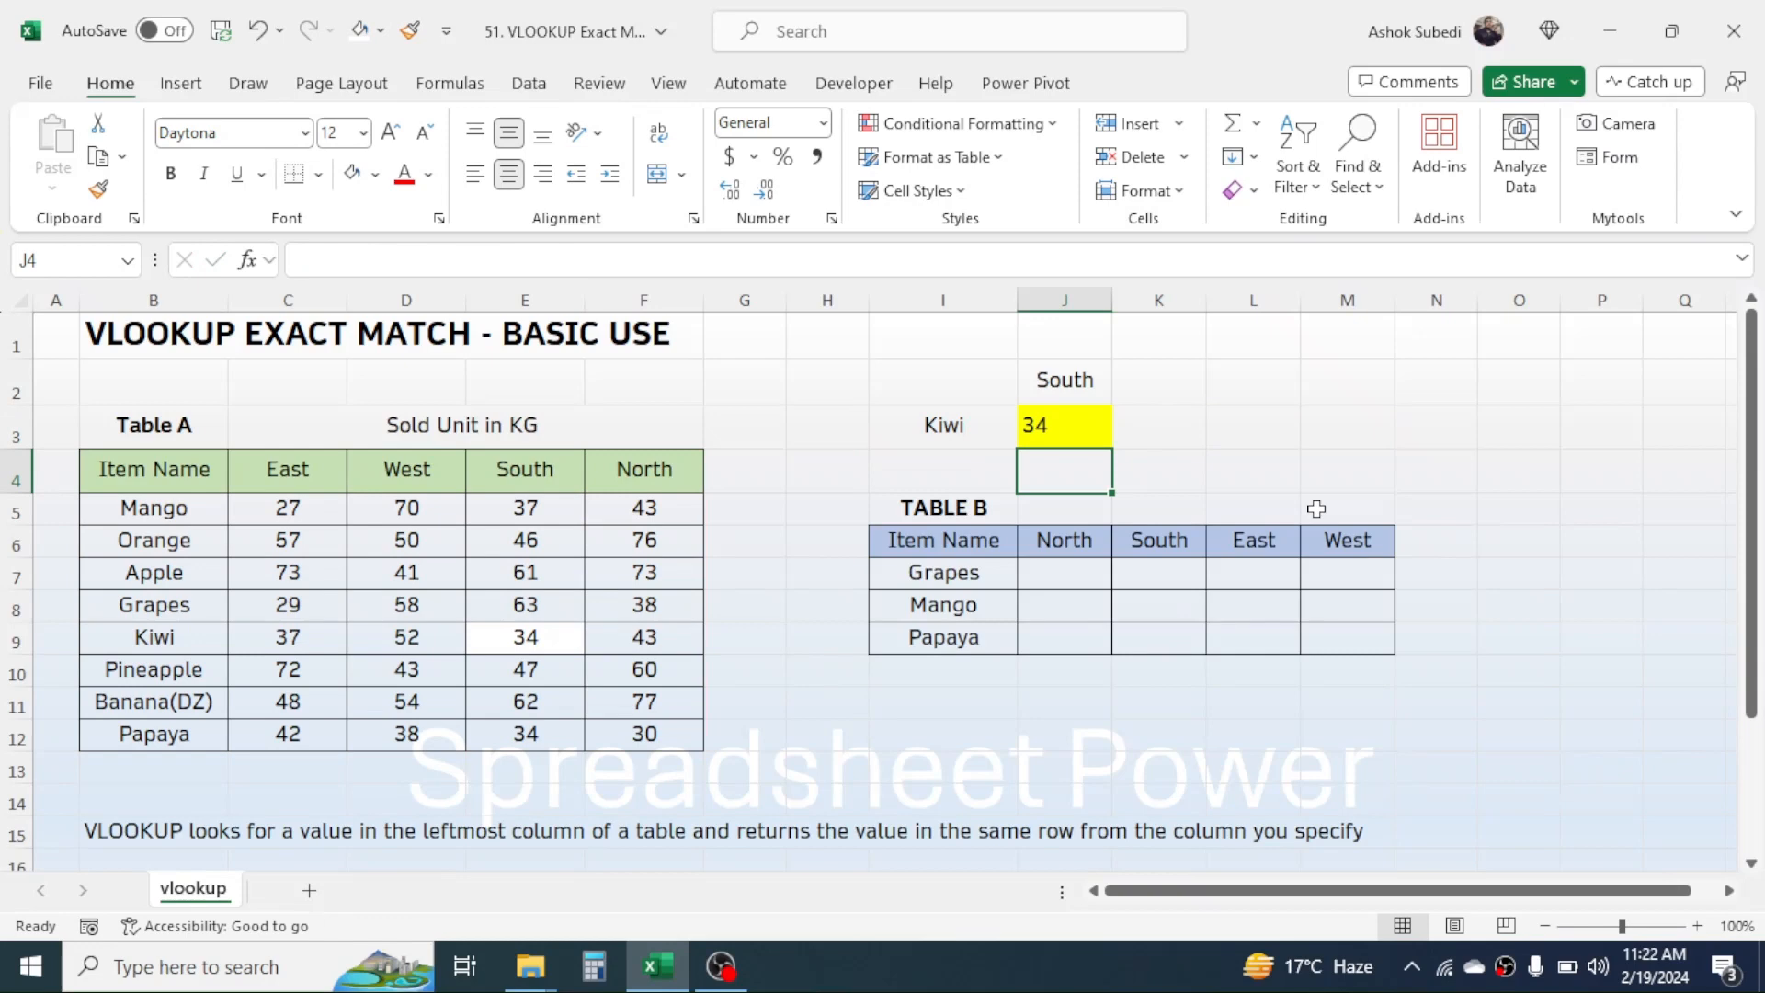
# Check the lookup result in J3 against Table A and fill Kiwi's South cell E9 with yellow
pyautogui.click(1076, 421)
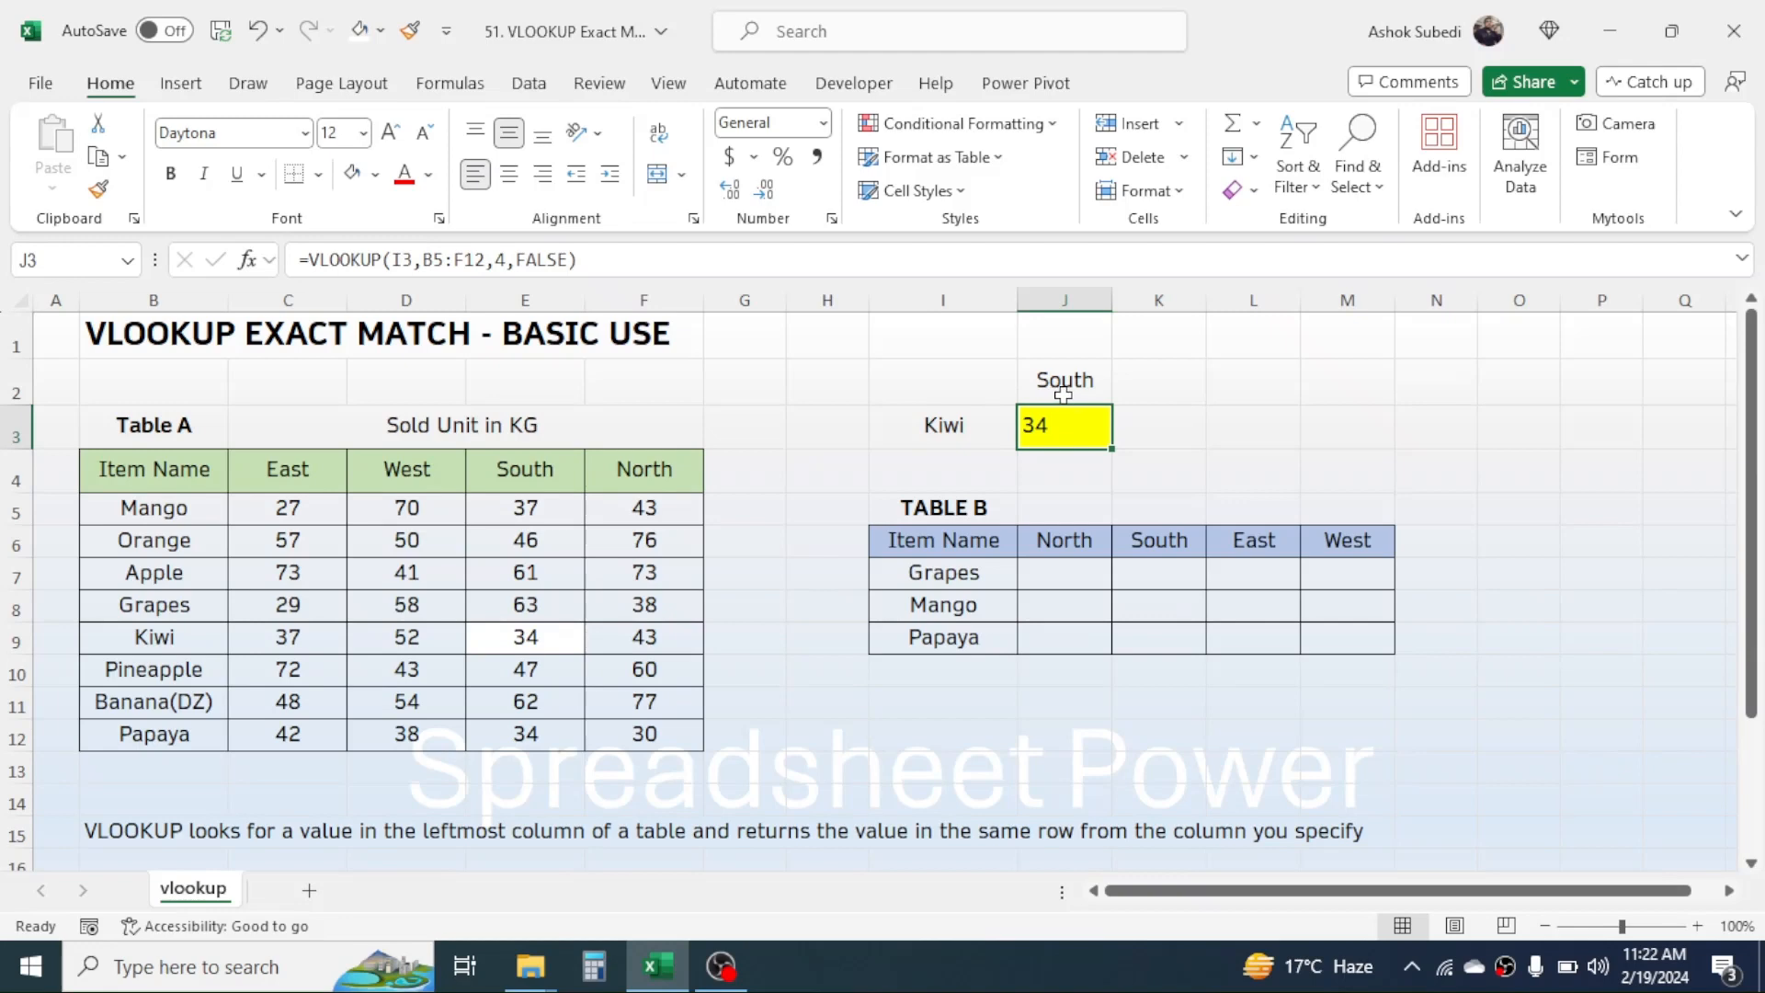
pyautogui.click(540, 635)
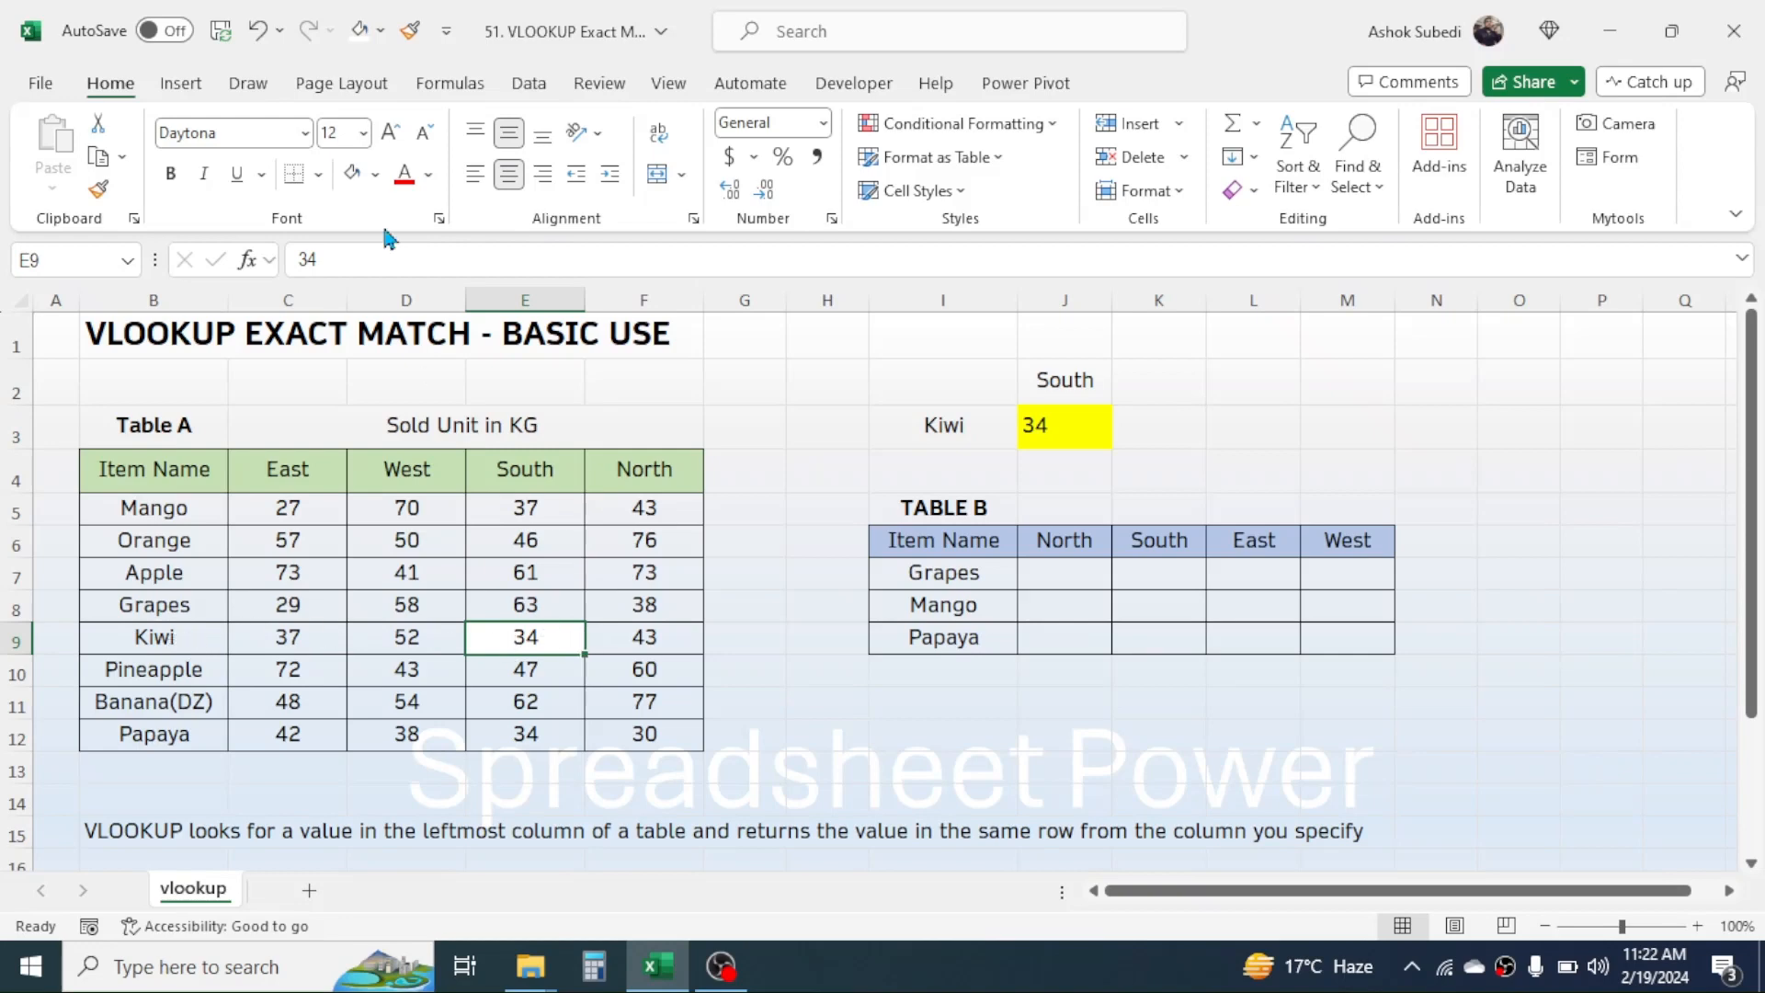
pyautogui.click(375, 173)
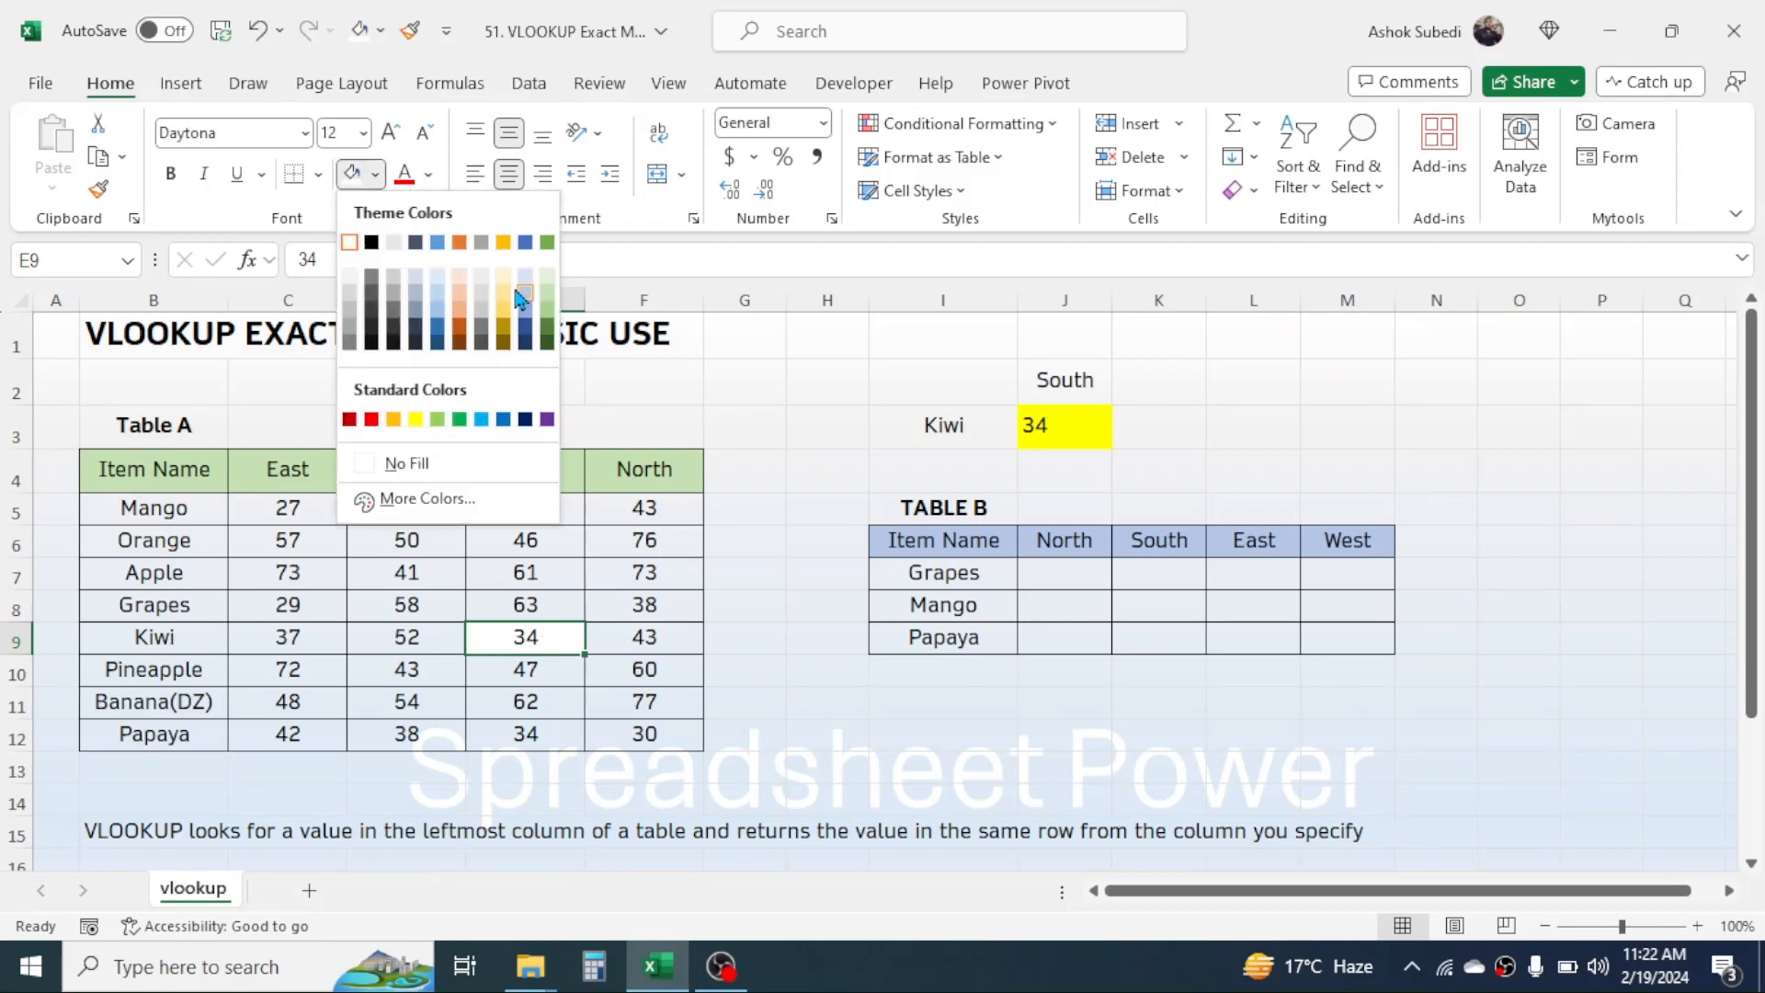
pyautogui.click(415, 419)
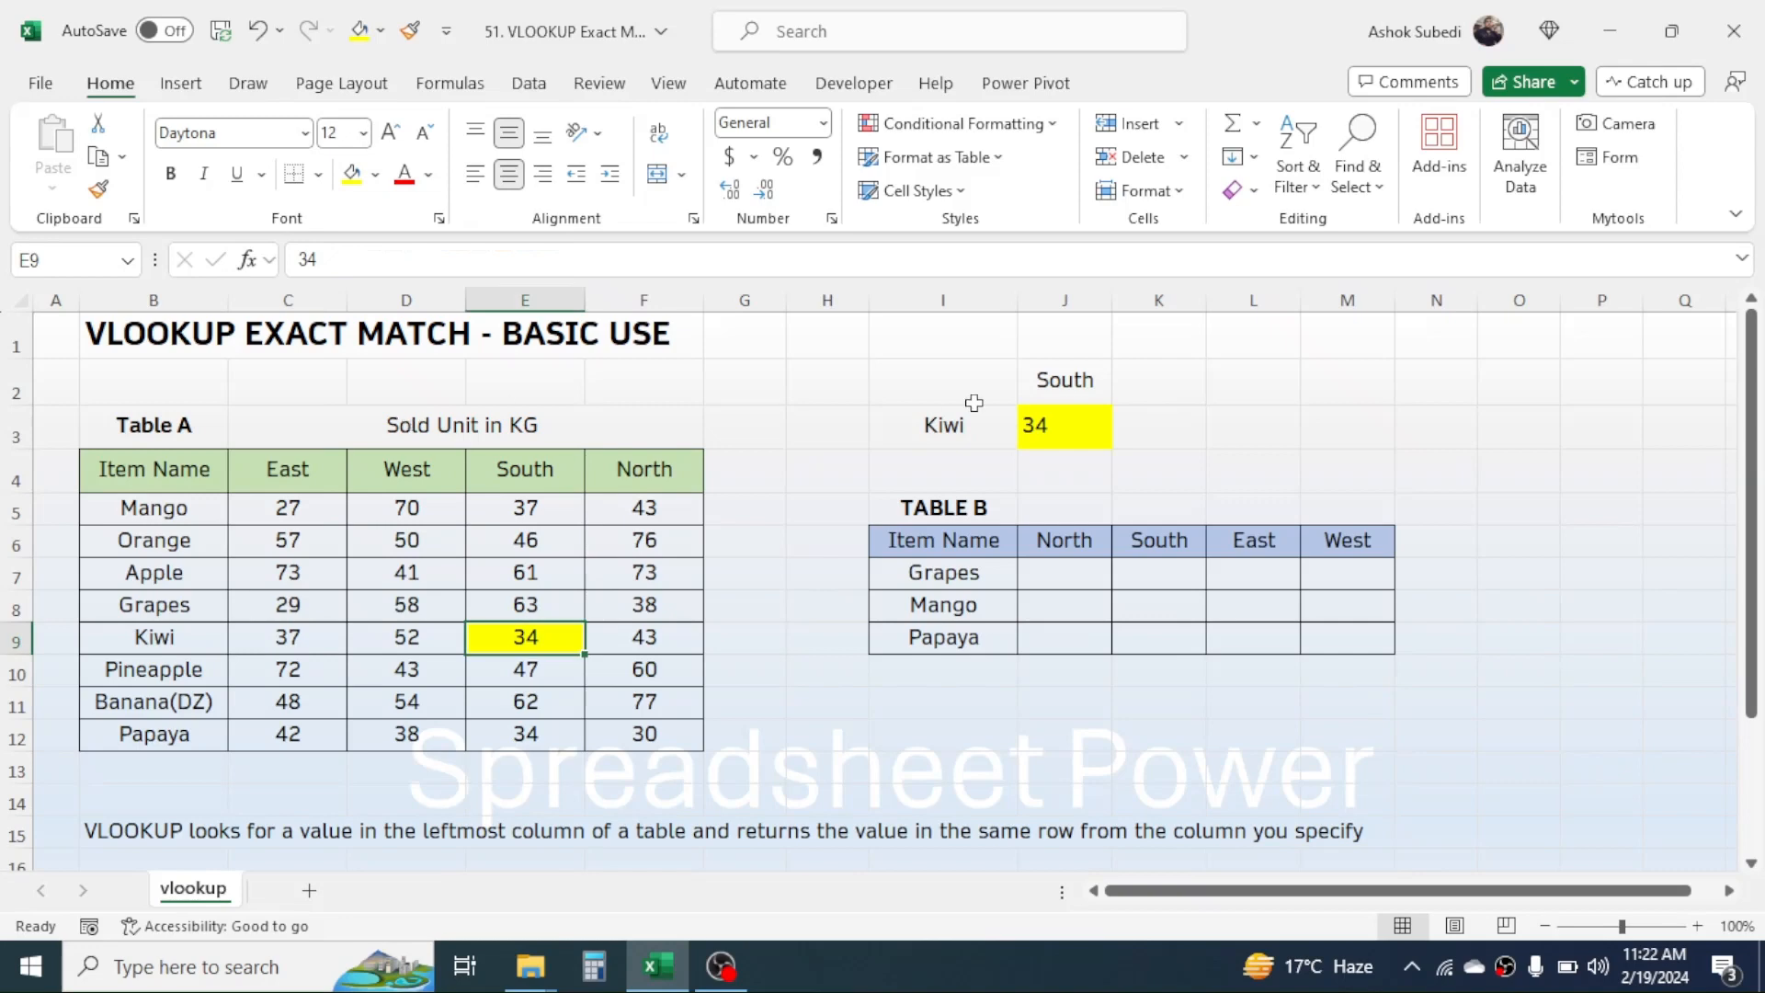
pyautogui.click(1062, 425)
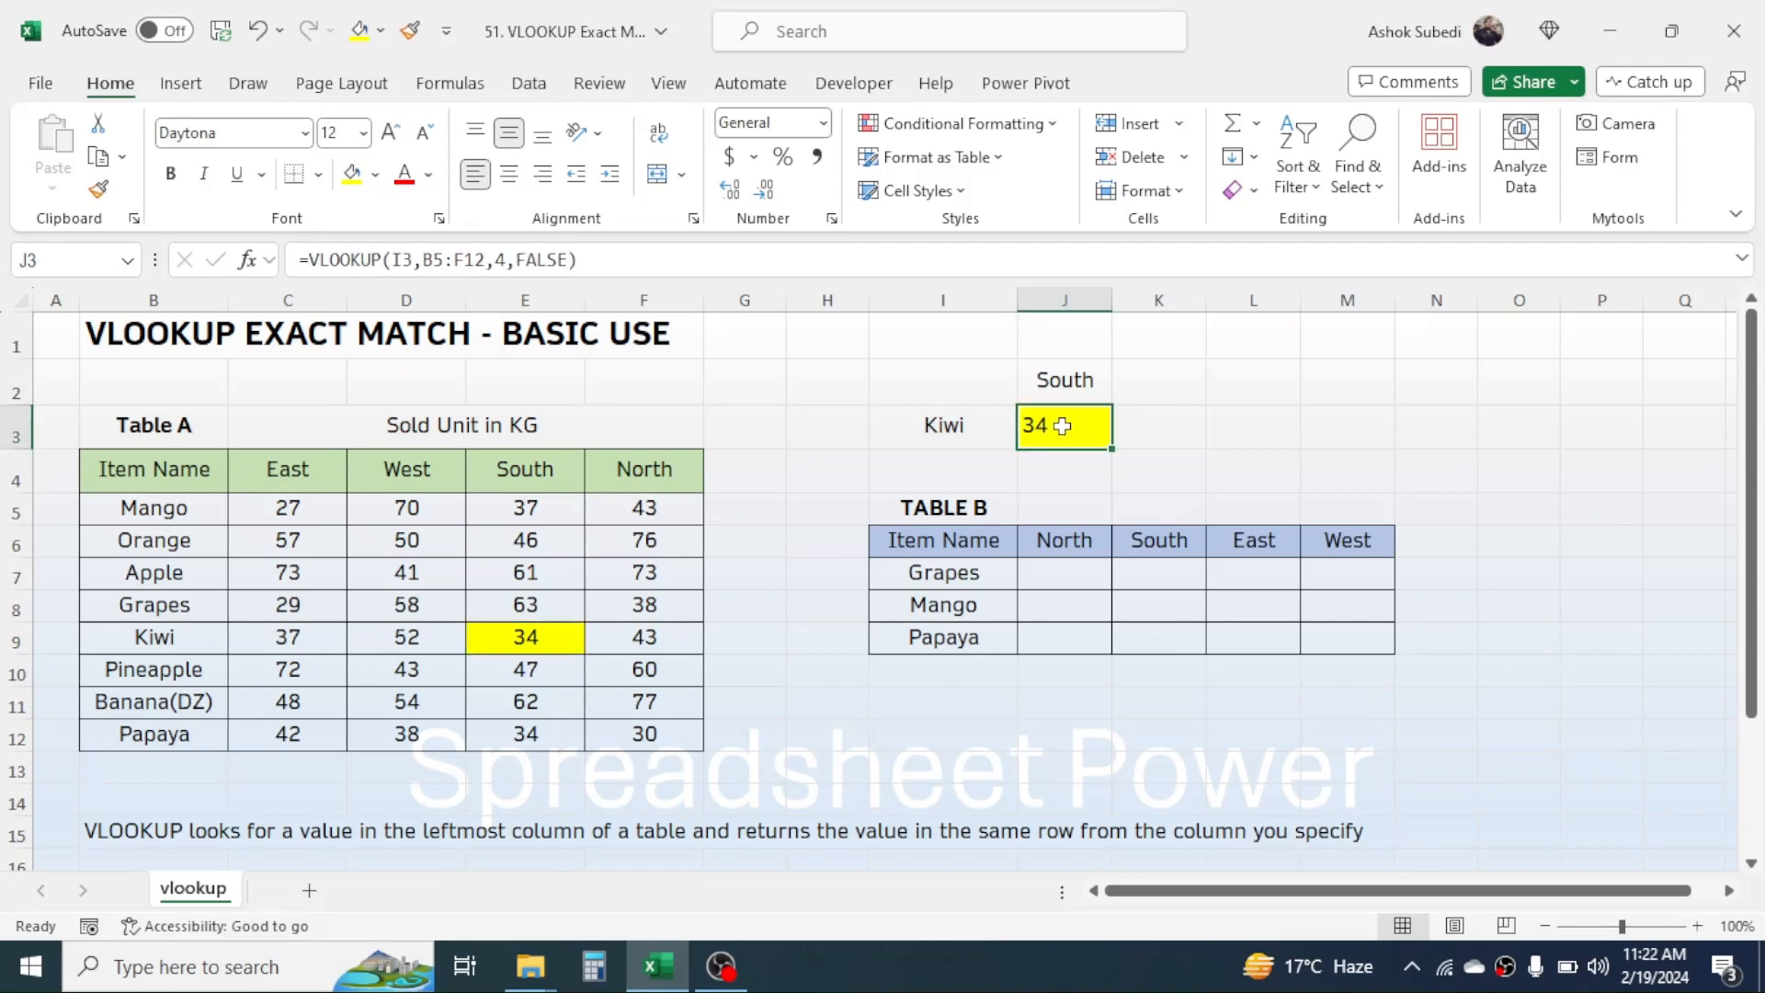
# Start a VLOOKUP formula in J7 using the Grapes cell as the lookup value, with only its column locked as $I7
pyautogui.click(1059, 568)
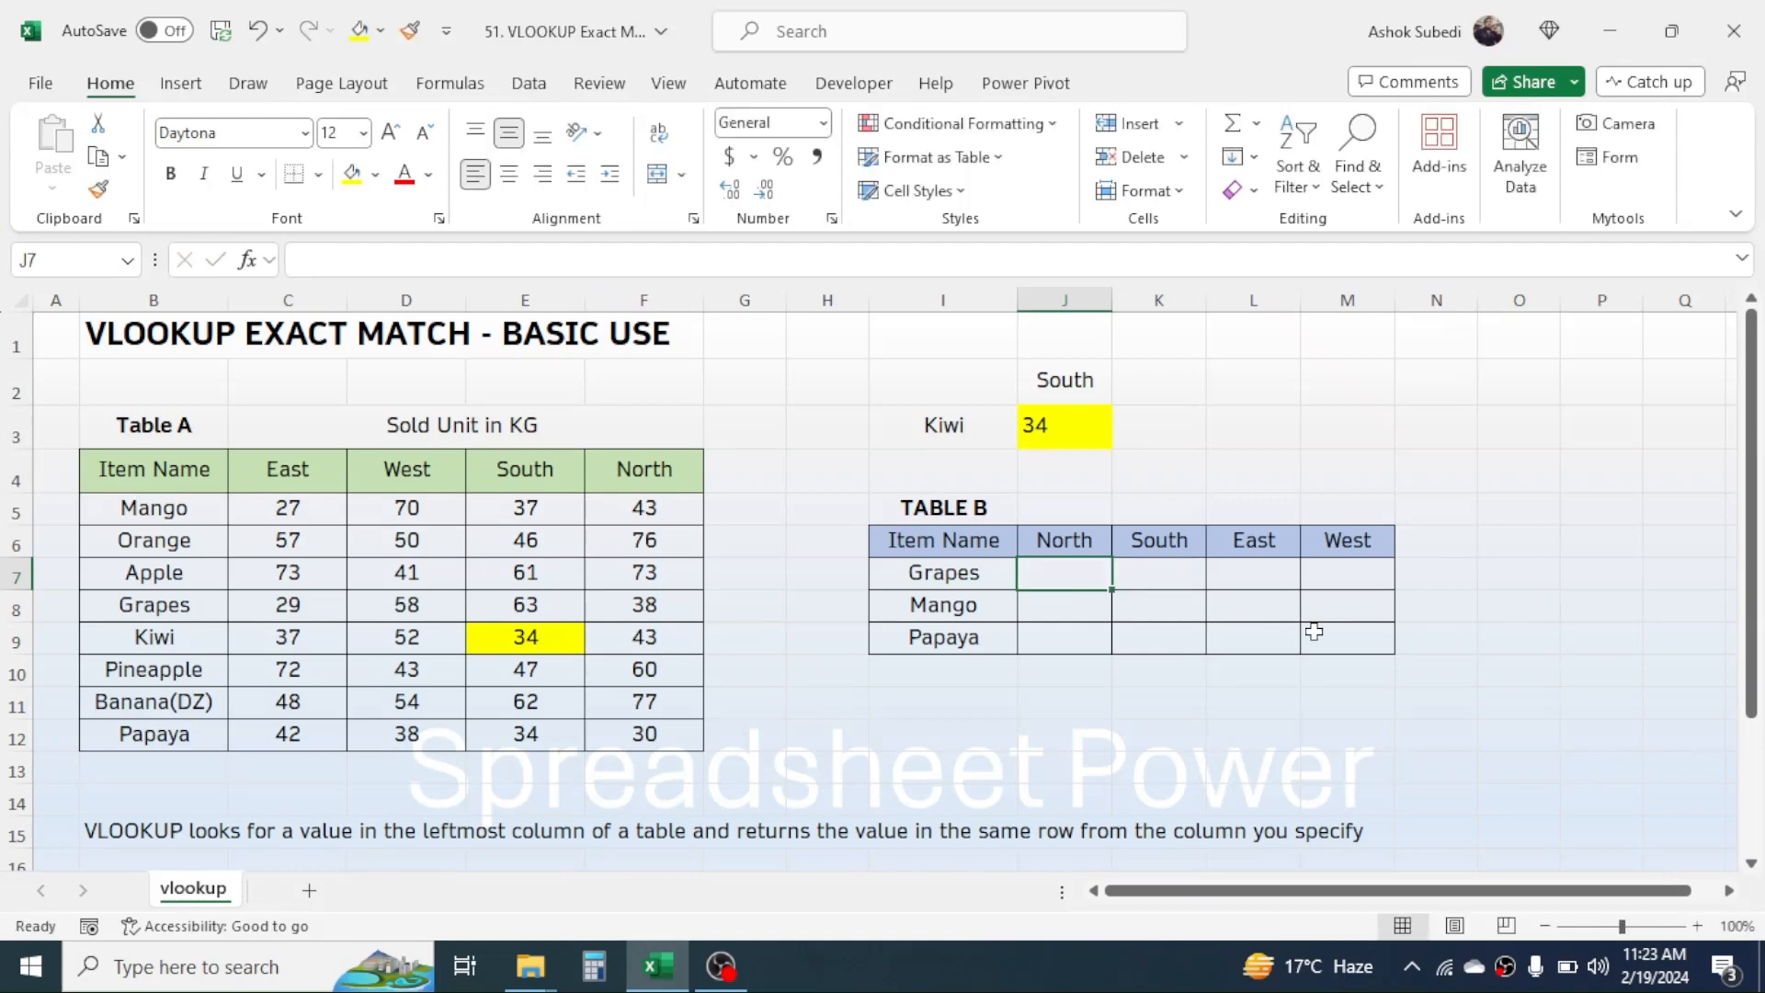
pyautogui.write('=VLO')
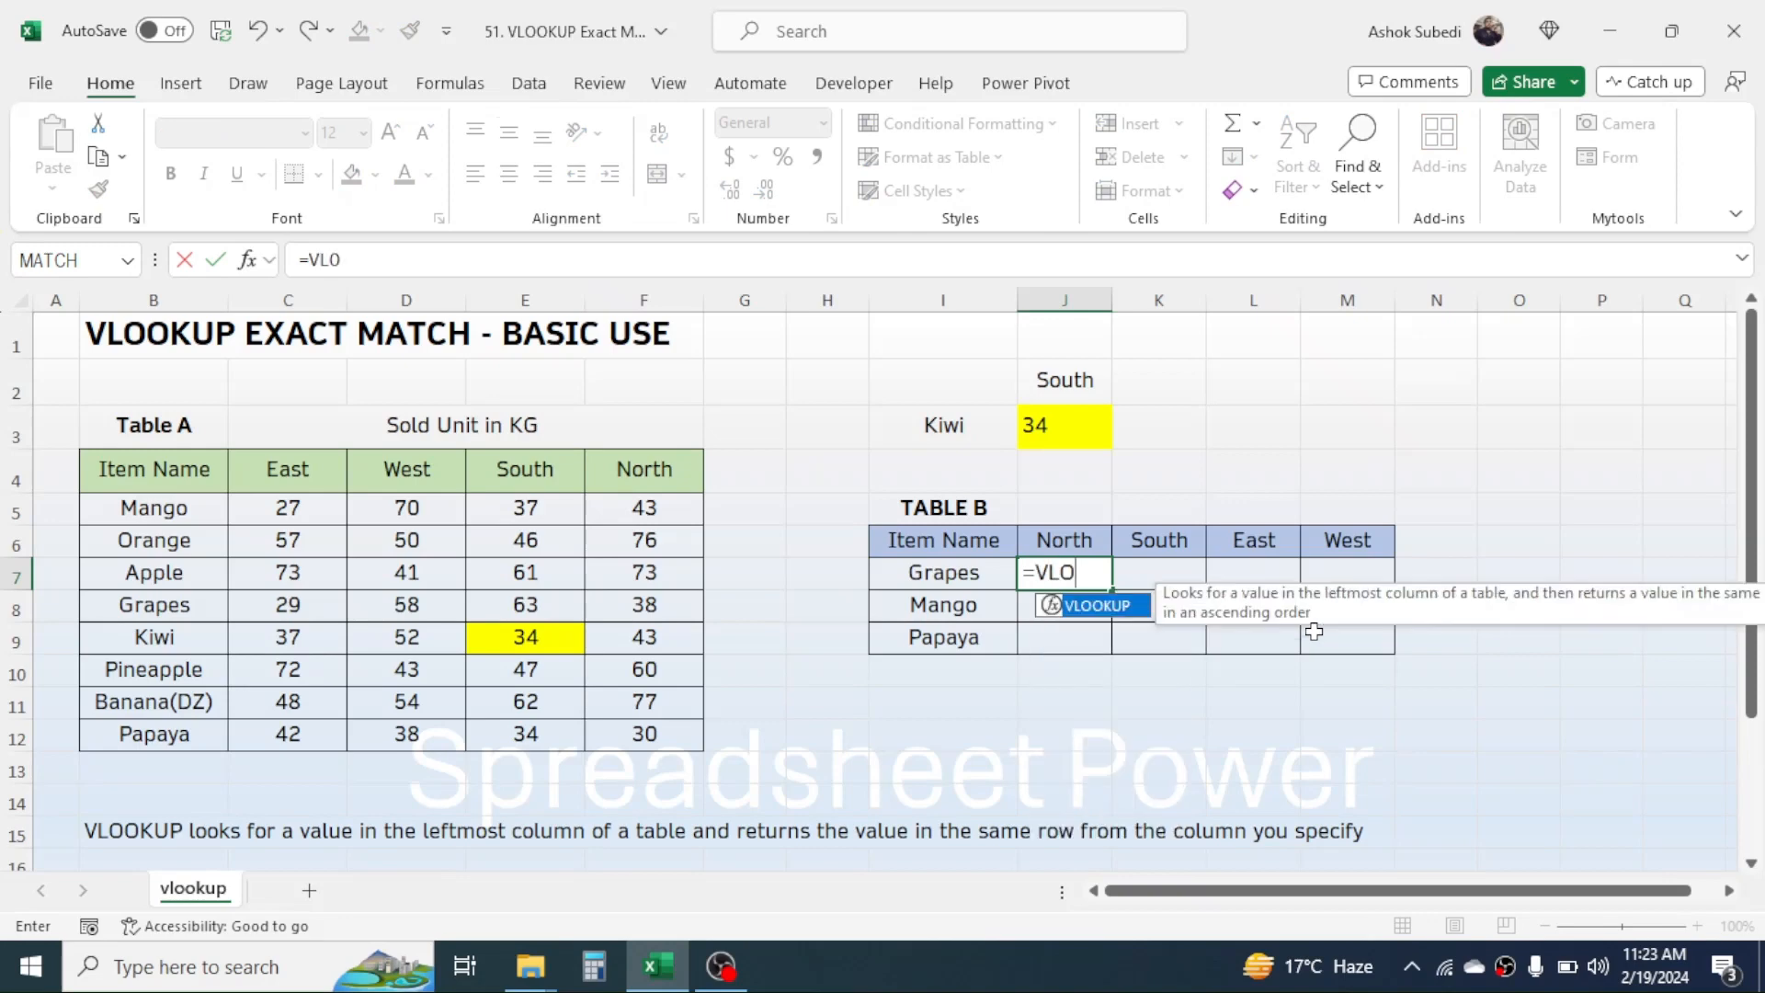
pyautogui.write('OKU')
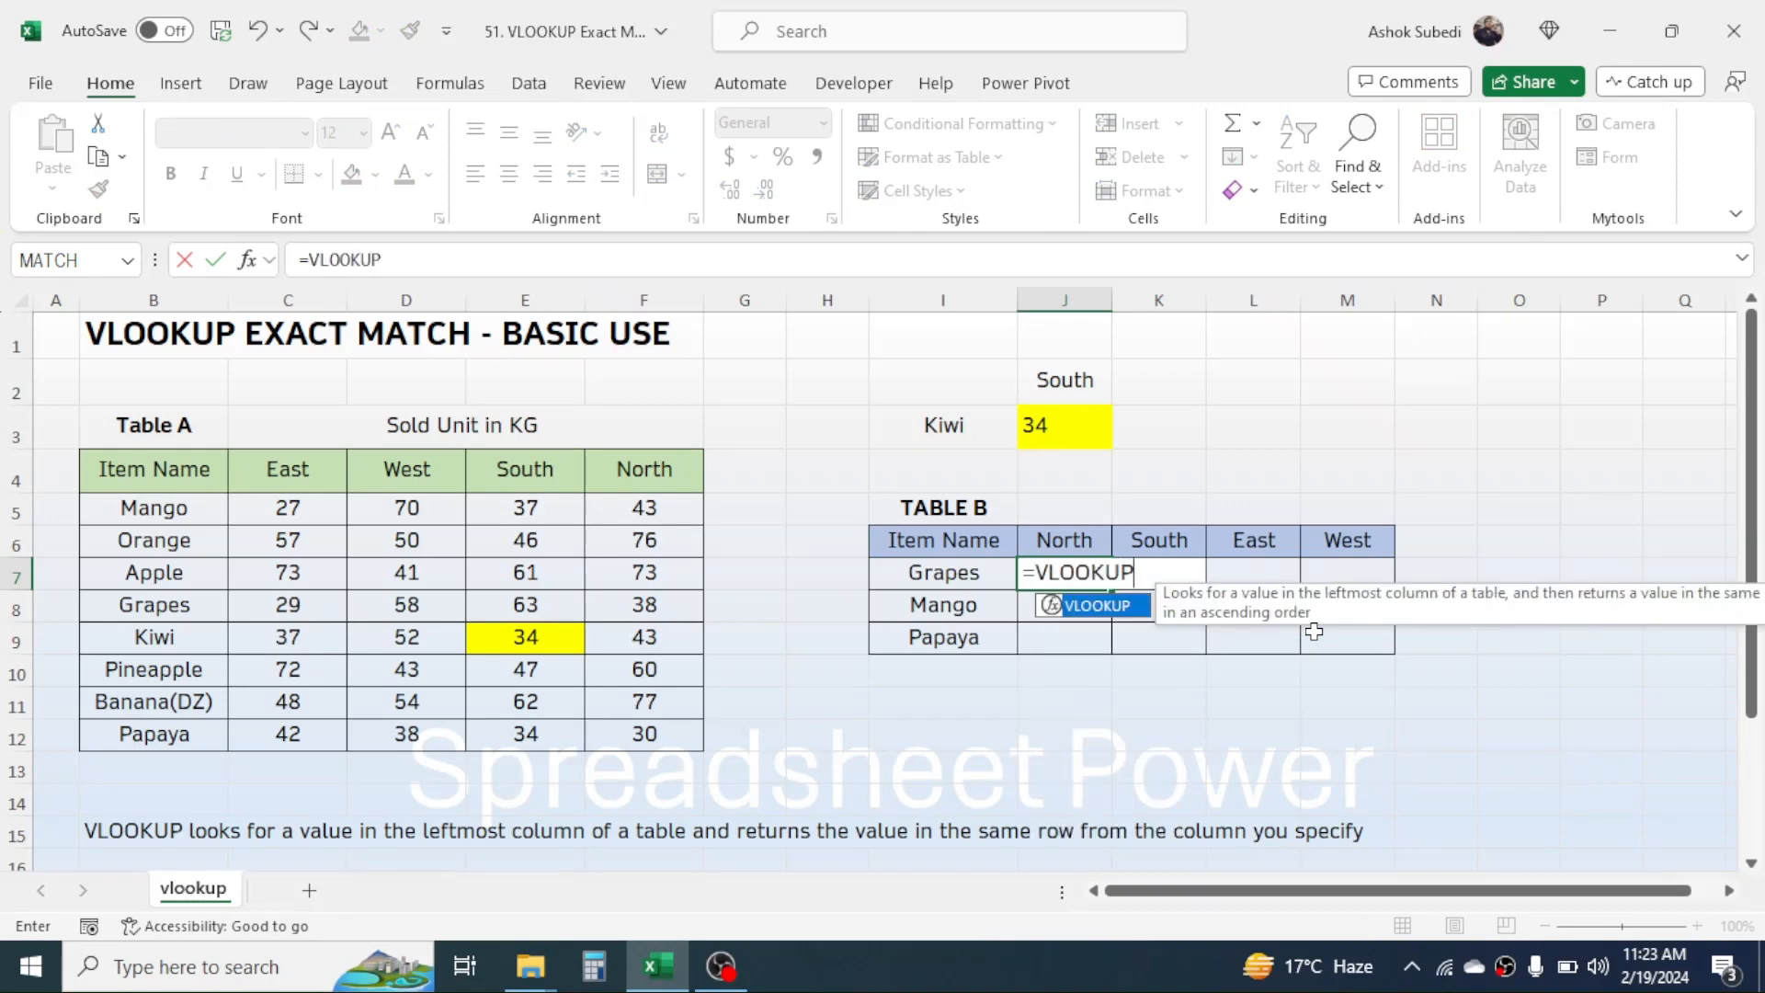
pyautogui.write('P(')
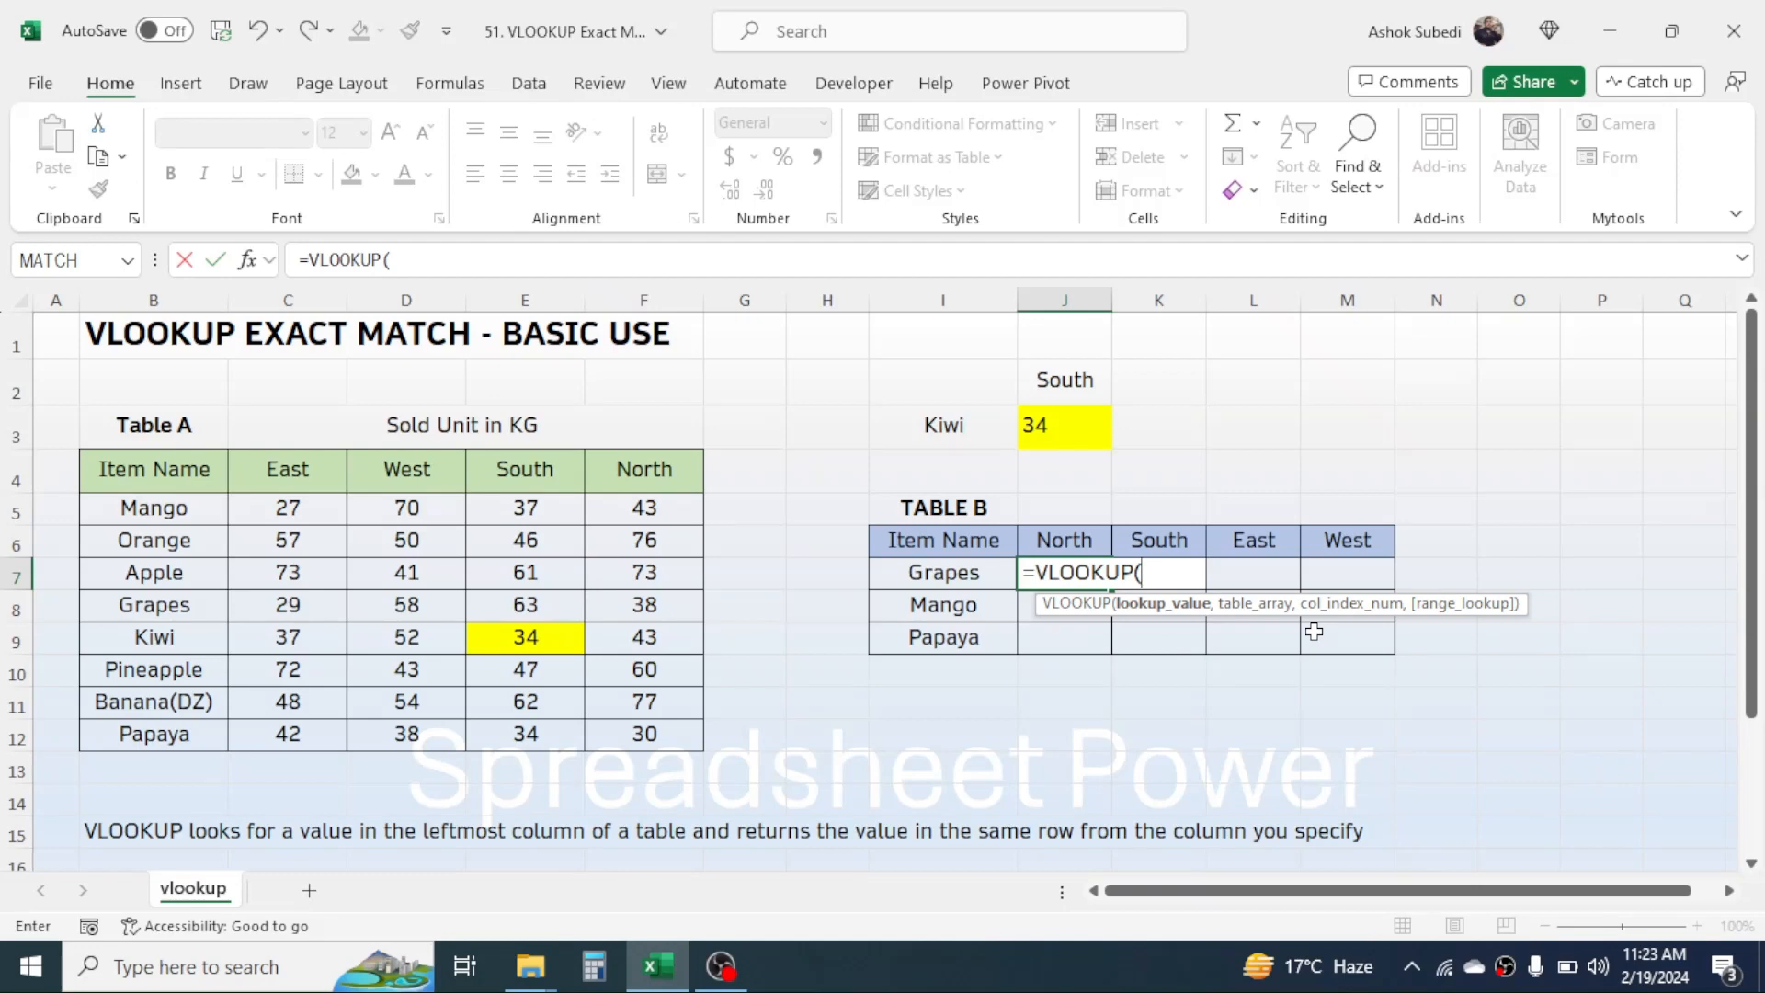
pyautogui.click(944, 572)
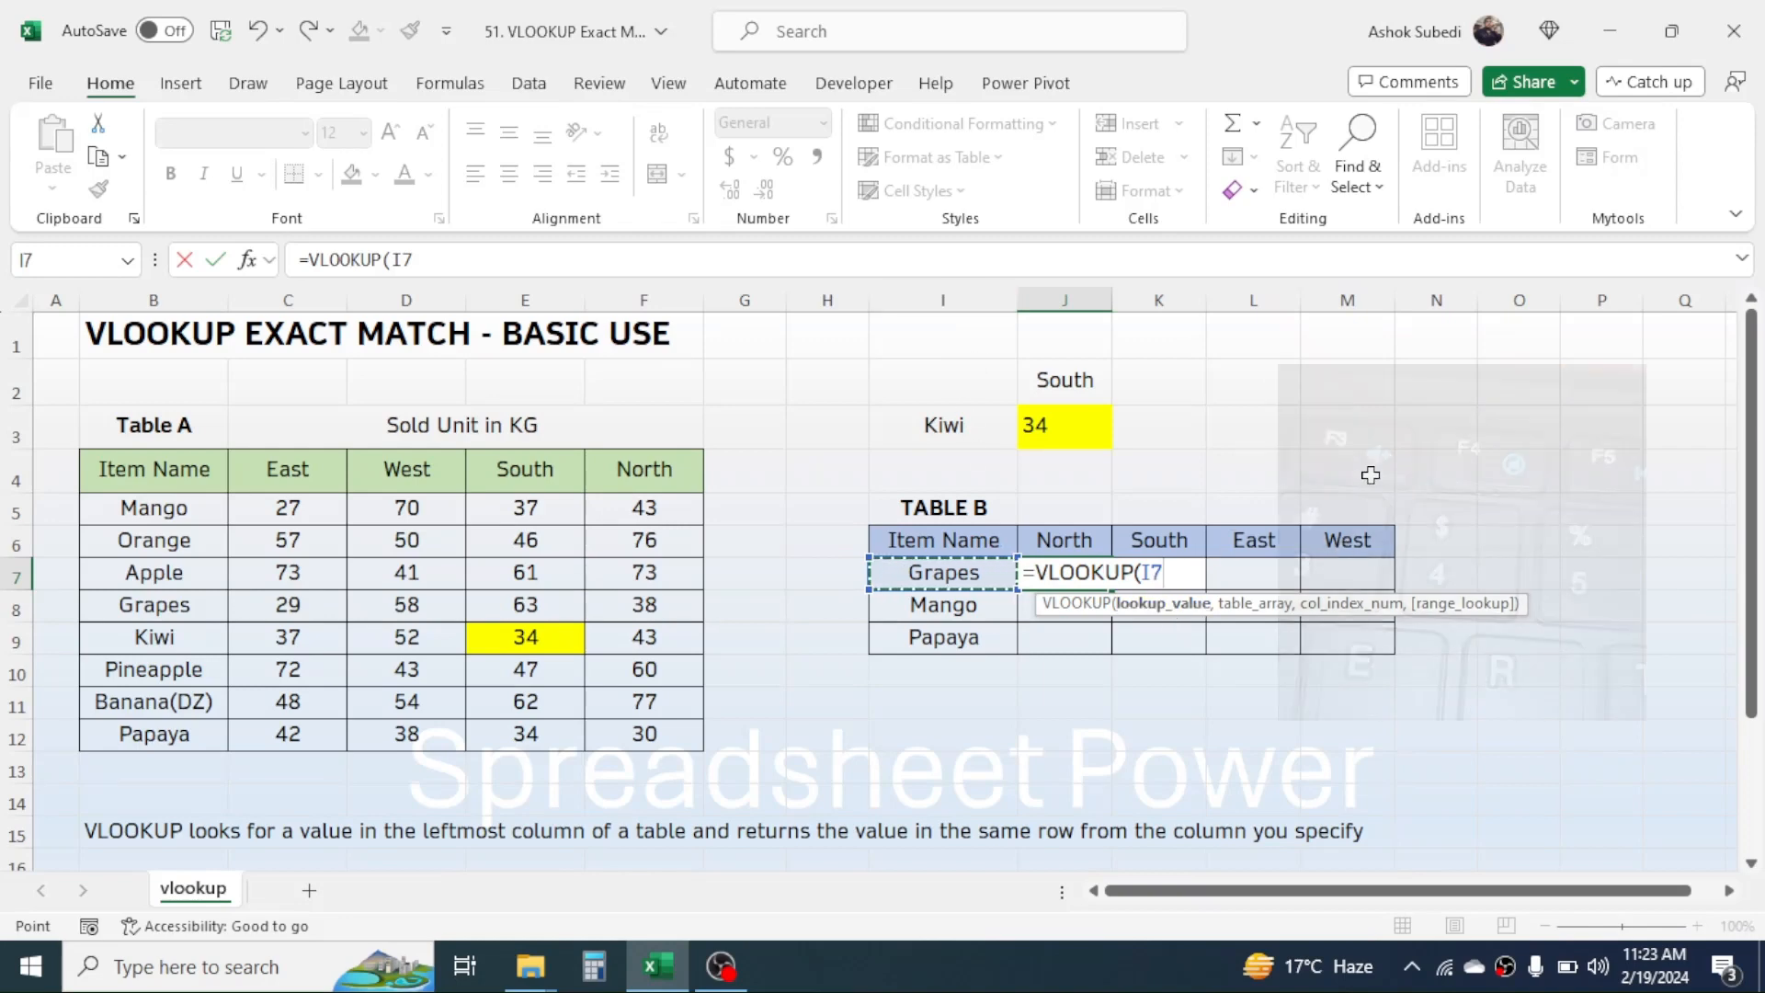
pyautogui.press('F4')
pyautogui.press('F4')
pyautogui.press('F4')
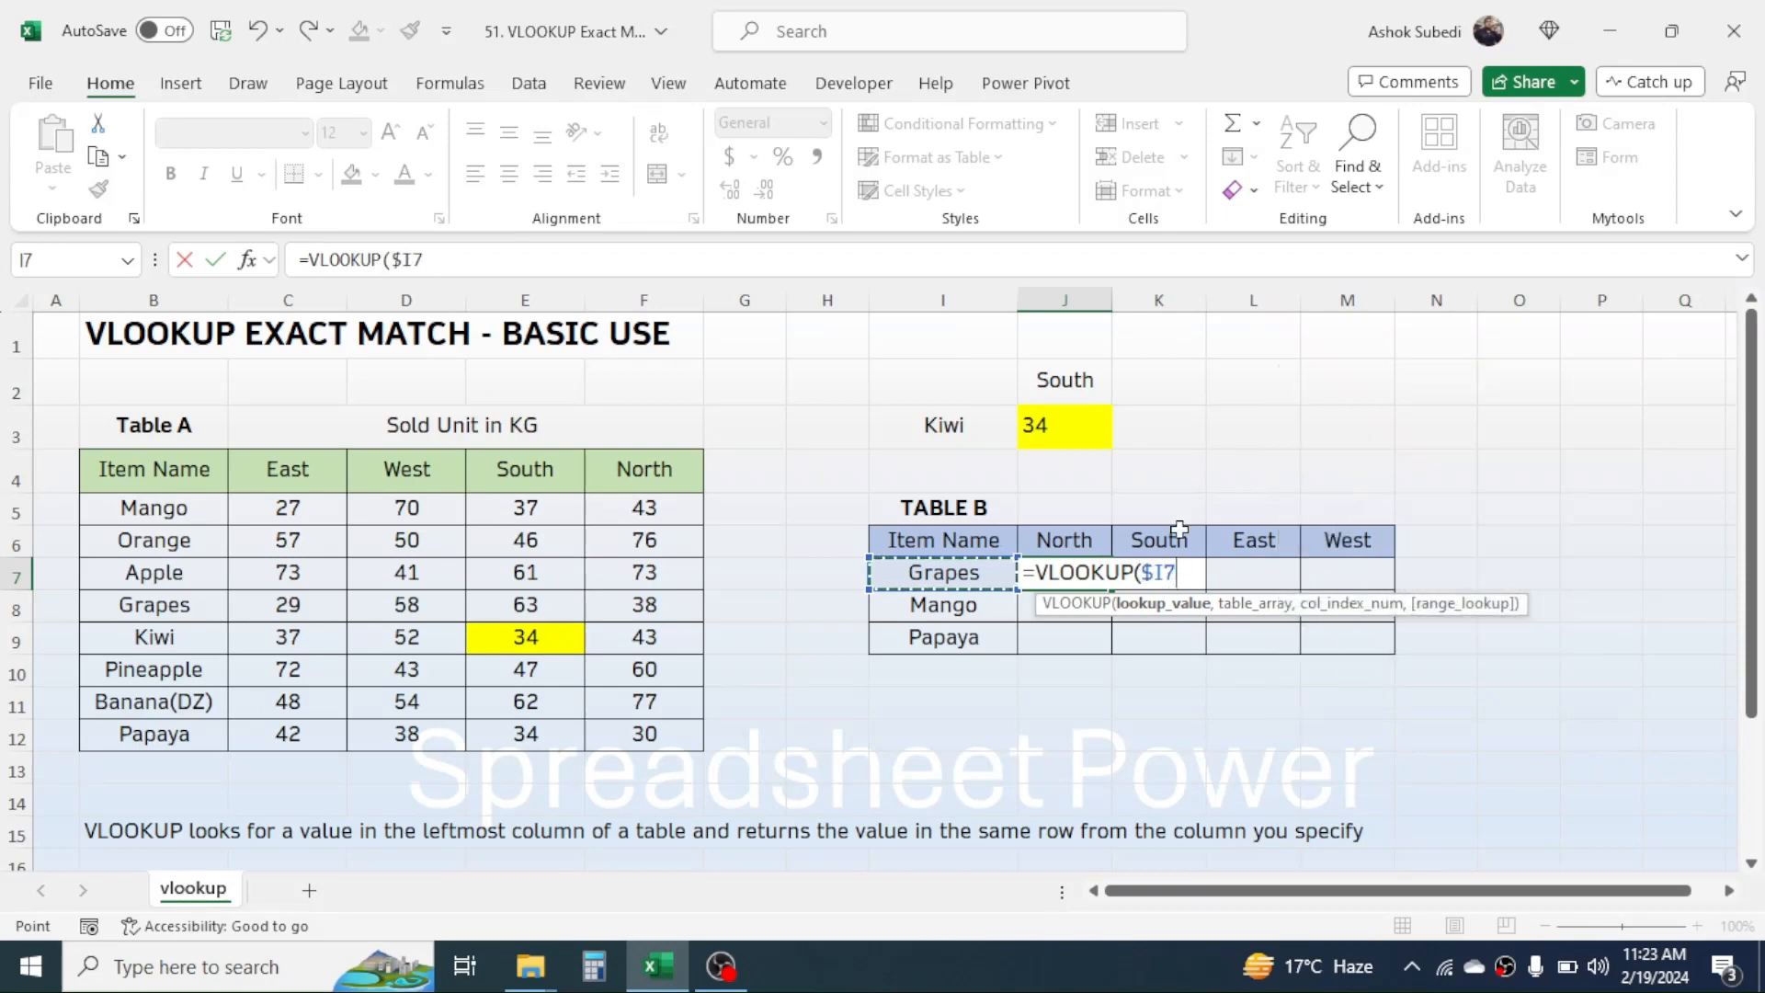
pyautogui.write(',')
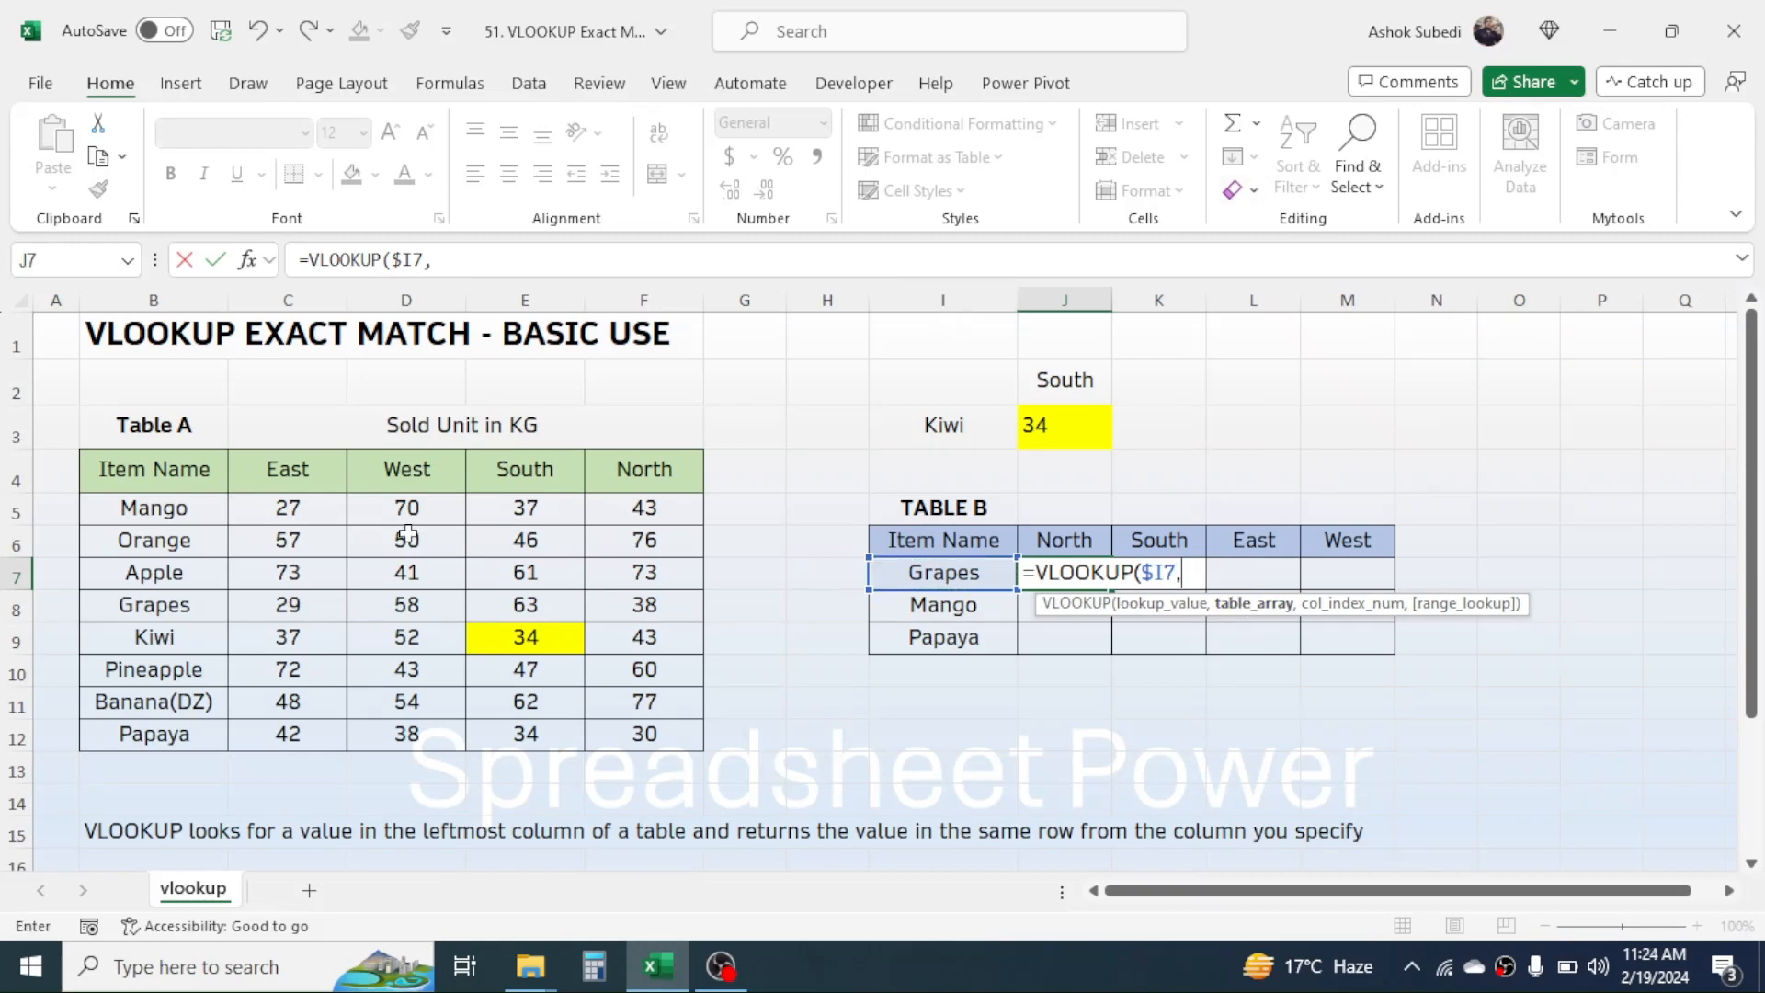
# Complete Grapes' North VLOOKUP in J7 with the locked range $B$5:$F$12, column index 5 and FALSE for an exact match
pyautogui.moveTo(183, 506); pyautogui.dragTo(632, 734)
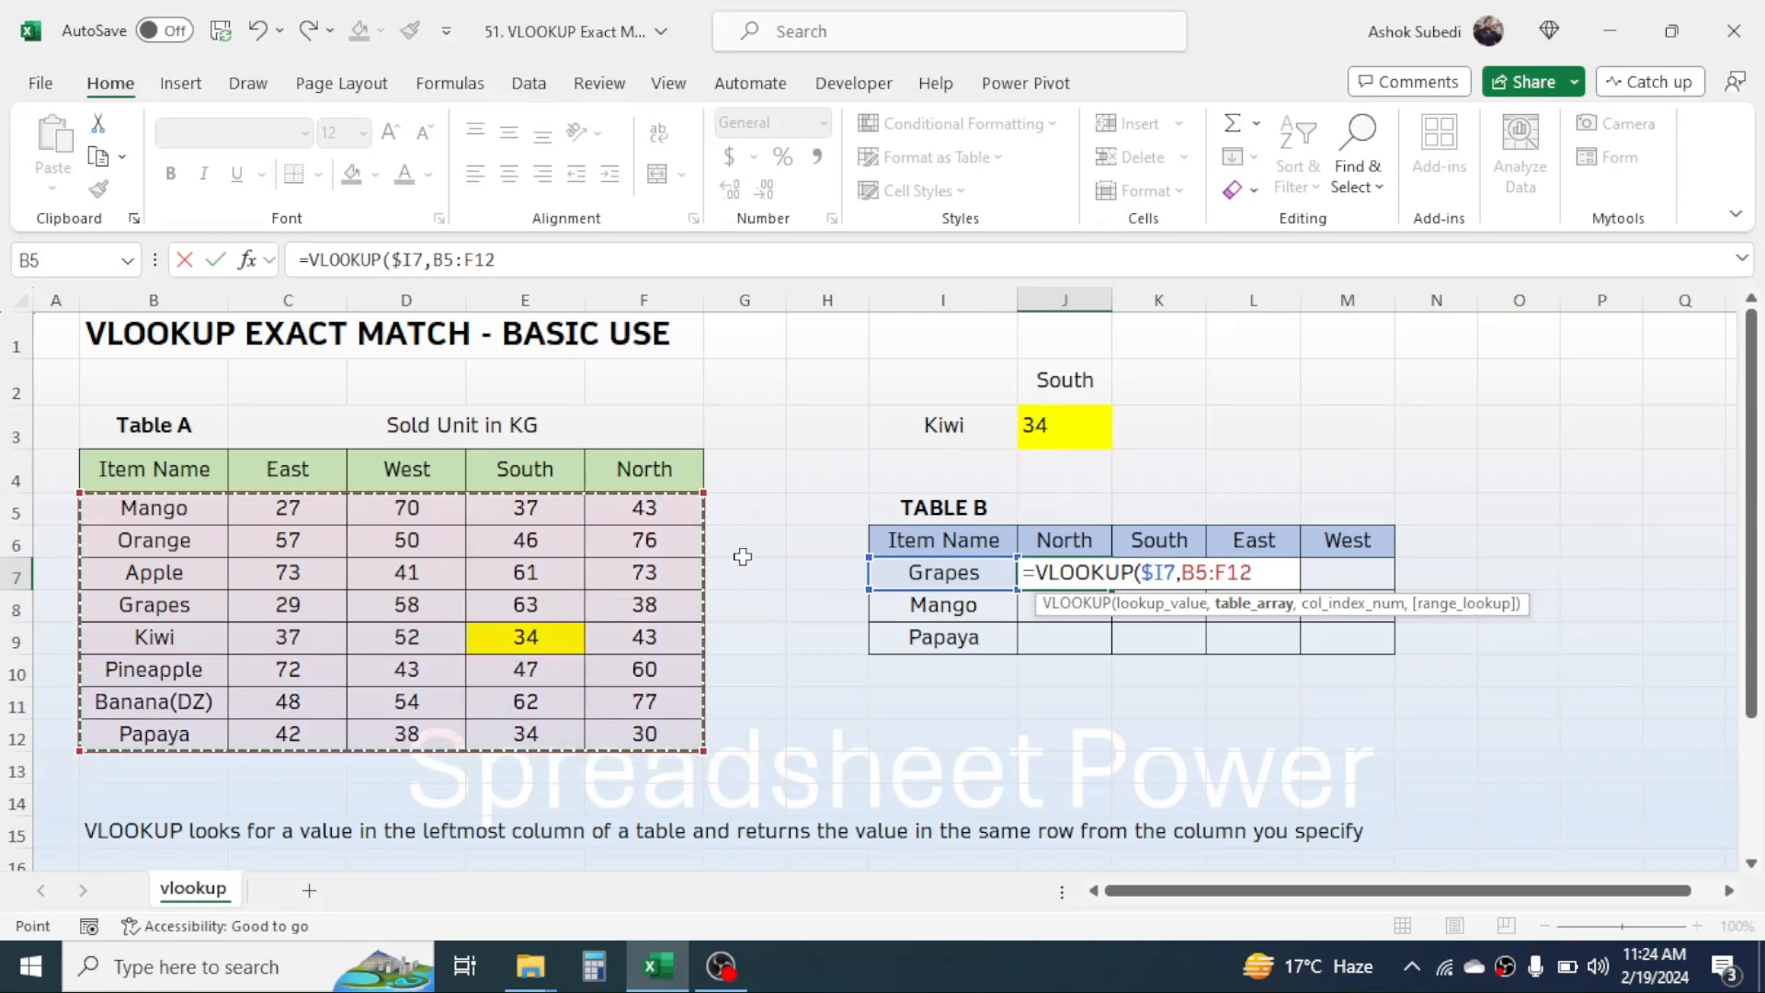
pyautogui.press('F4')
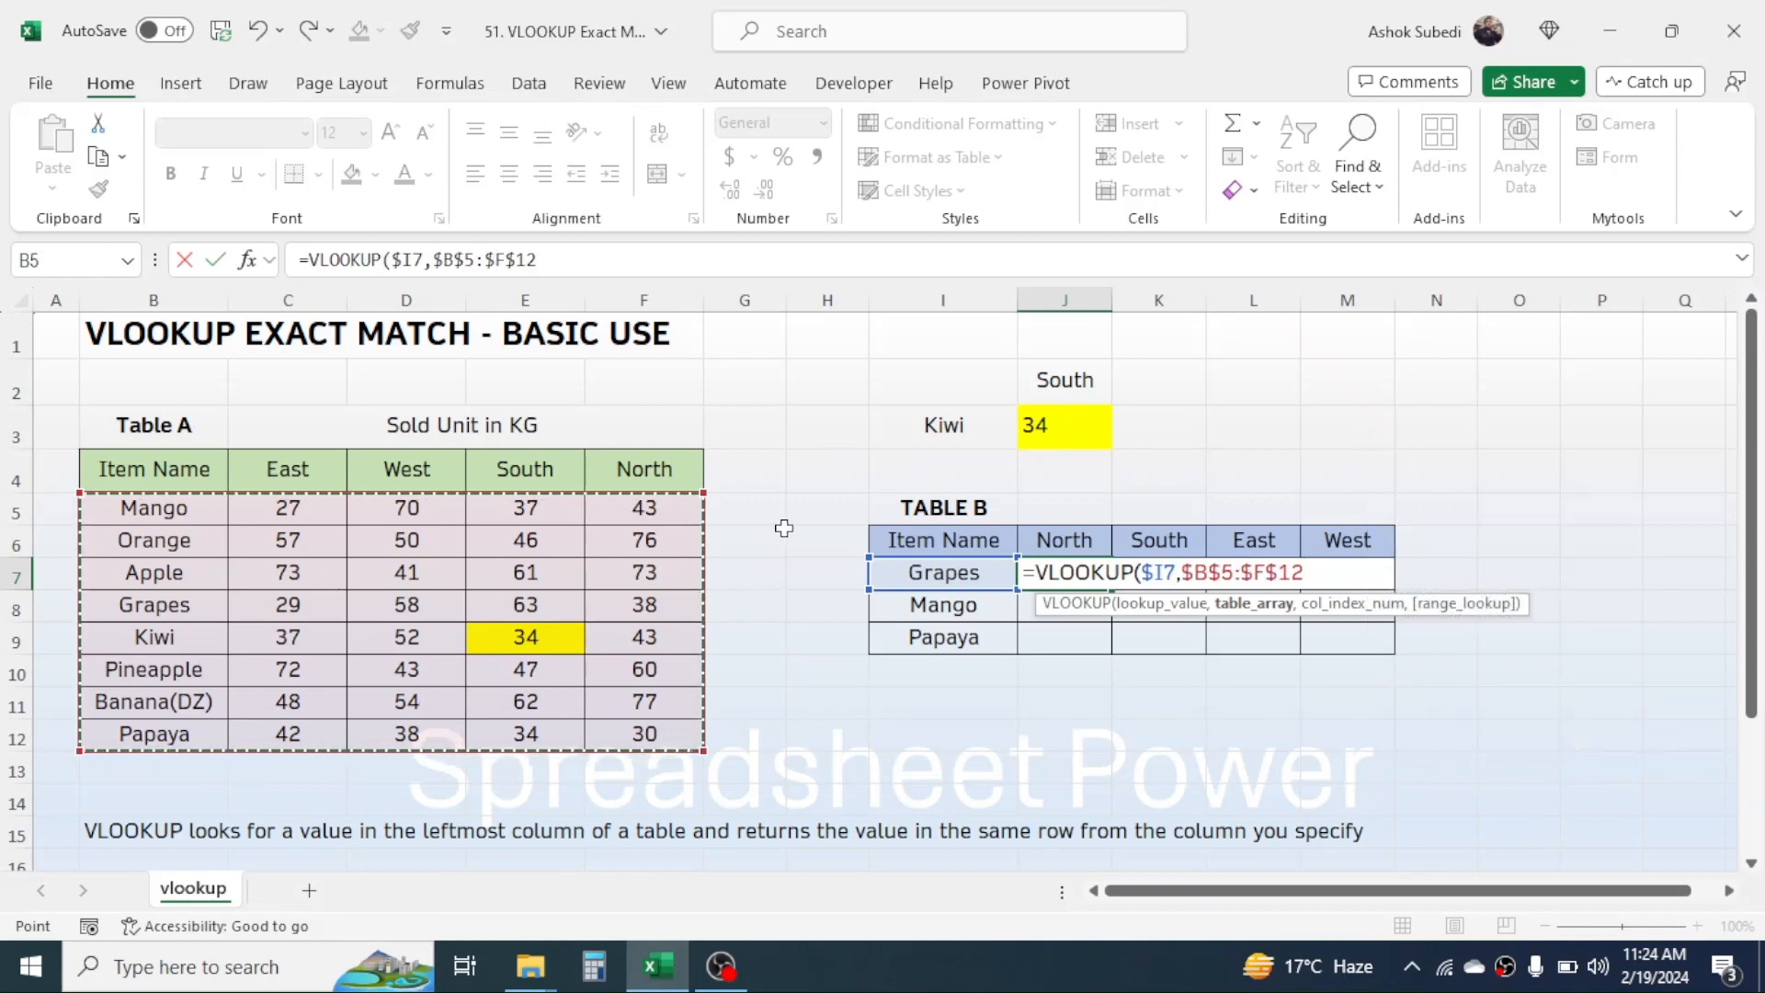
pyautogui.write(',5')
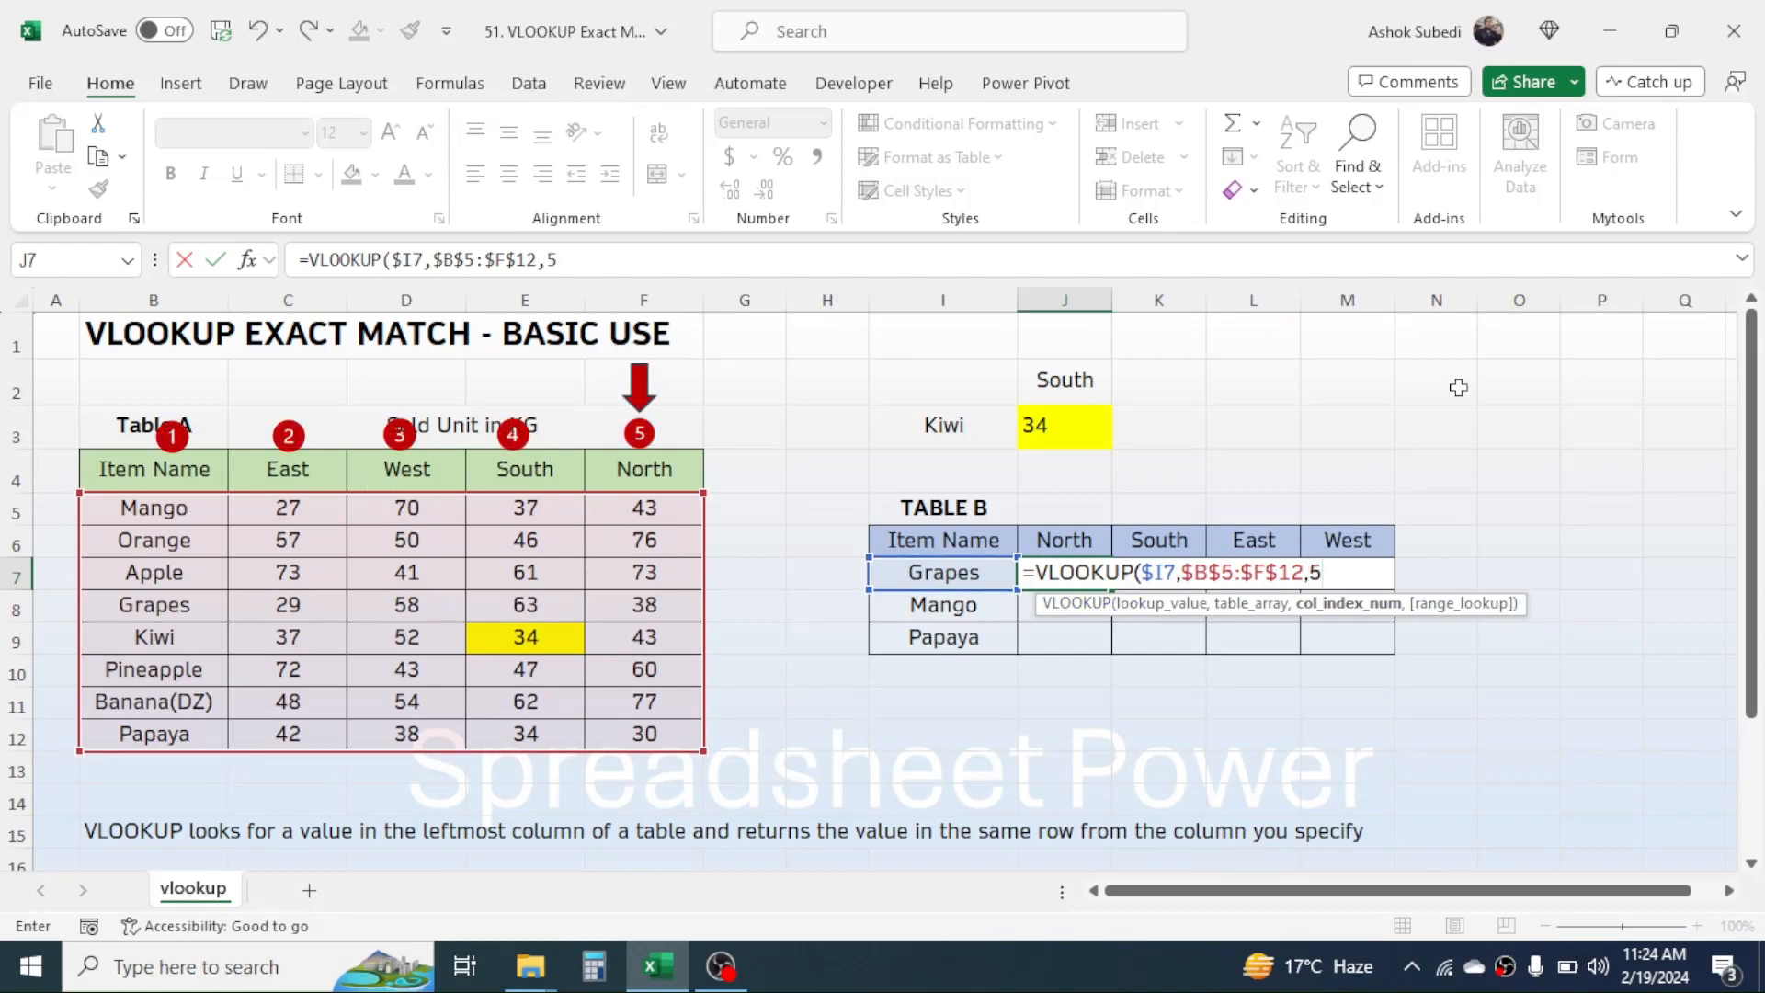
pyautogui.write(',')
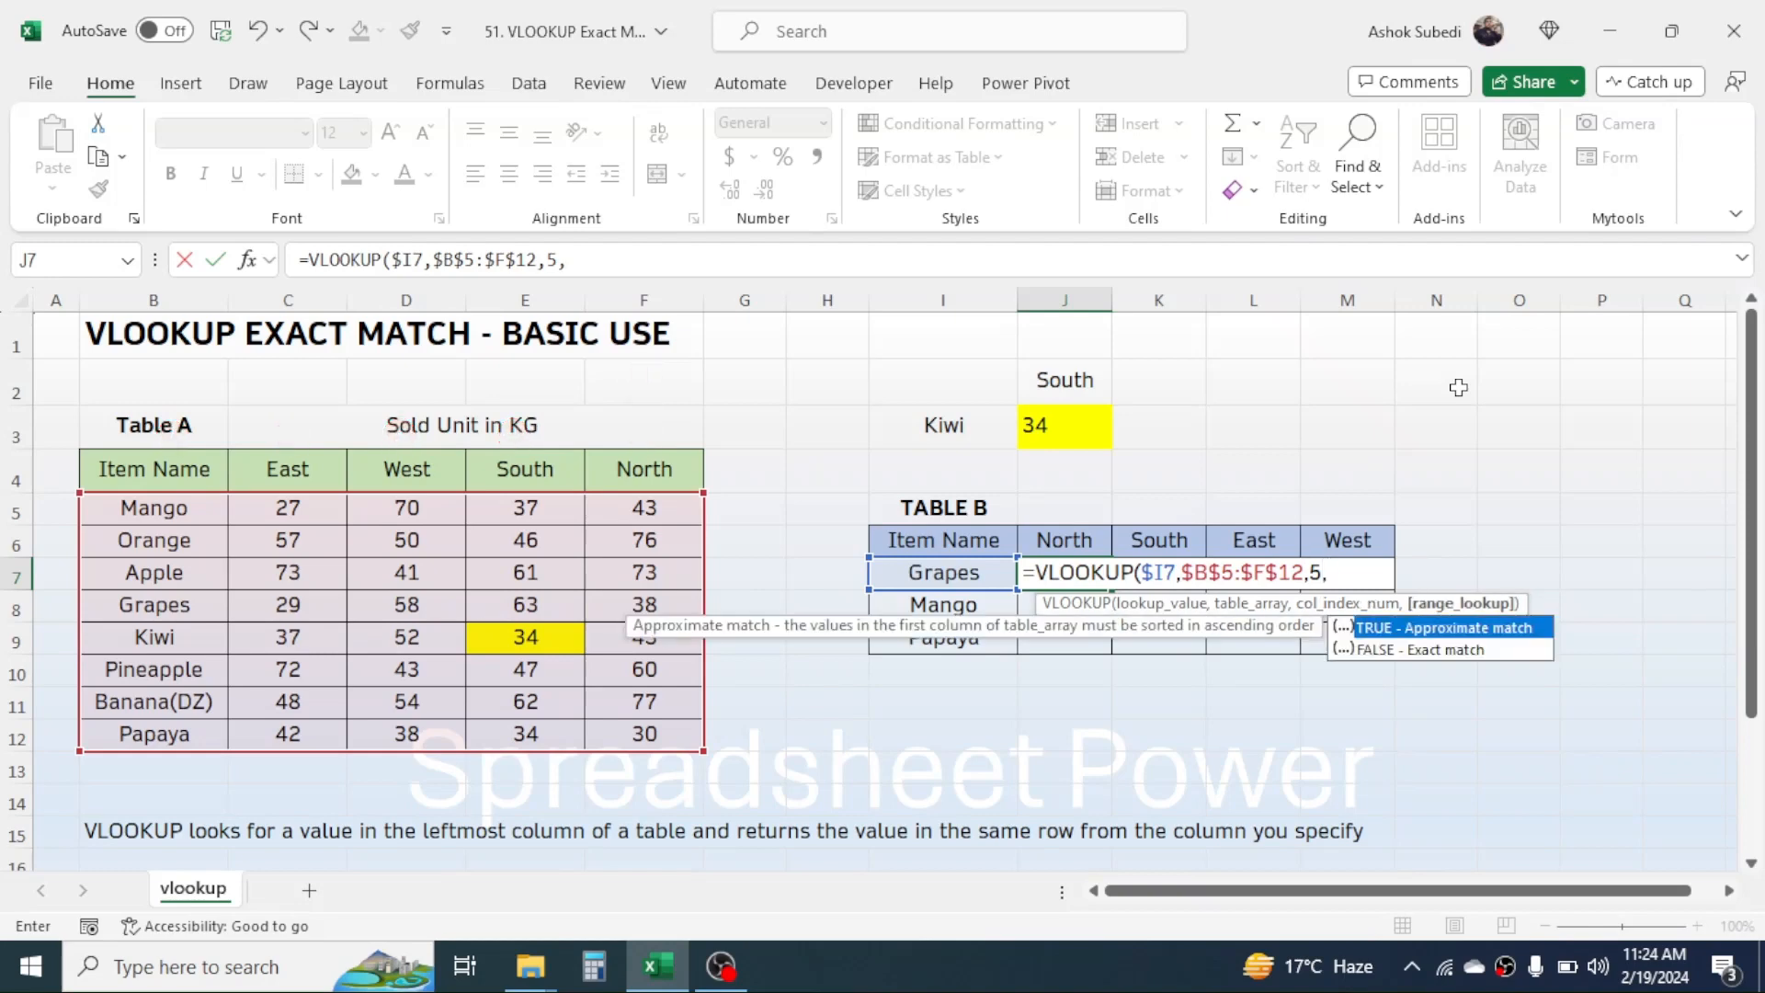
pyautogui.doubleClick(1413, 650)
pyautogui.write(')')
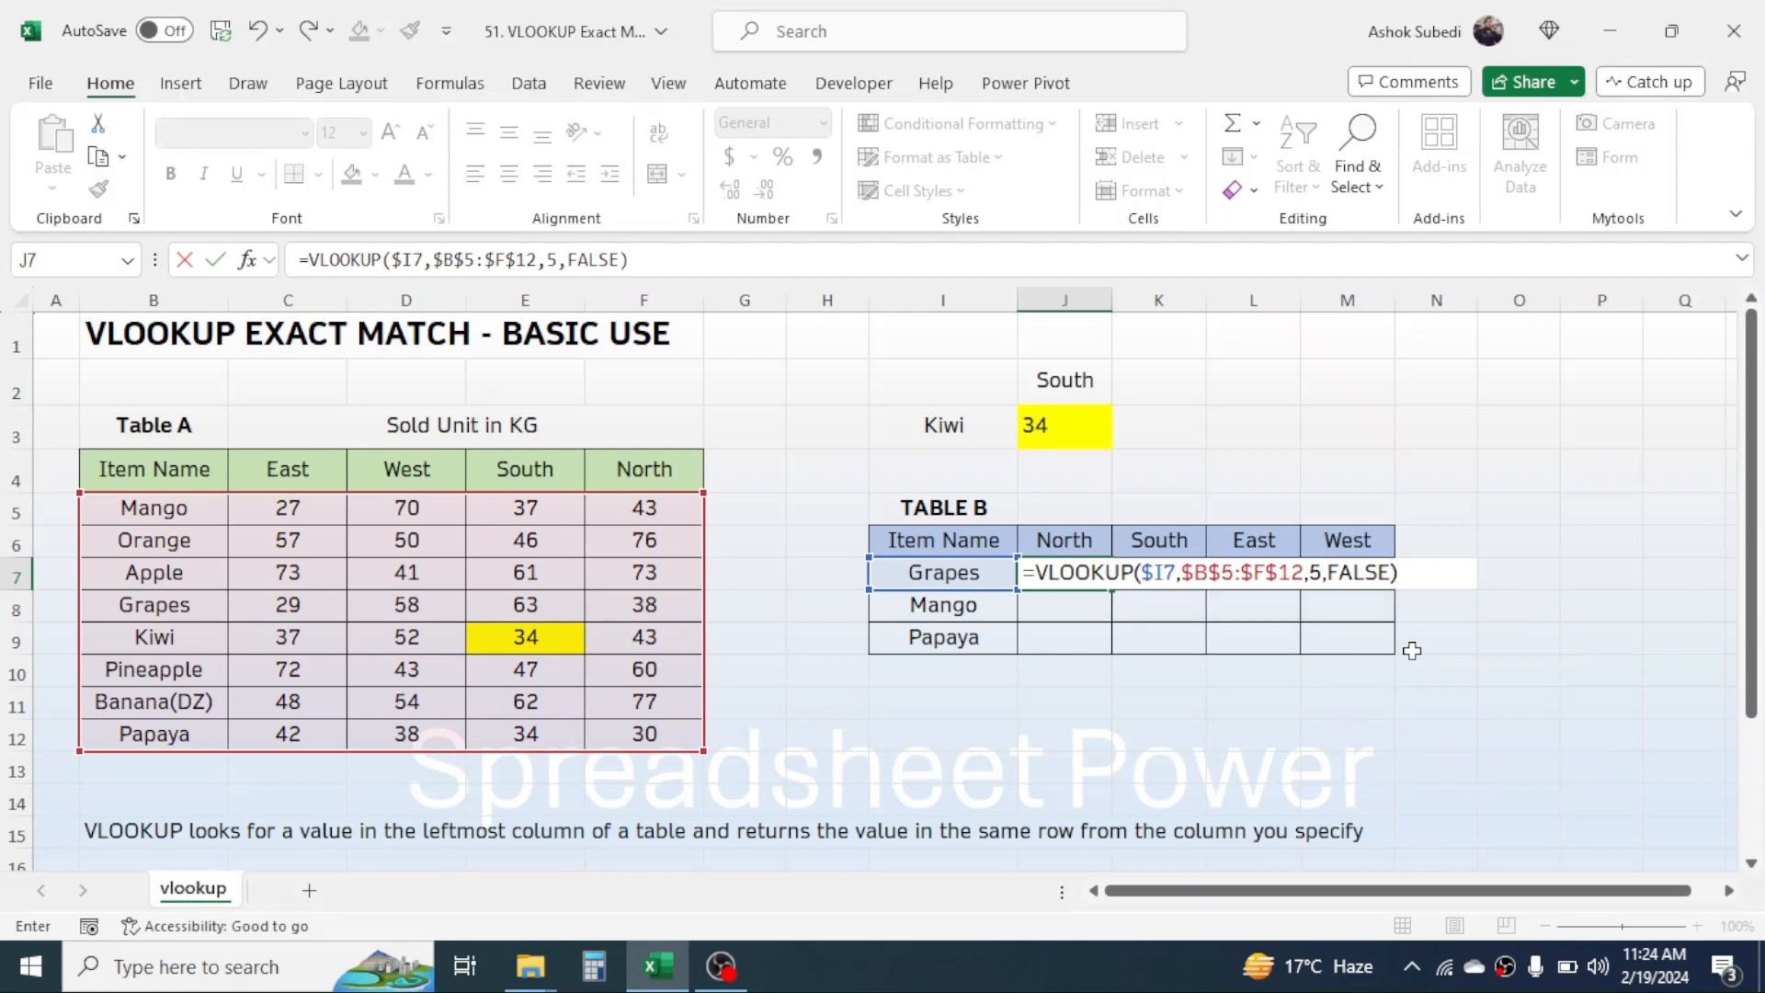
pyautogui.press('Return')
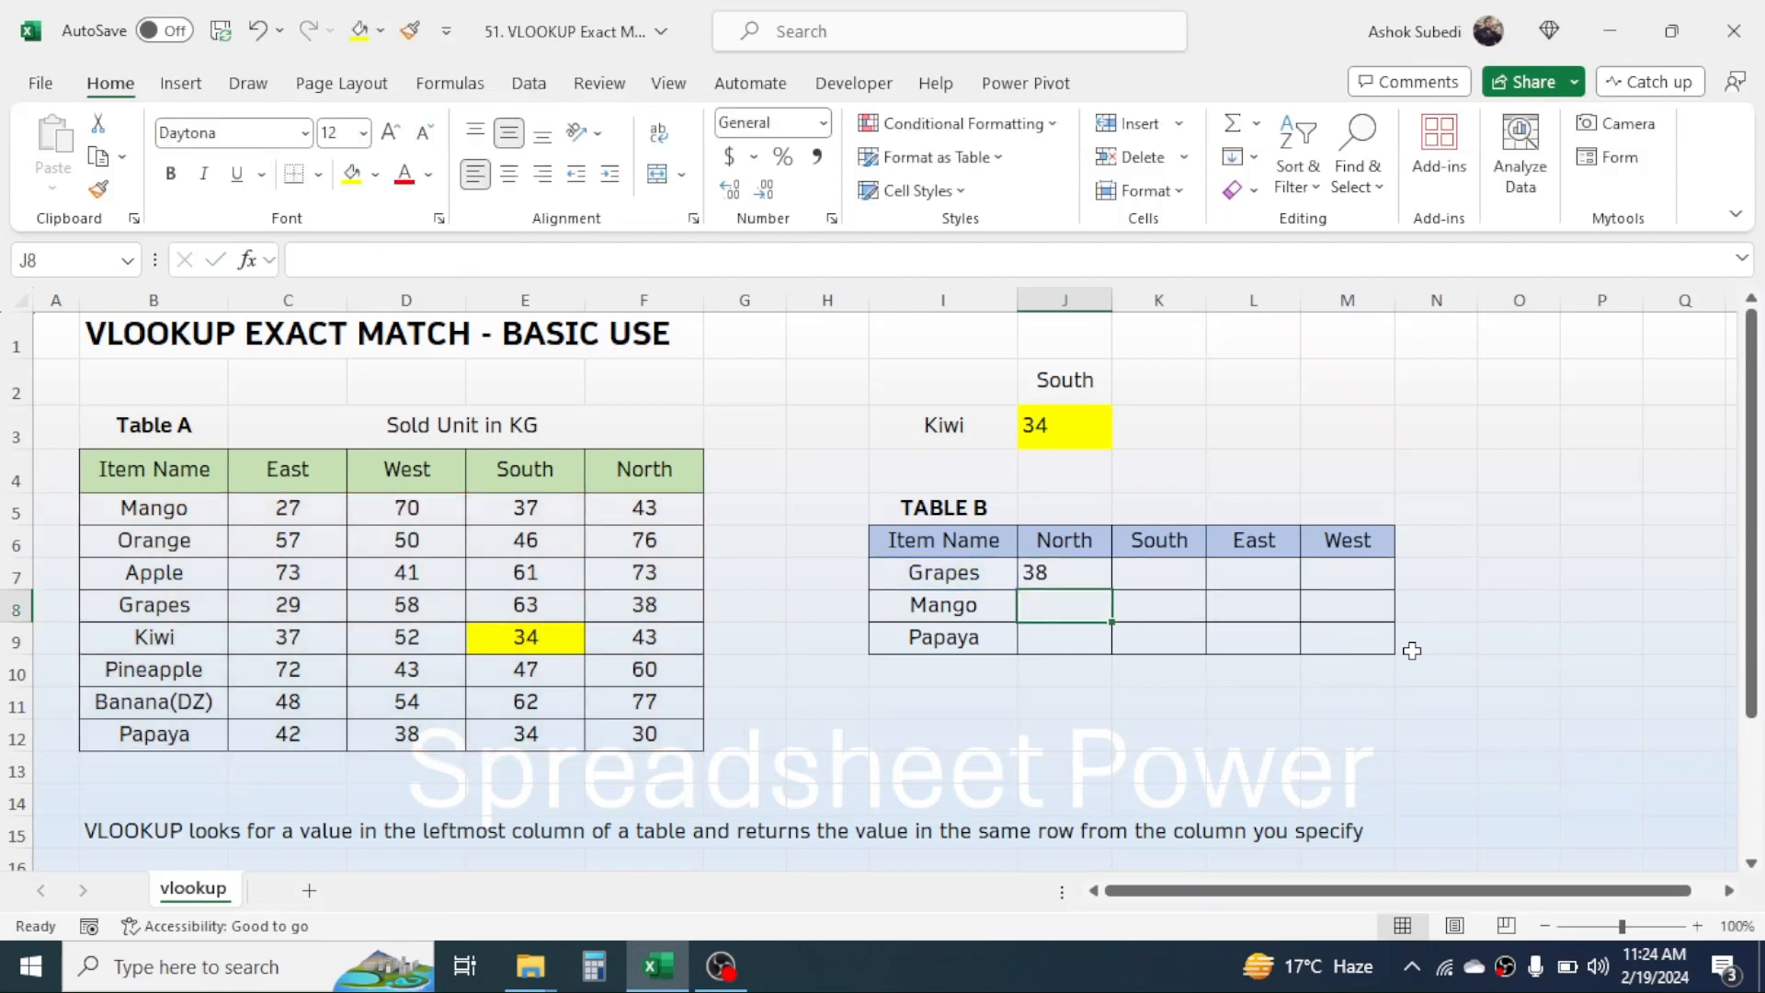
pyautogui.click(1071, 574)
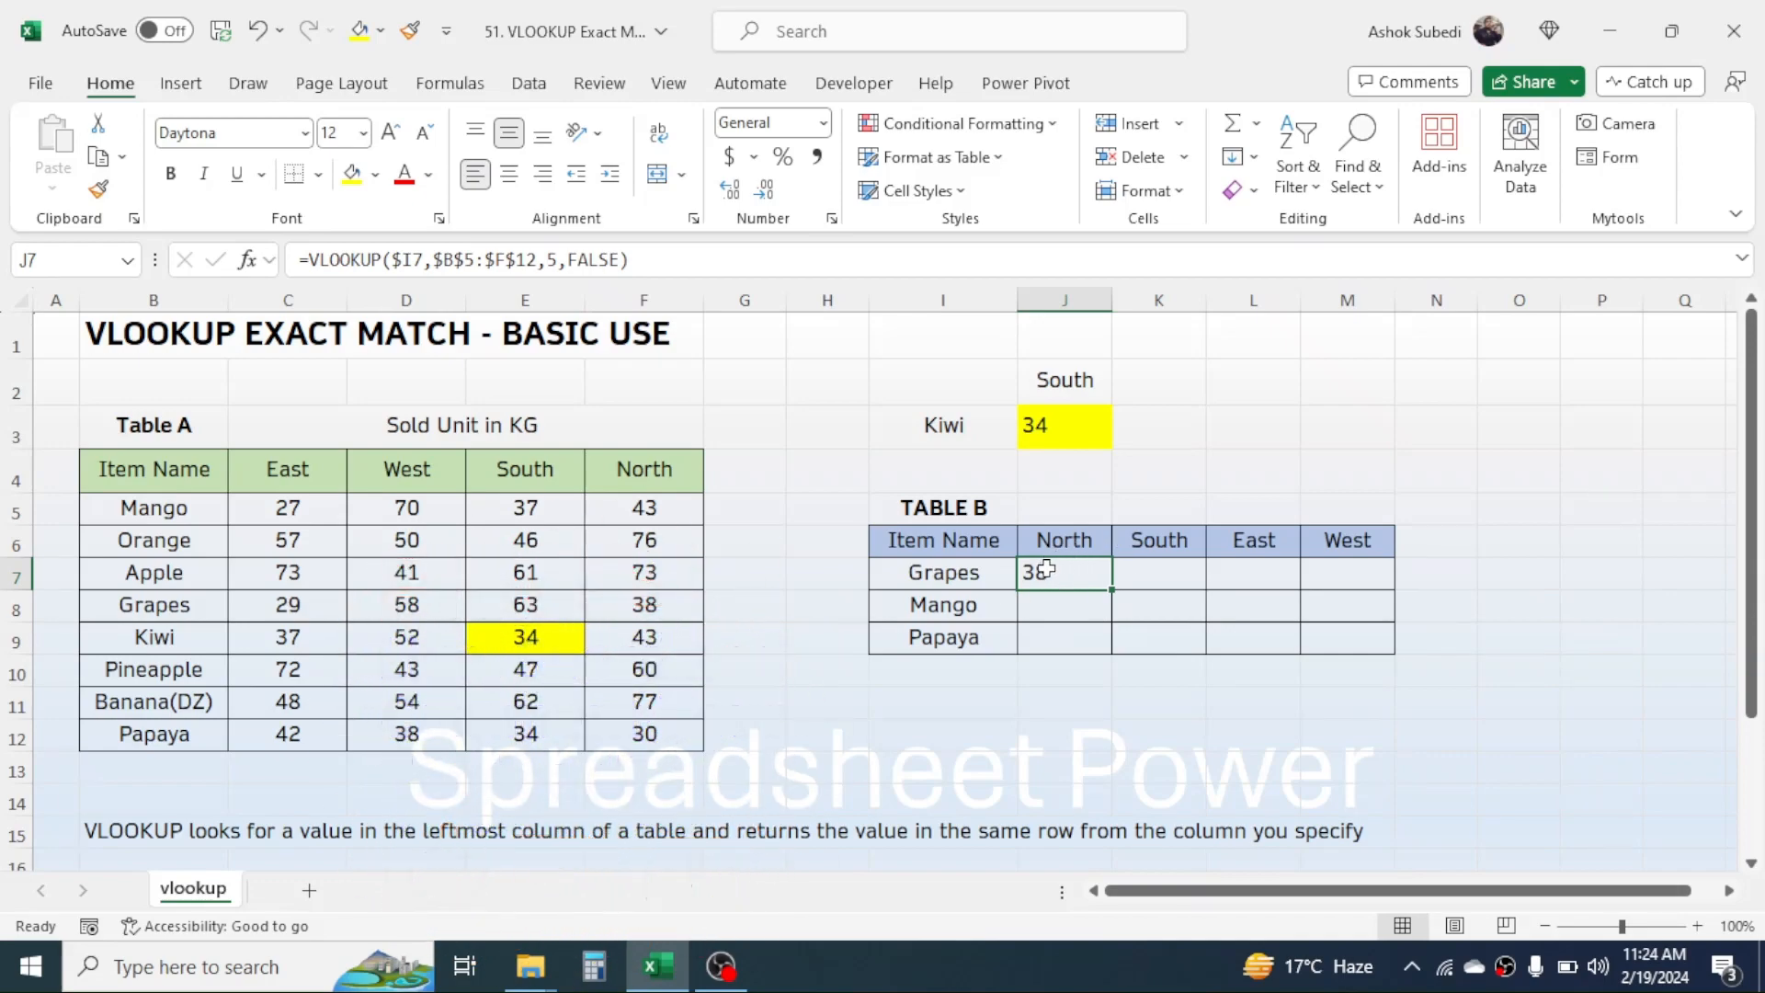
pyautogui.doubleClick(1066, 575)
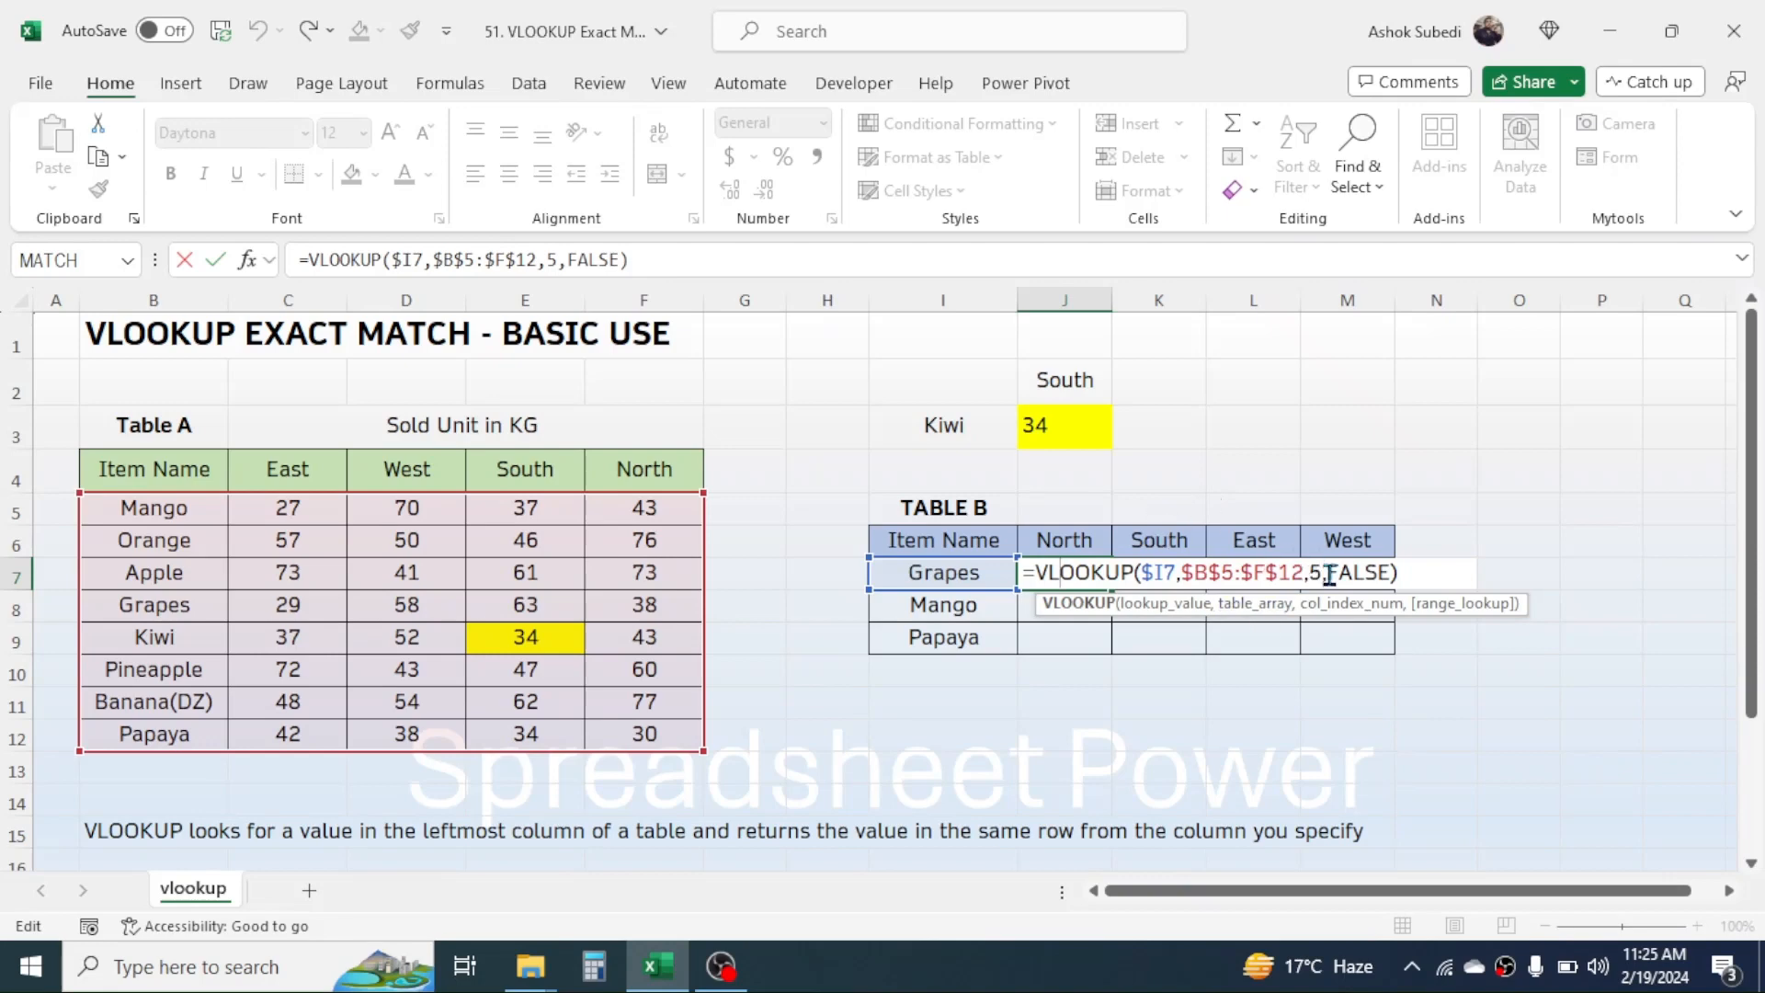
pyautogui.press('Escape')
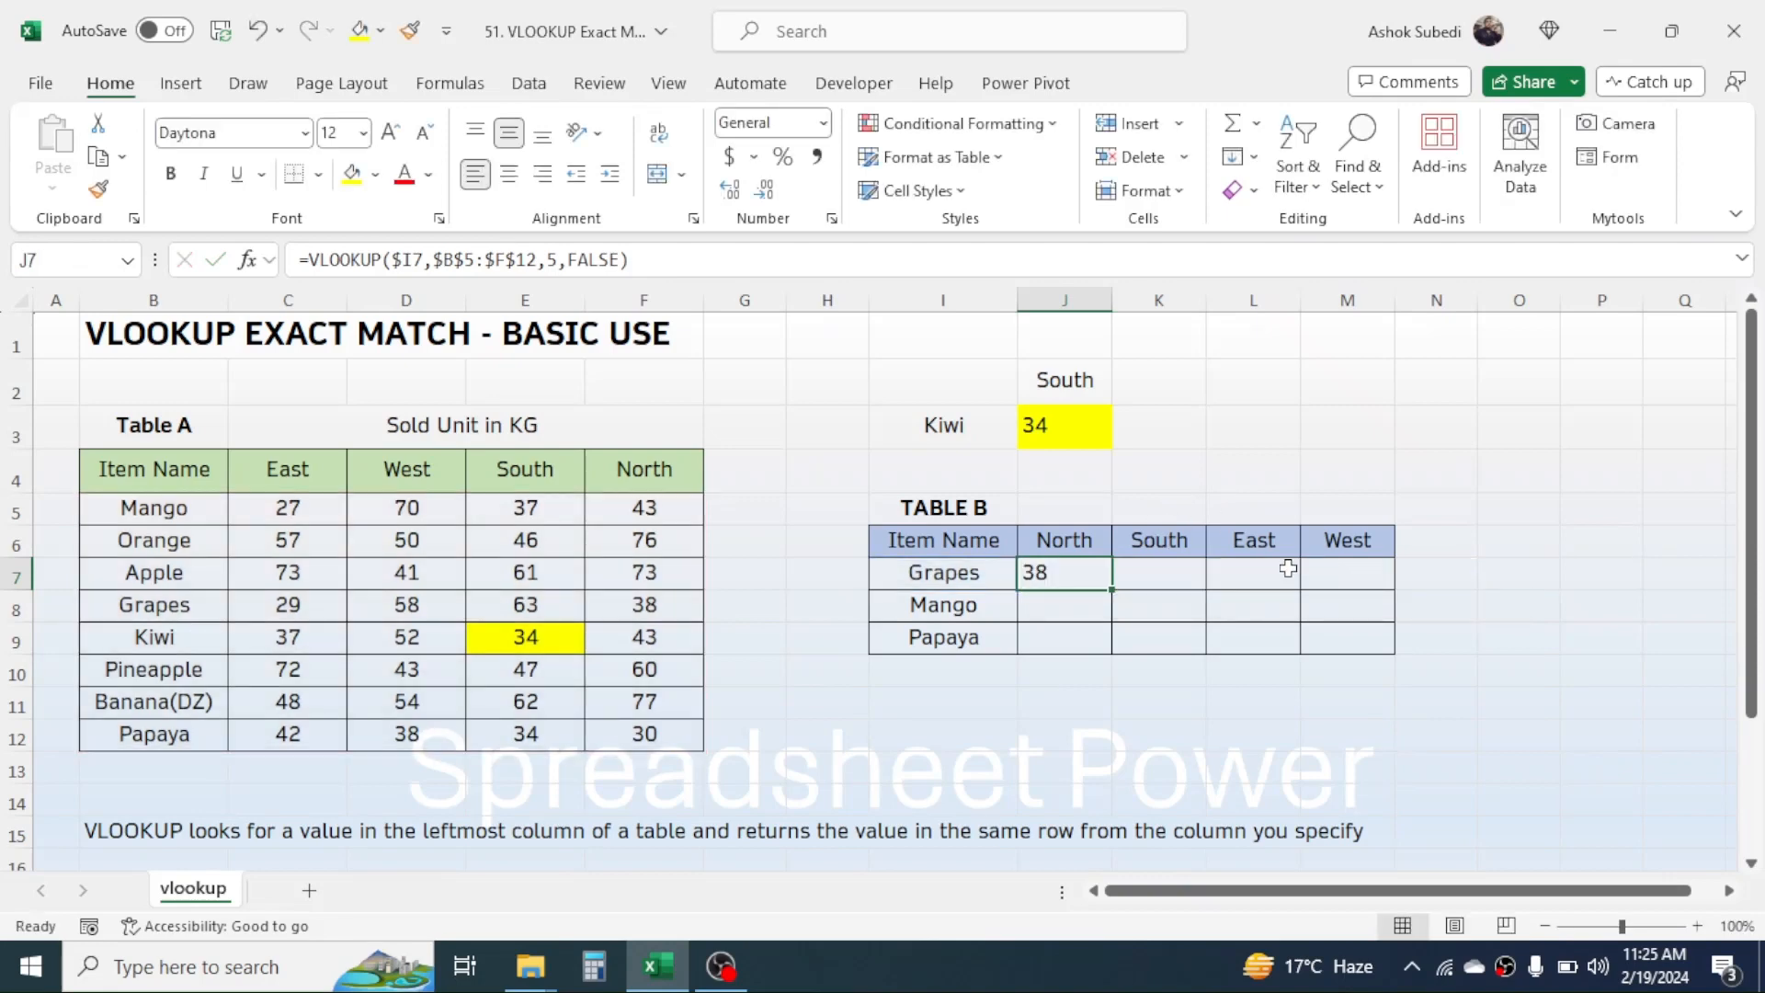
# Enter Table A's column index numbers 5, 4, 2 and 3 in J5:M5 above Table B's North, South, East and West headers
pyautogui.click(1050, 508)
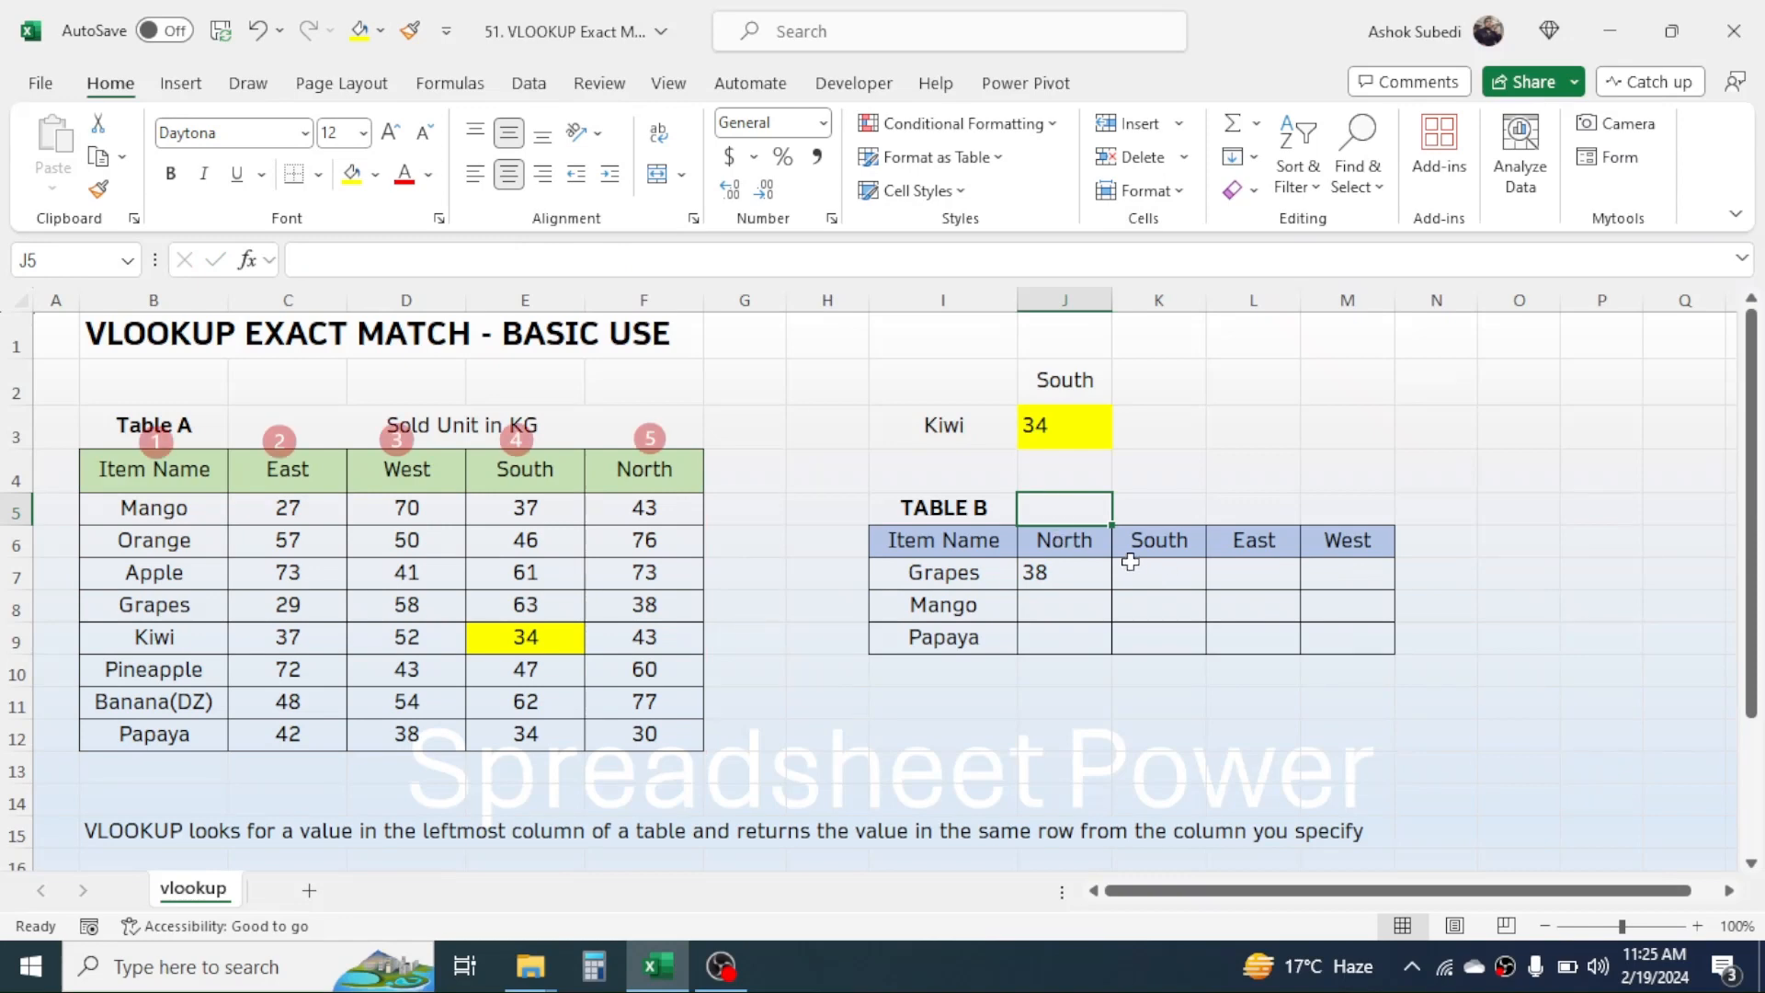
pyautogui.write('5')
pyautogui.click(1172, 509)
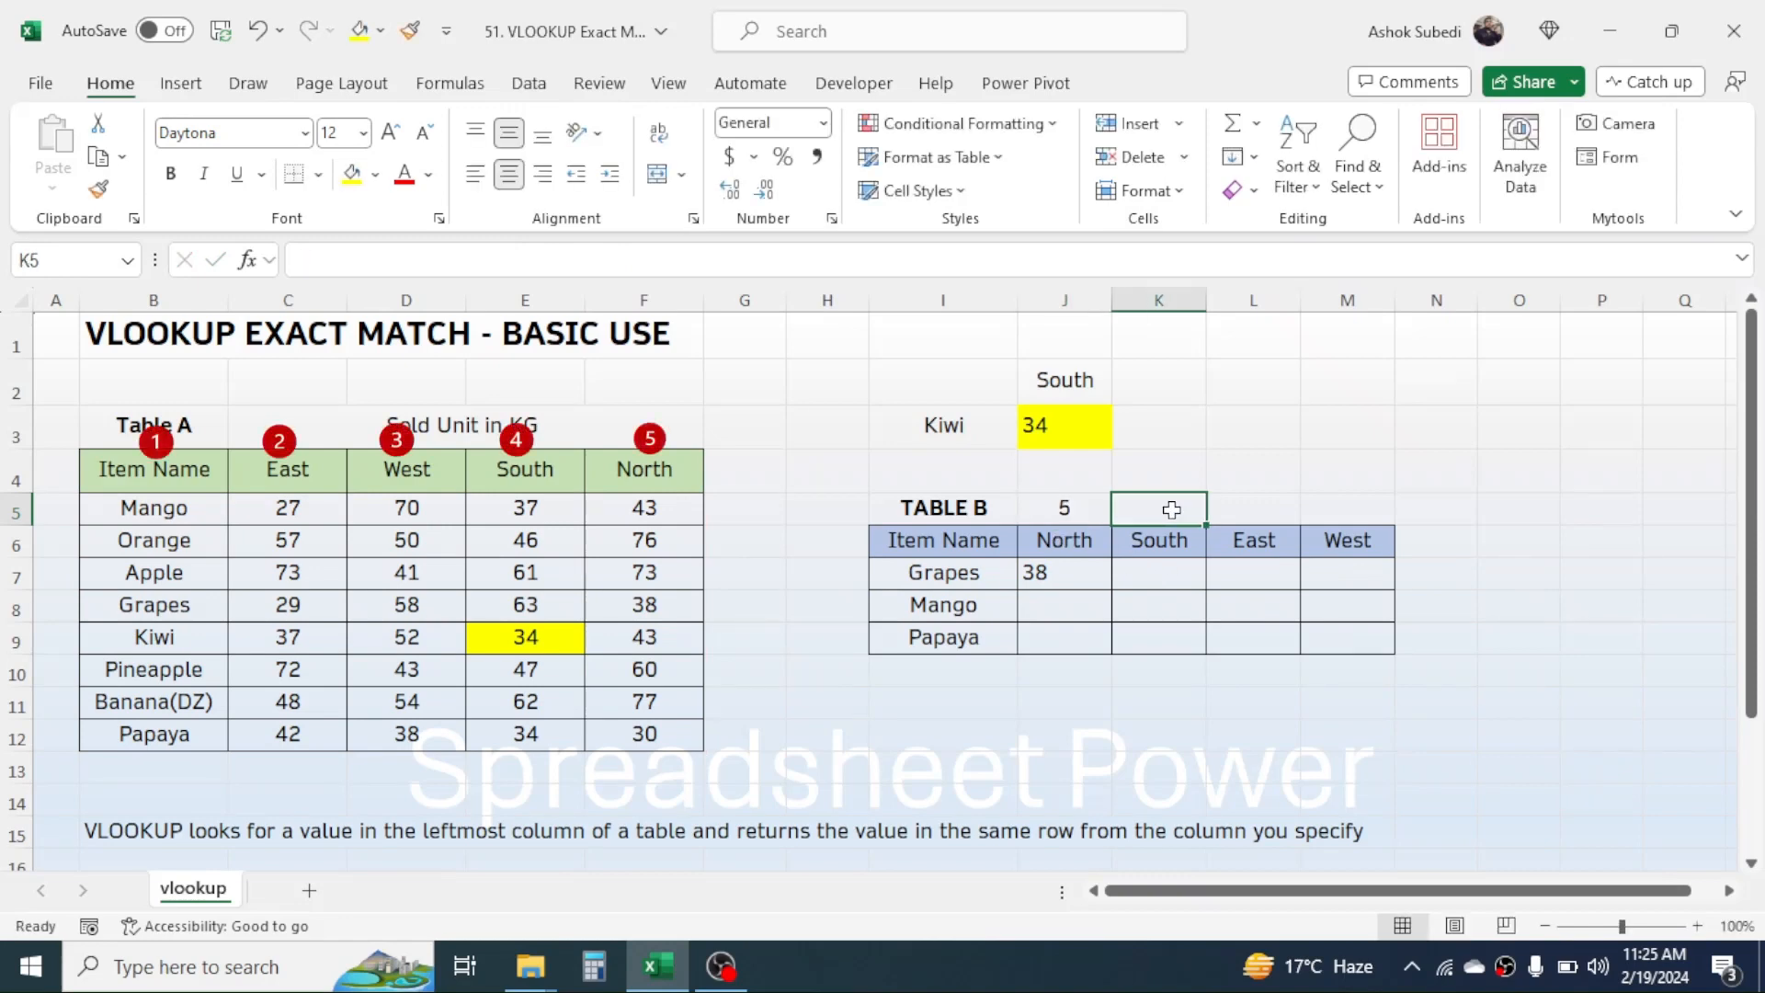
pyautogui.write('4')
pyautogui.click(1248, 498)
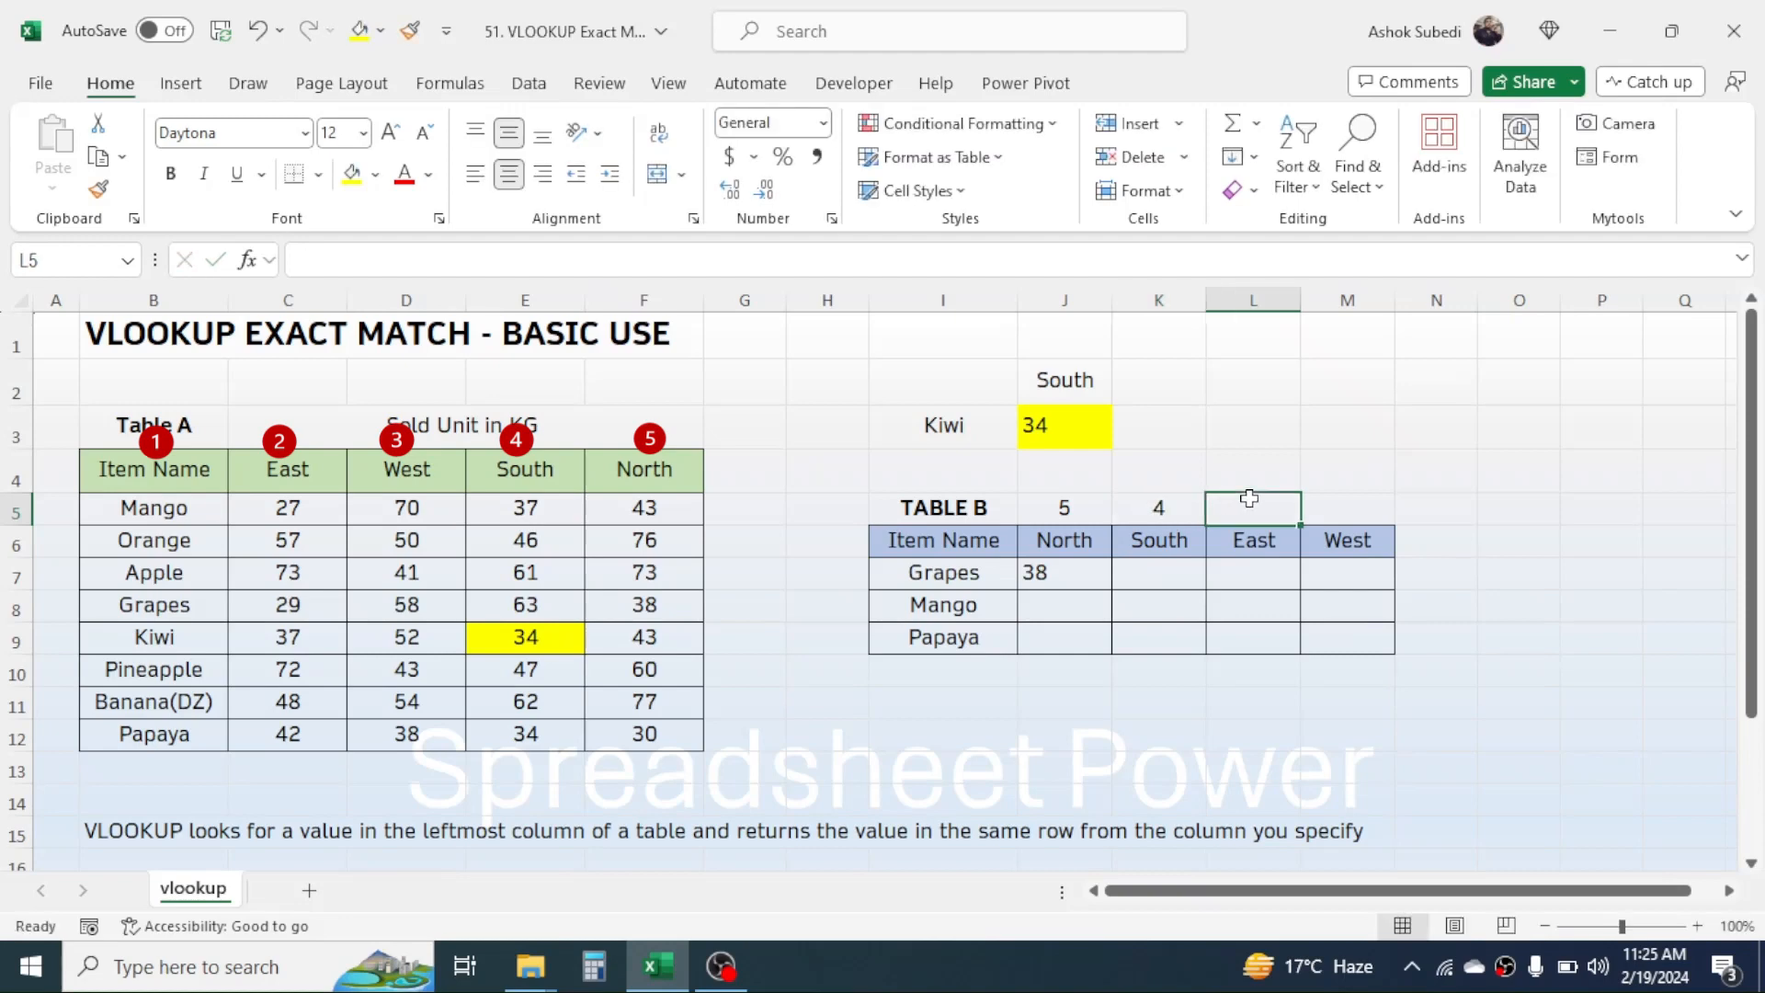
pyautogui.write('2')
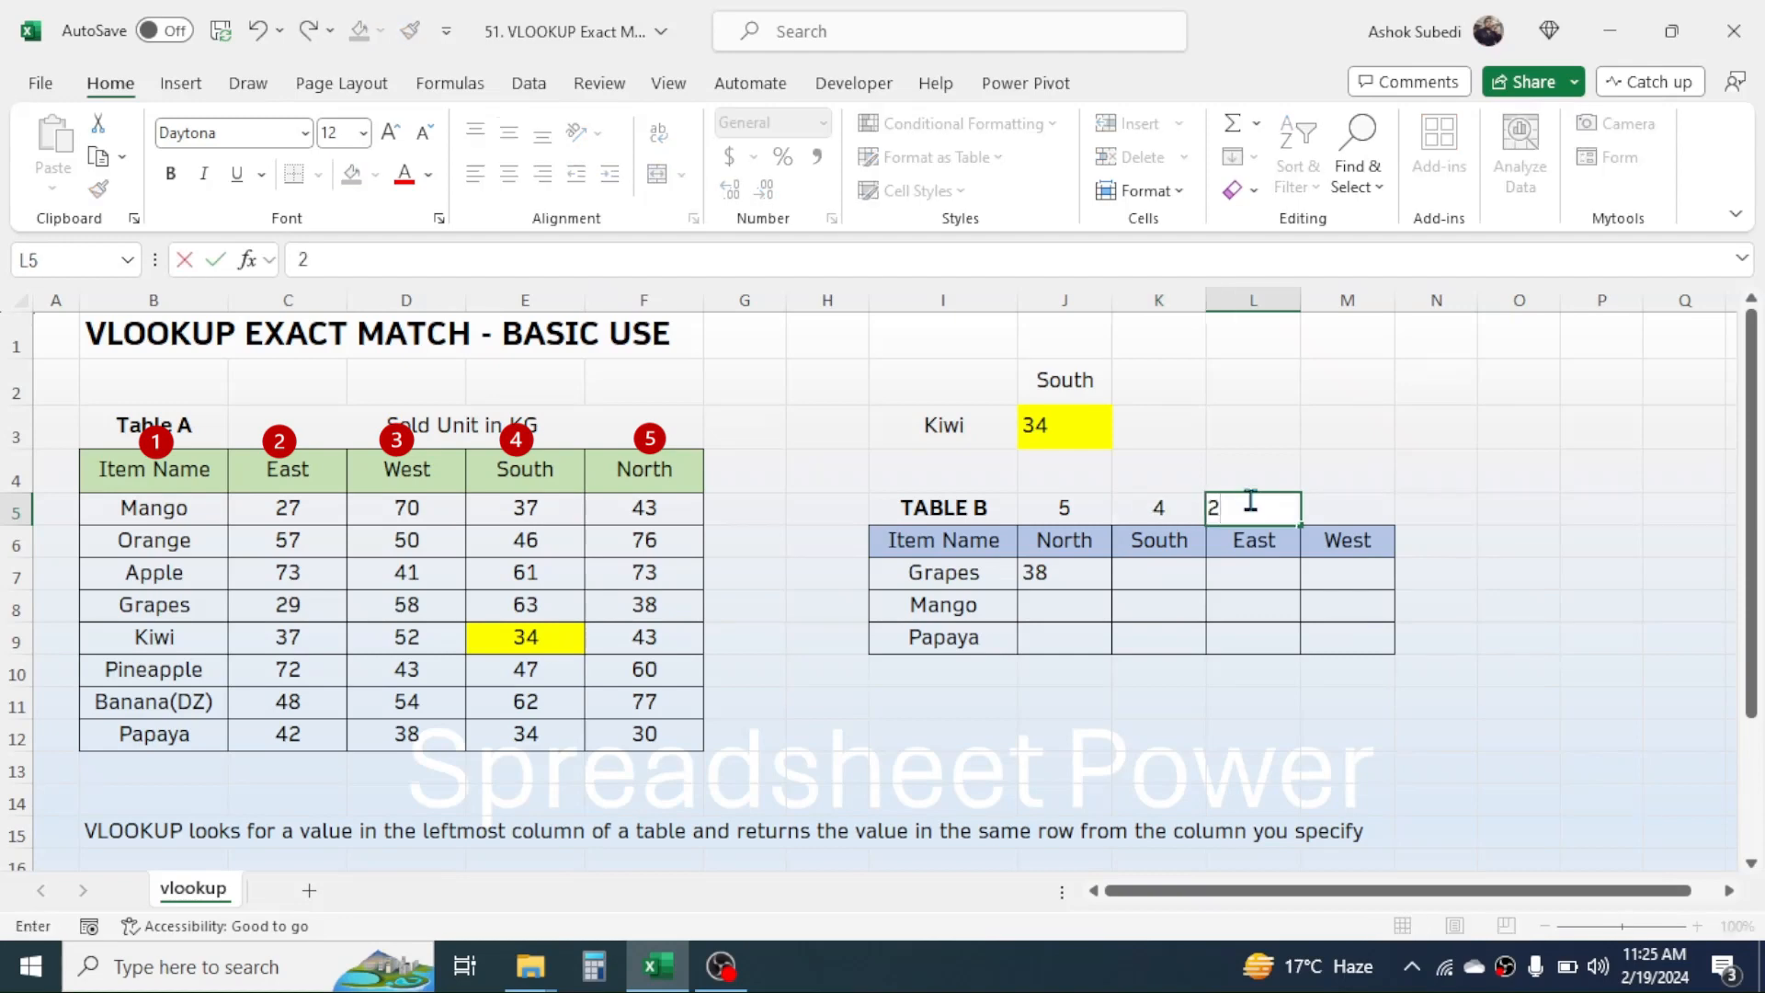
pyautogui.click(1334, 504)
pyautogui.write('3')
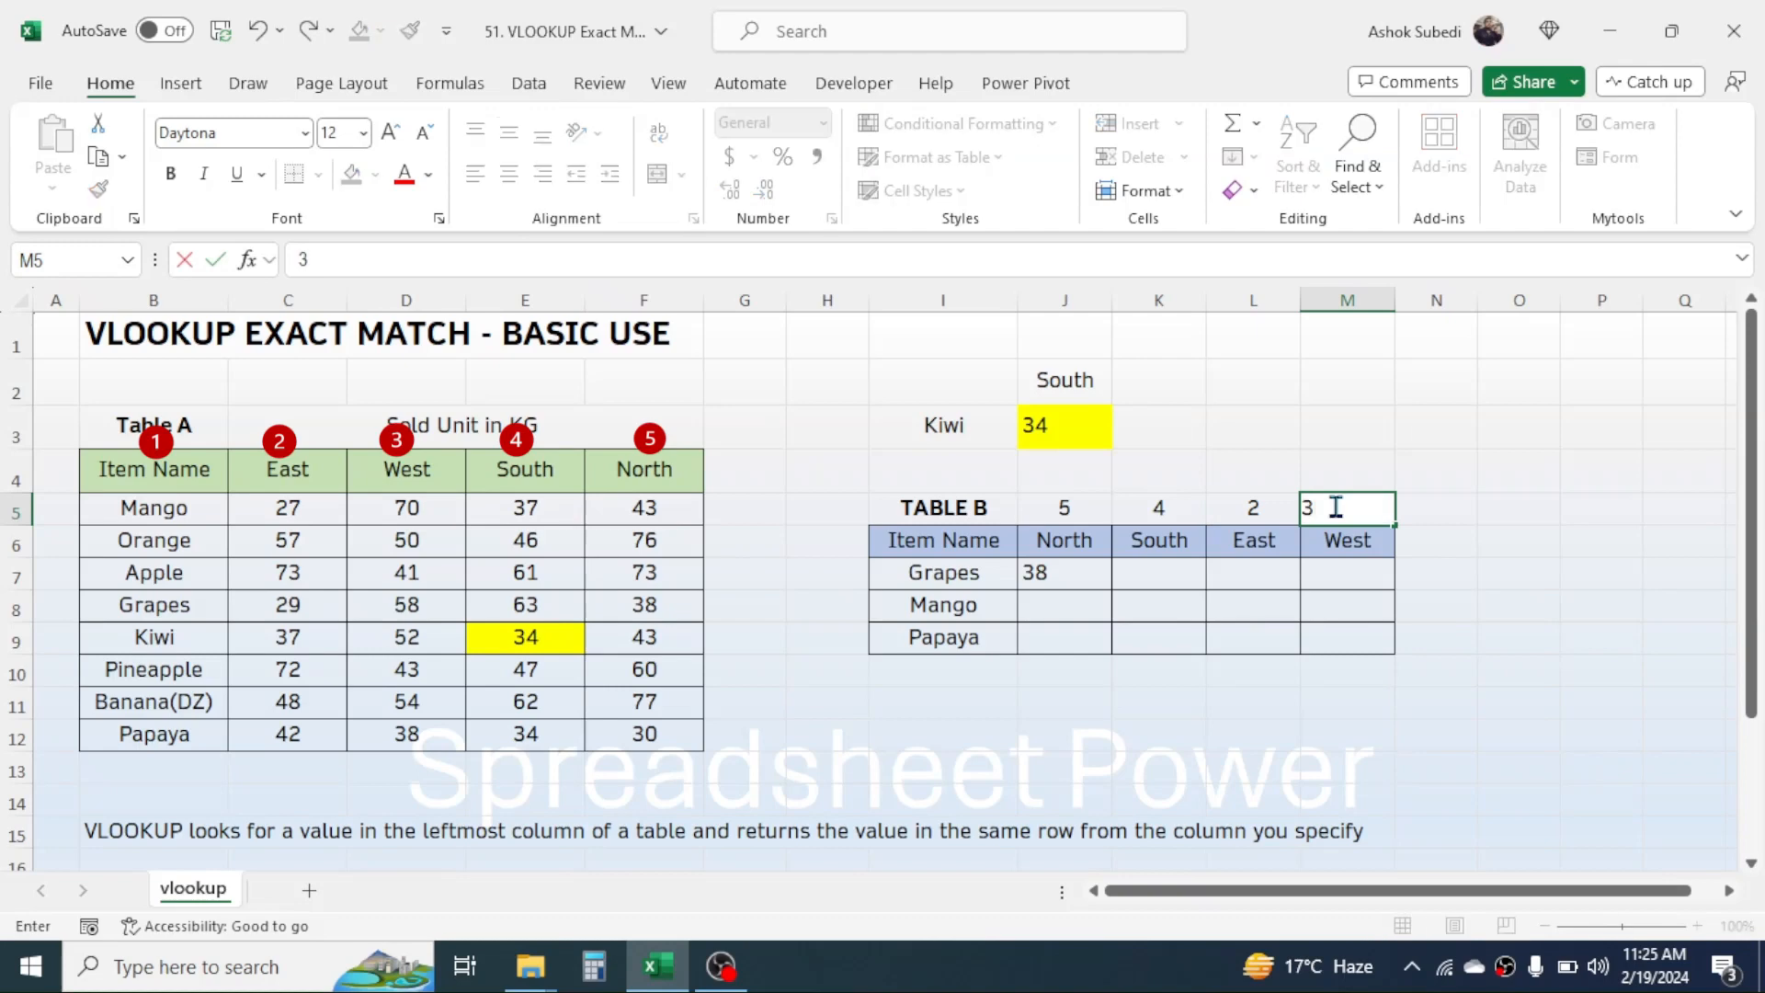
pyautogui.click(1160, 543)
pyautogui.moveTo(1084, 509); pyautogui.dragTo(1351, 502)
pyautogui.click(1194, 578)
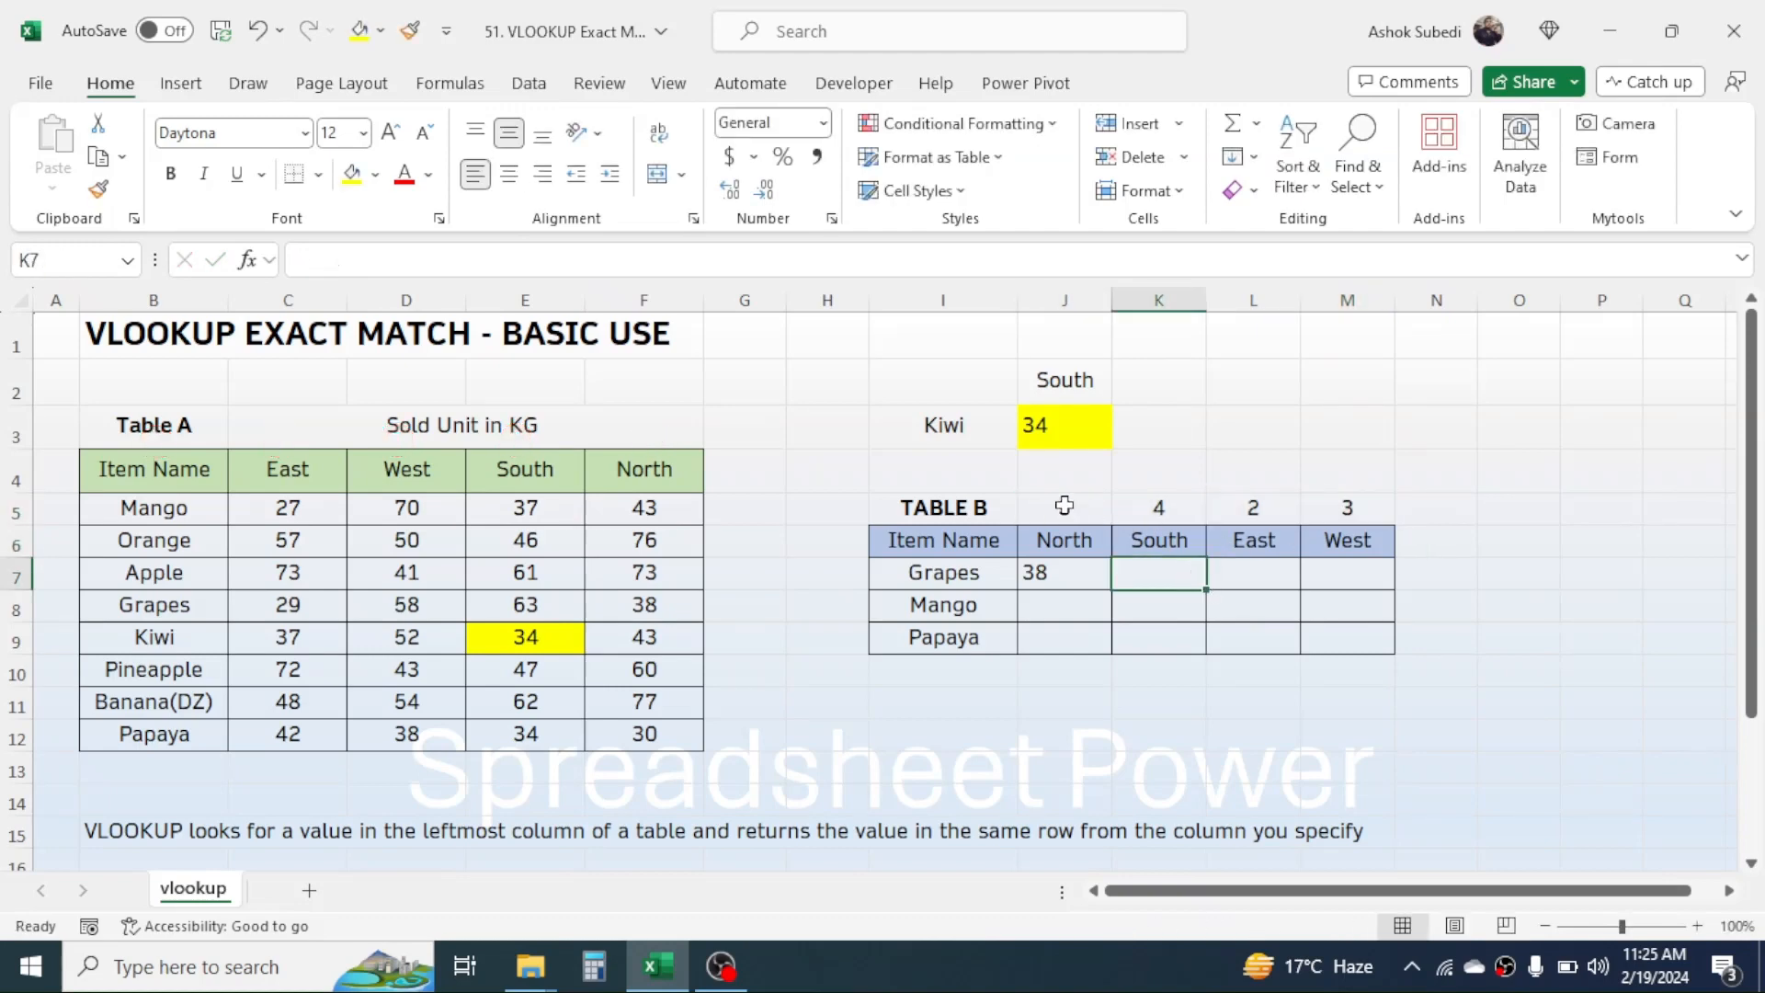
# Replace the fixed column index in J7's VLOOKUP formula with a reference to J5, locking only its row as J$5
pyautogui.click(1052, 564)
pyautogui.doubleClick(1053, 565)
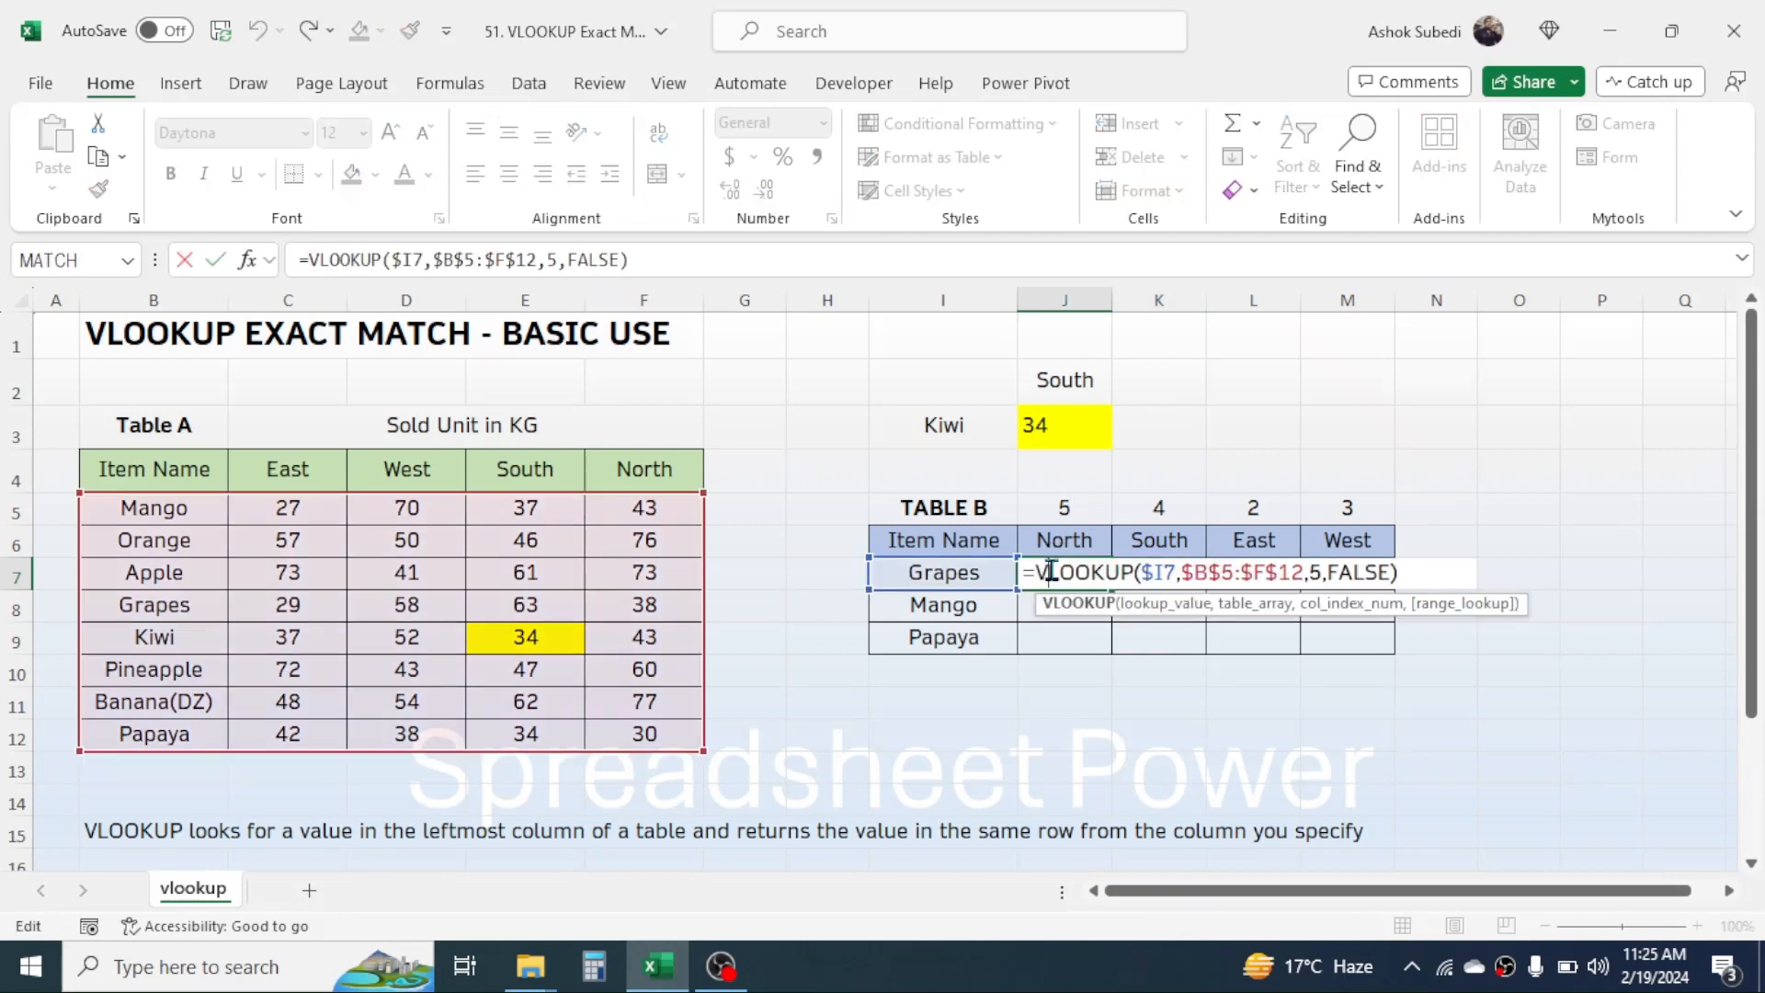
pyautogui.click(1321, 574)
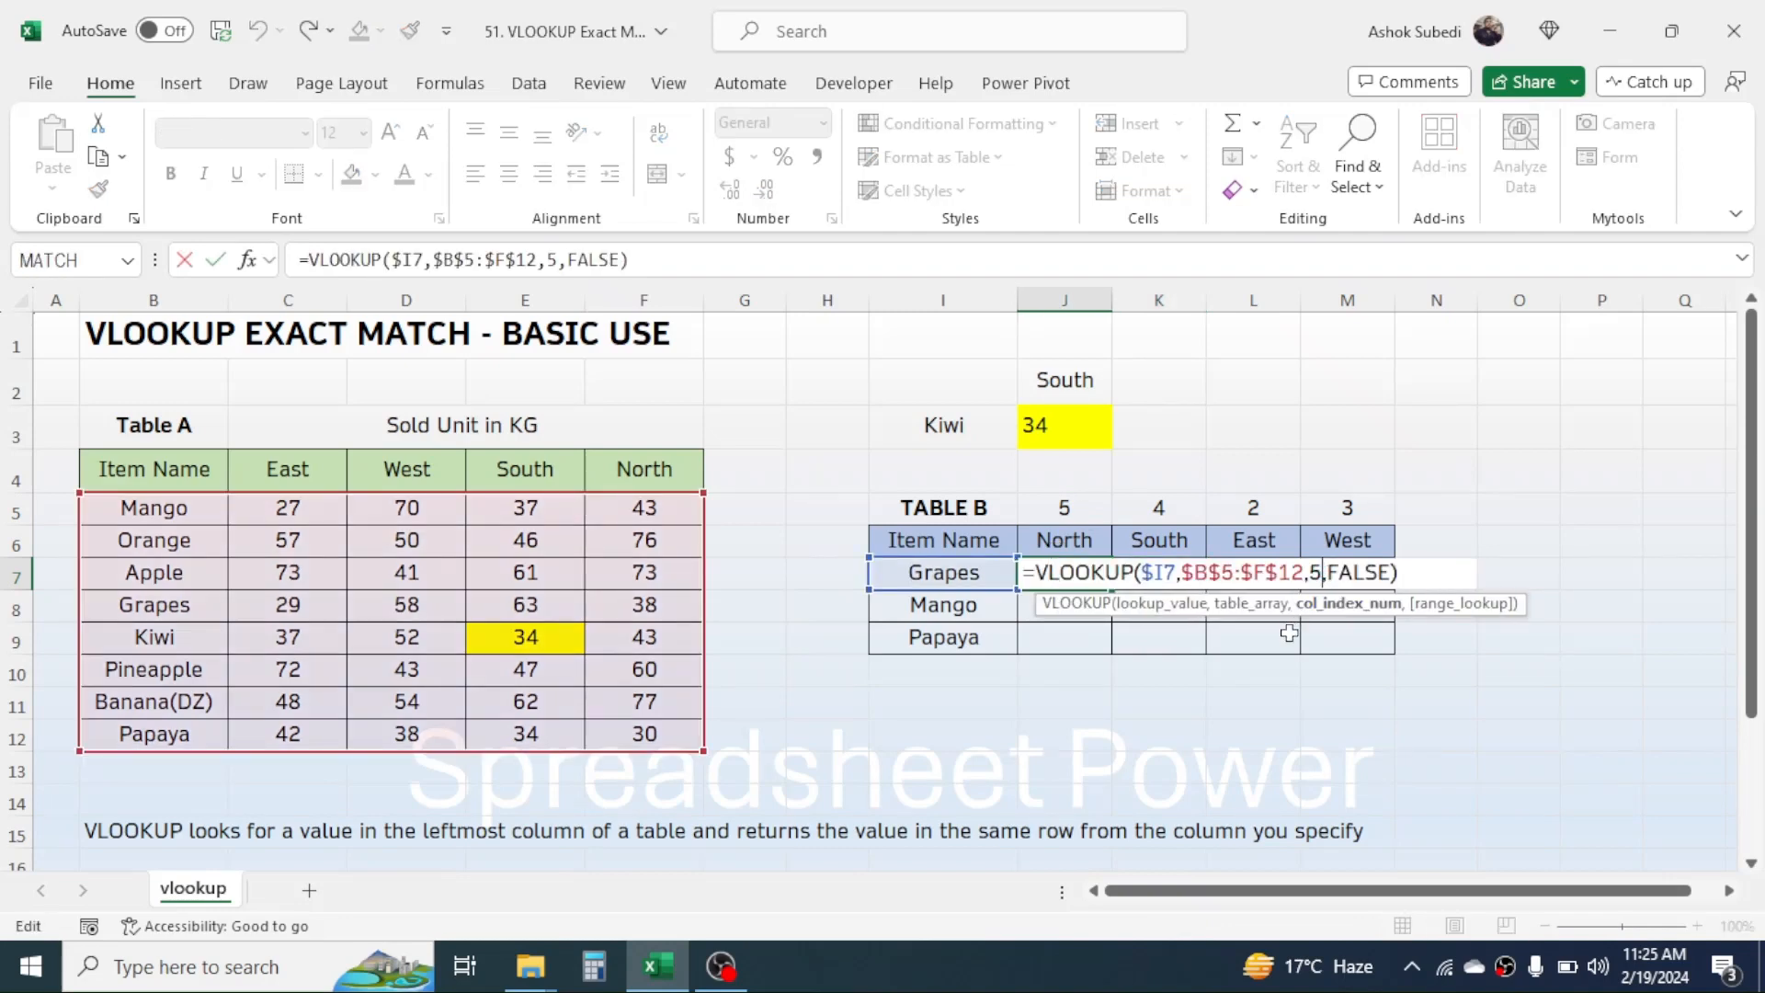
pyautogui.press('BackSpace')
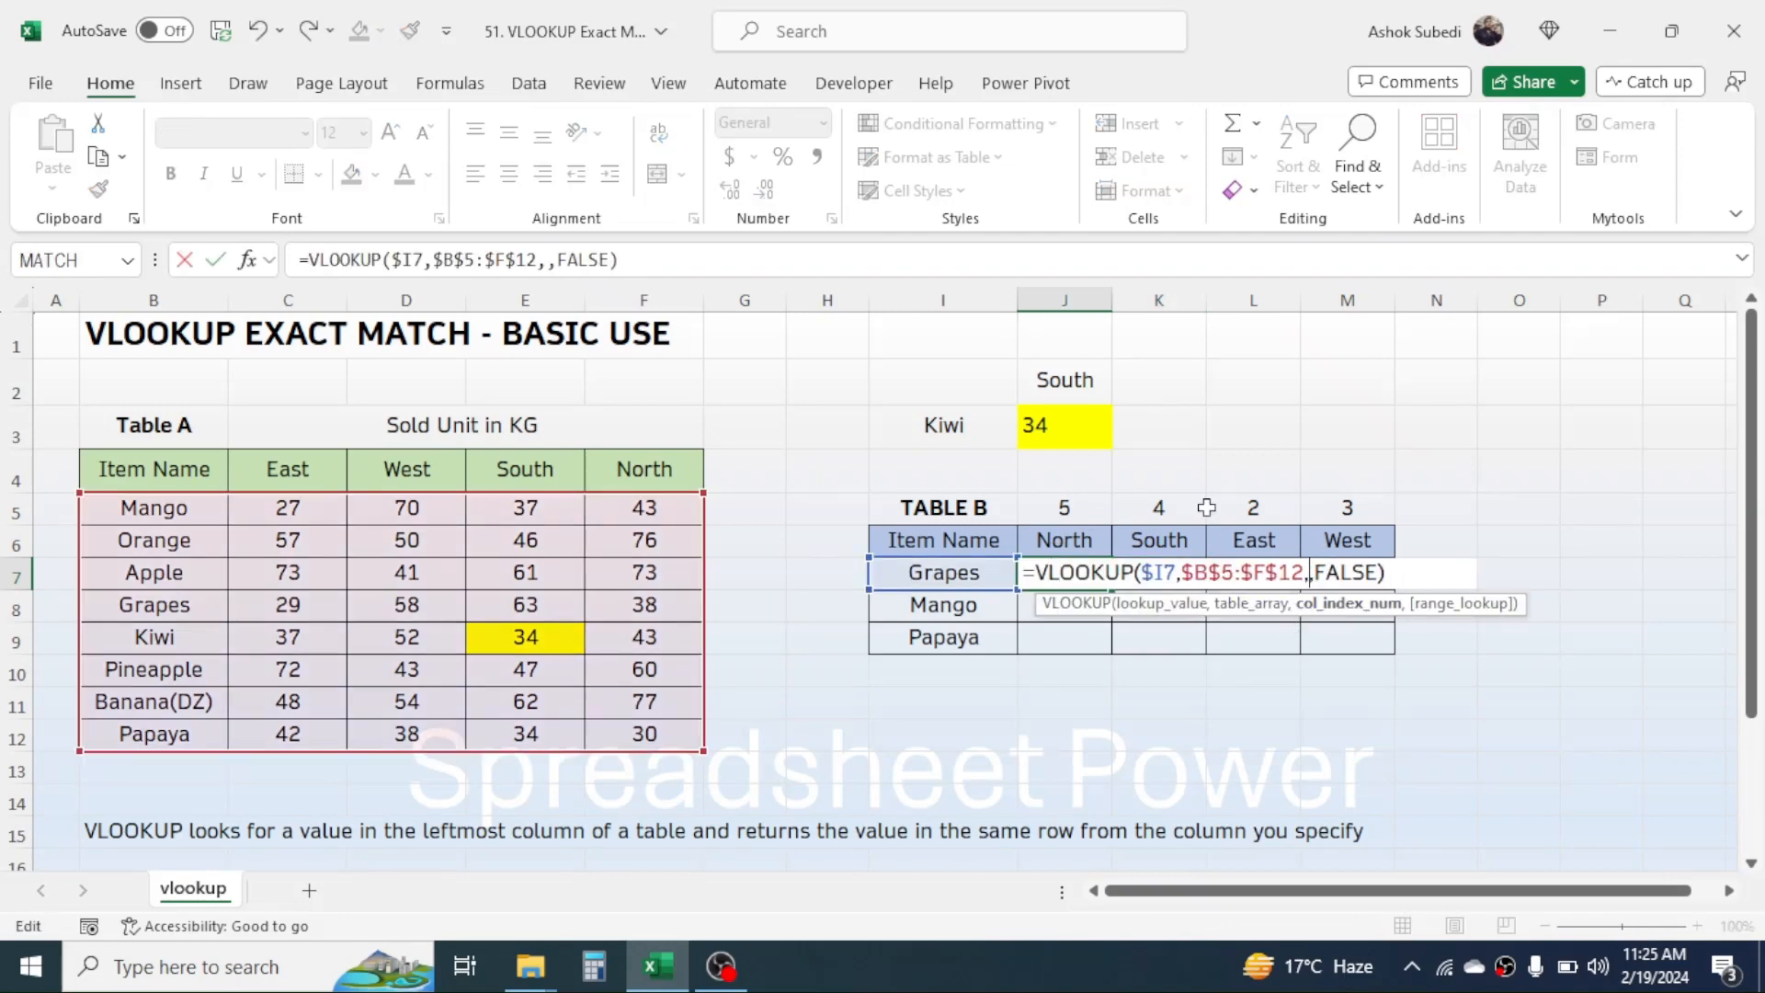
pyautogui.click(1065, 507)
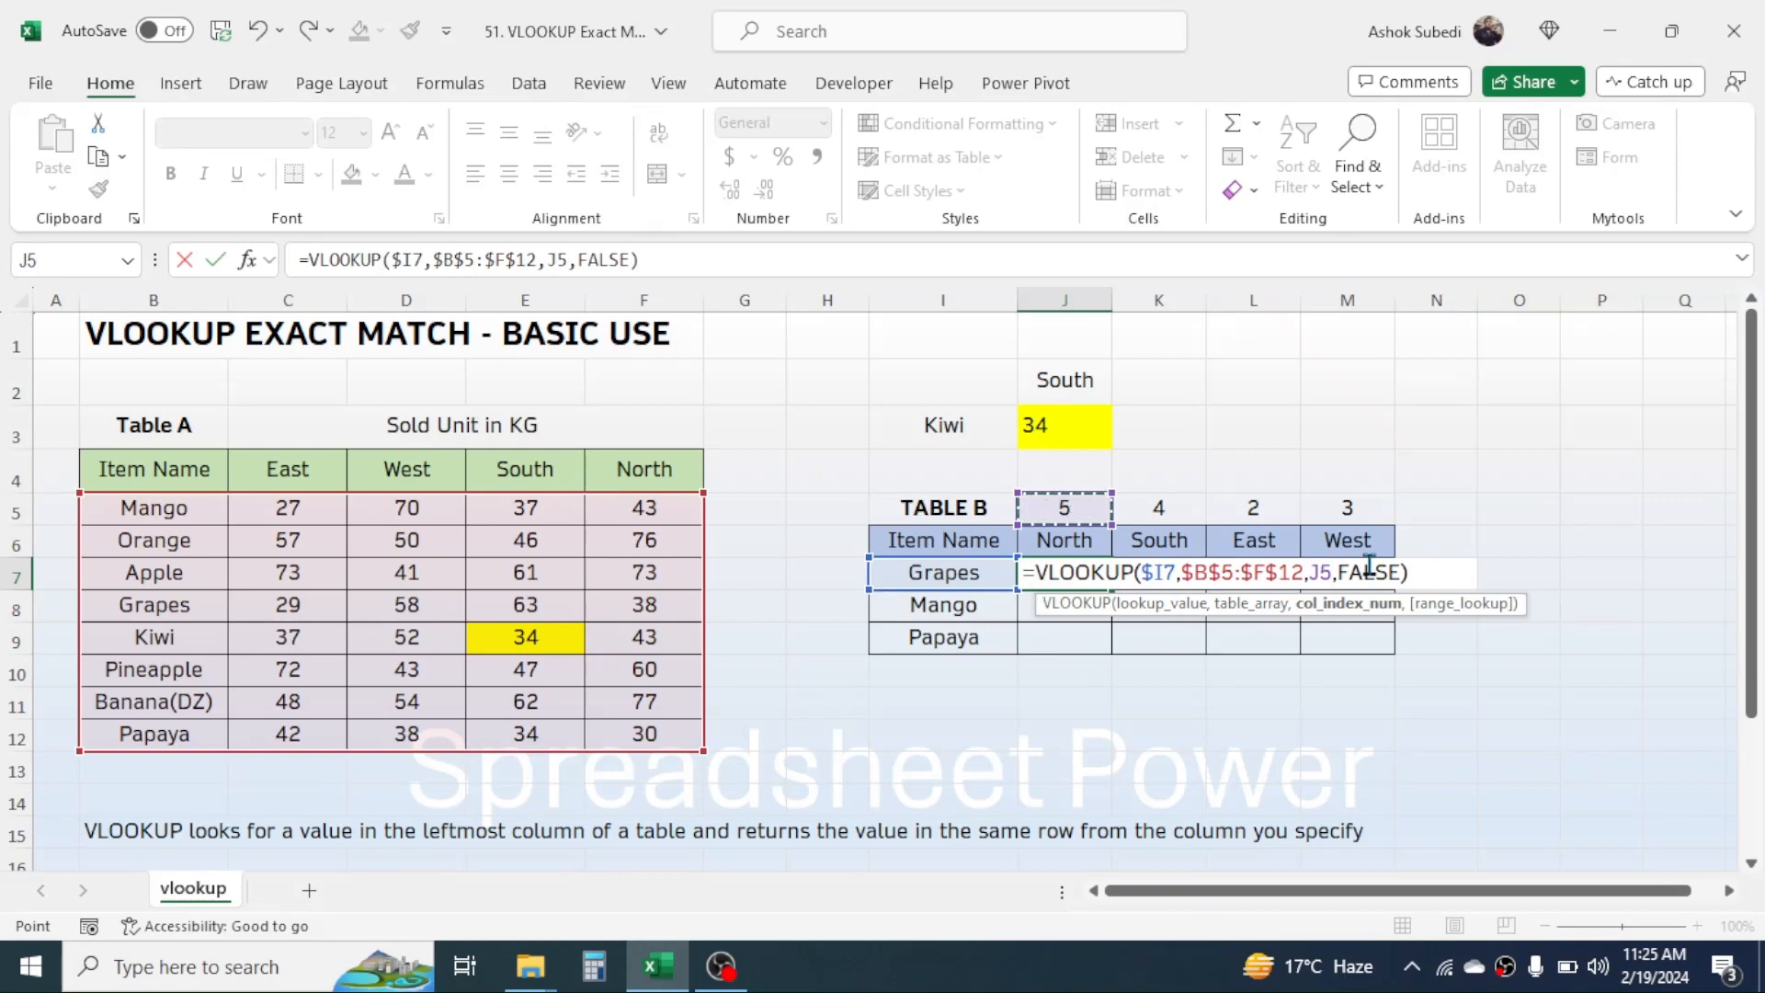
pyautogui.press('F4')
pyautogui.press('F4')
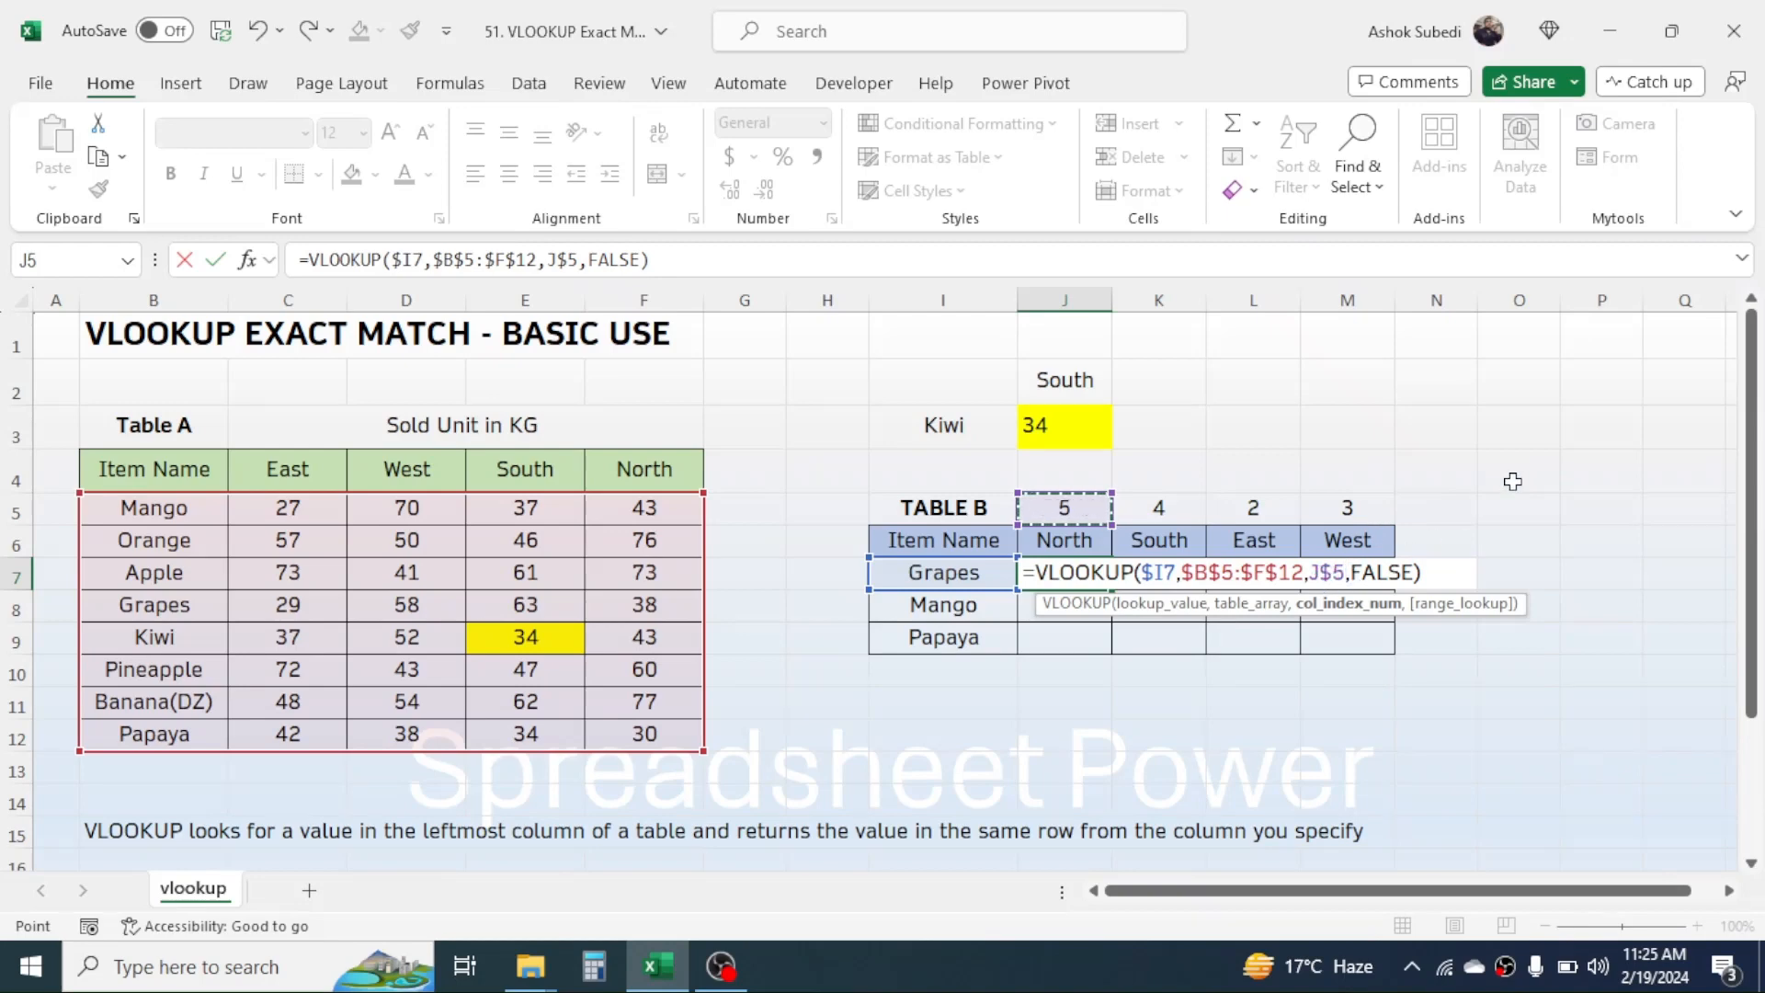
pyautogui.press('Return')
# Fill the J7 formula across Table B's range J7:M9 and check the copied formula in Papaya's West cell
pyautogui.click(1076, 574)
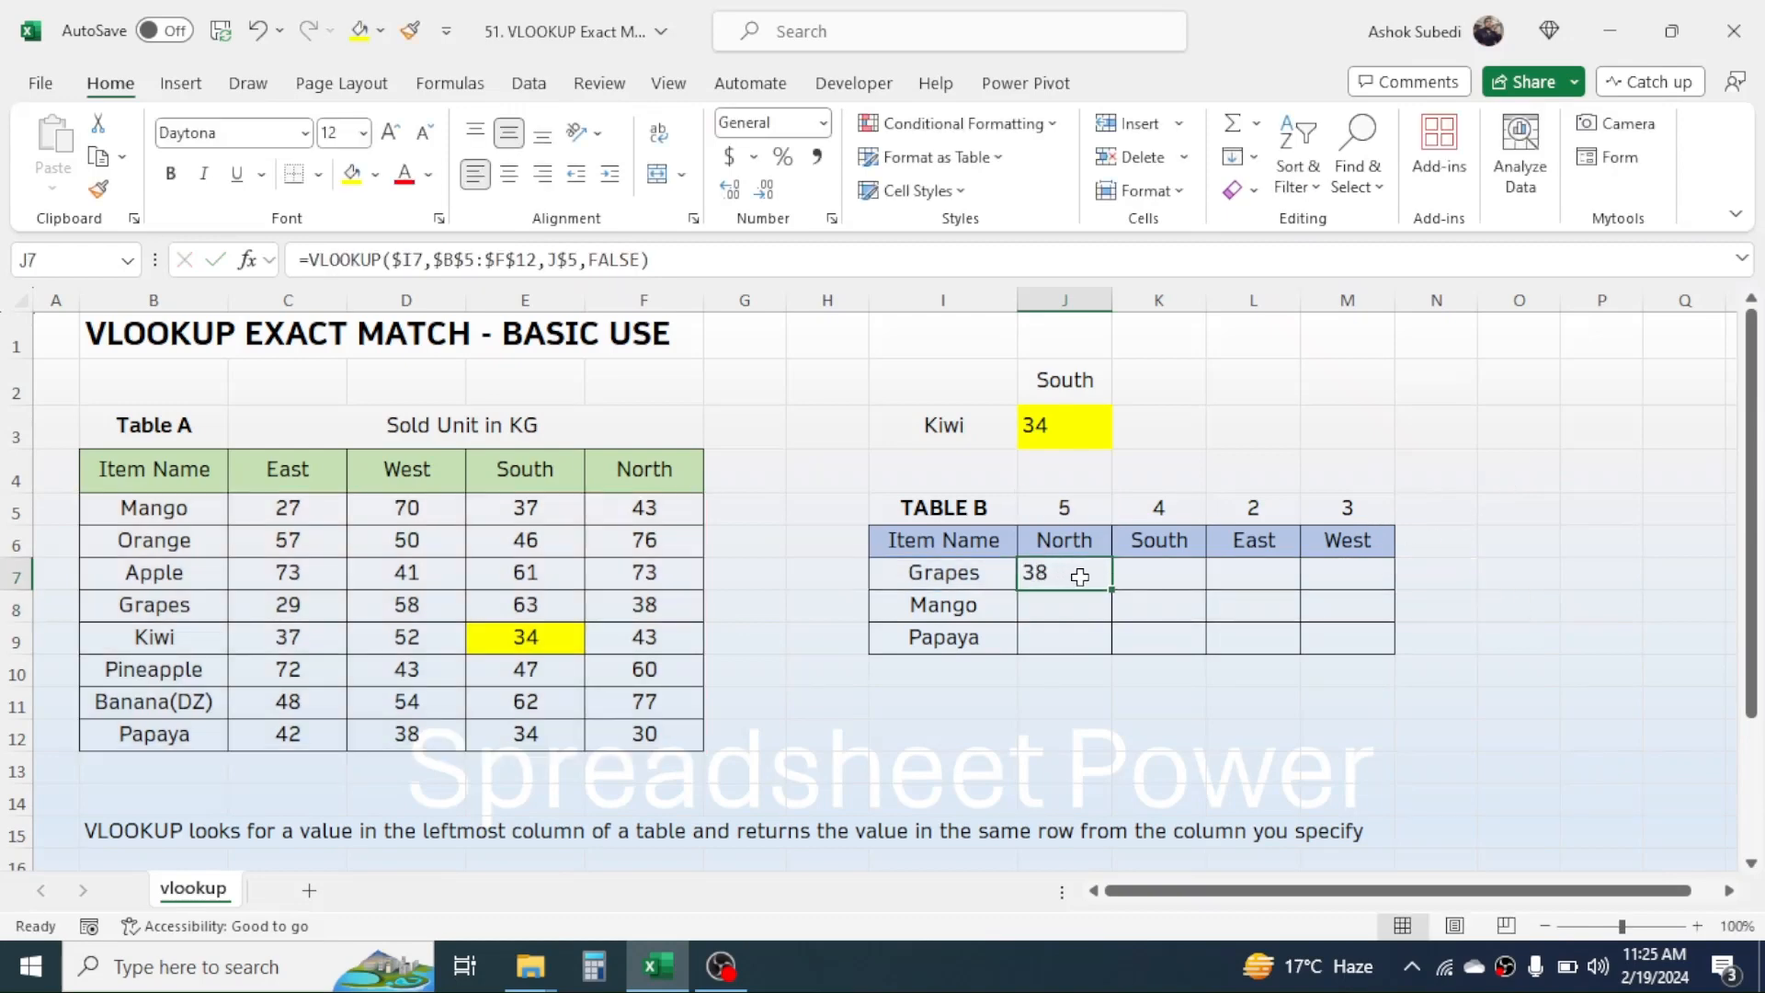
pyautogui.moveTo(1116, 592); pyautogui.dragTo(1385, 651)
pyautogui.click(1503, 533)
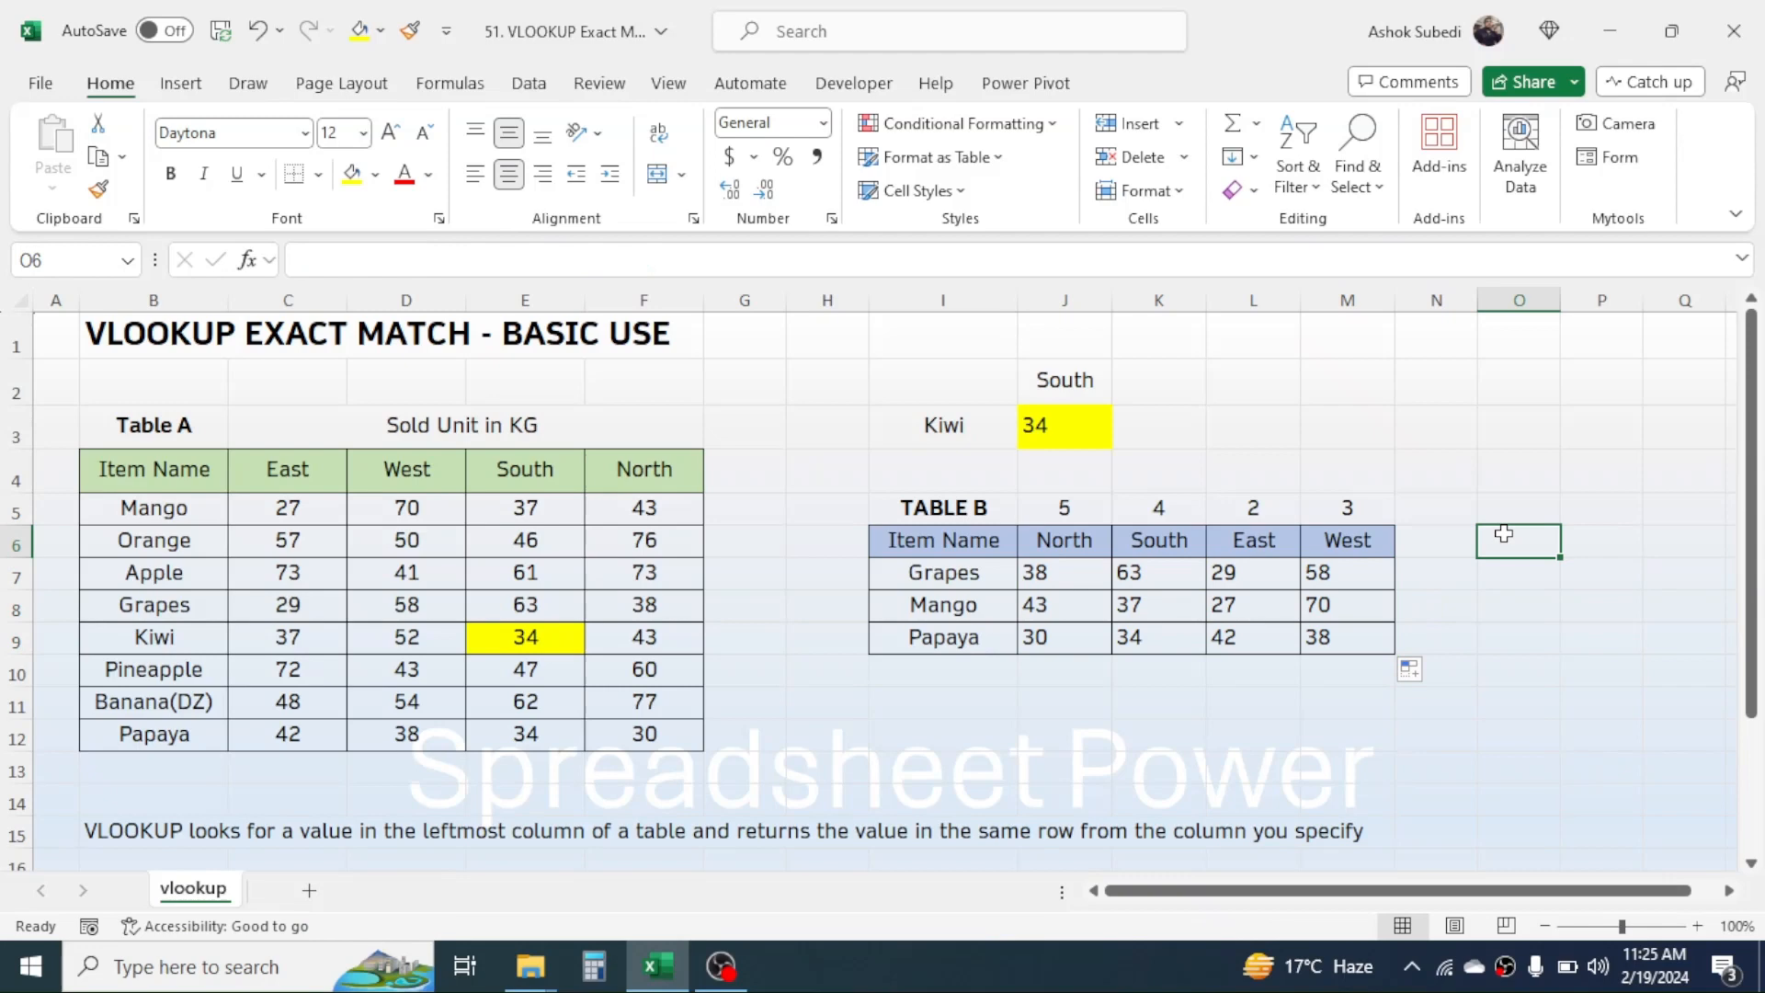
pyautogui.click(1320, 629)
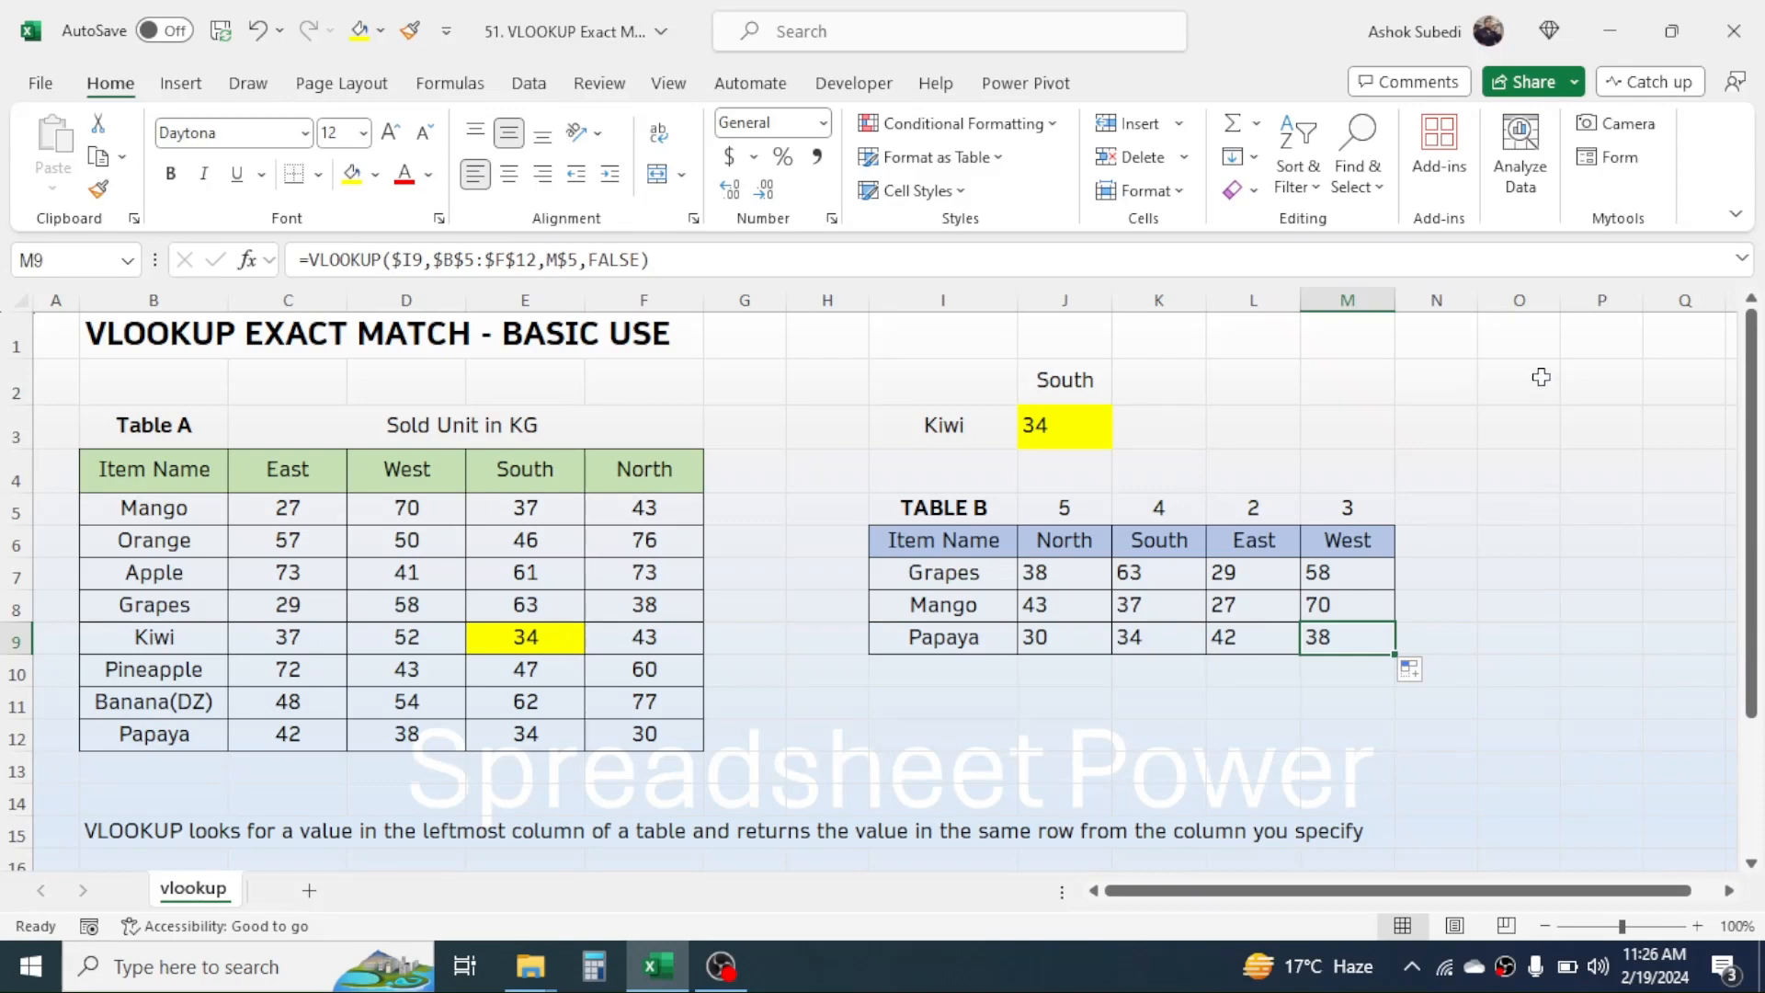
pyautogui.click(1529, 338)
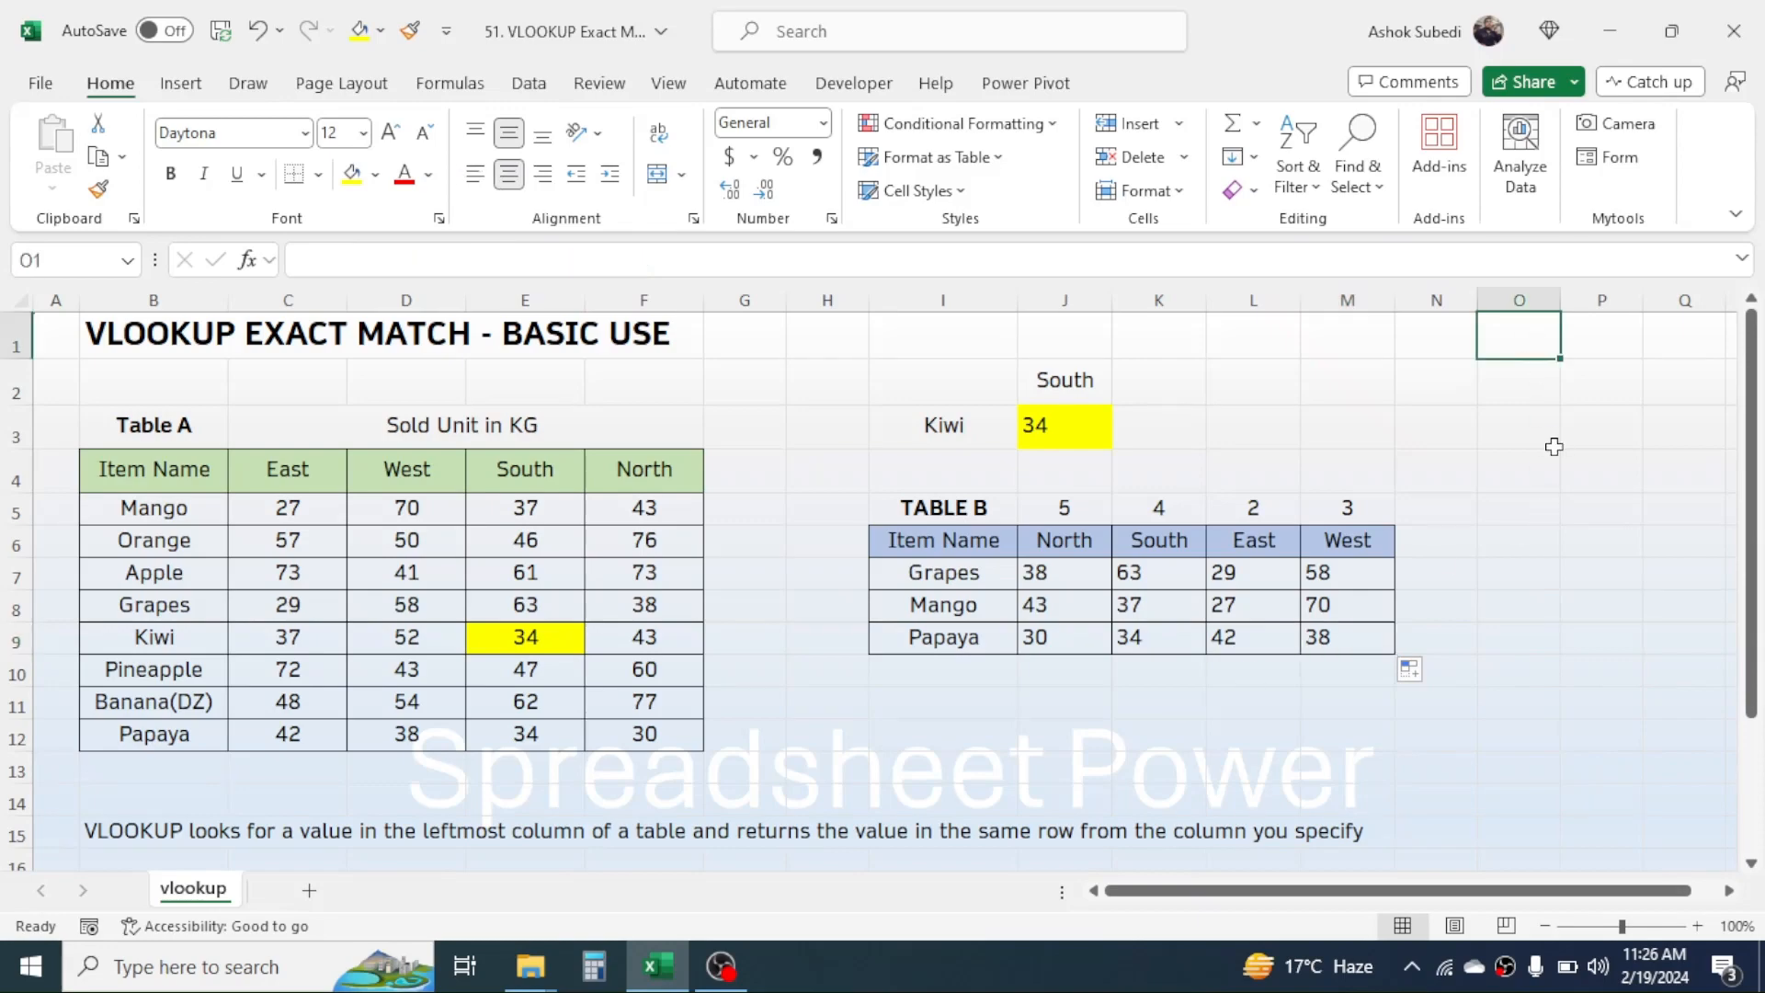